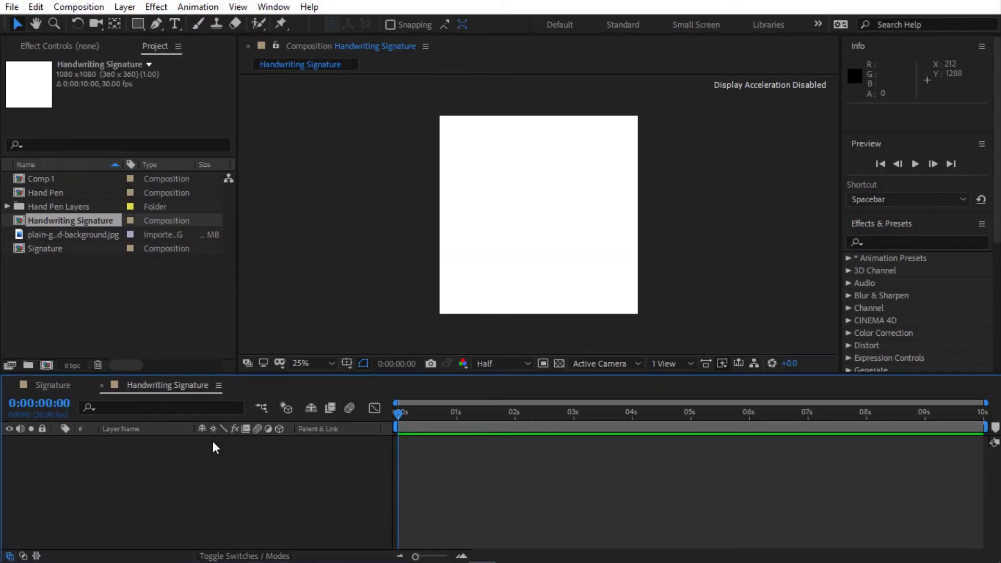
Change the Handwriting Signature composition's frame rate to 24 fps in Composition Settings.
{"action": "key", "text": "ctrl+k"}
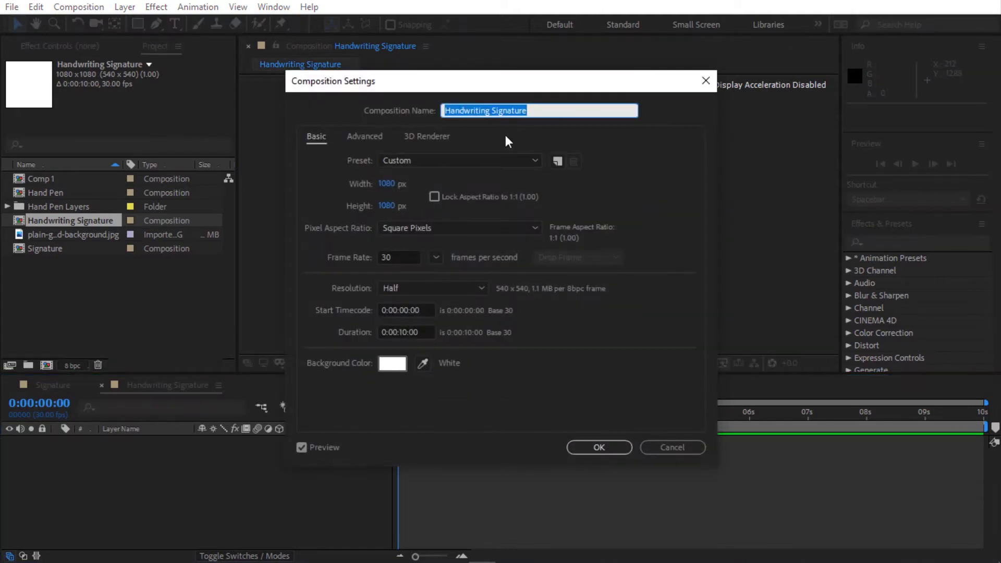
{"action": "left_click", "coordinate": [527, 108]}
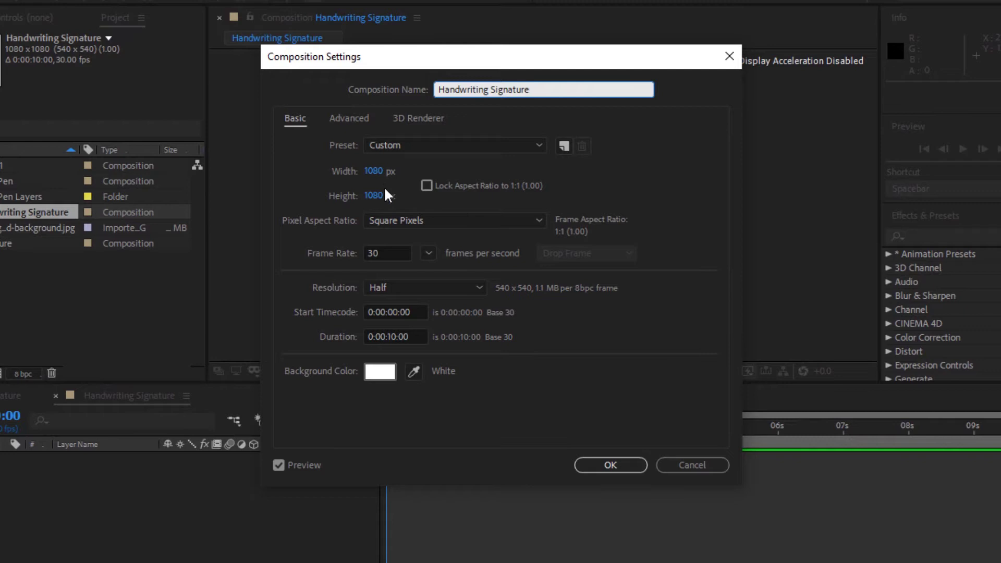
{"action": "left_click", "coordinate": [384, 255]}
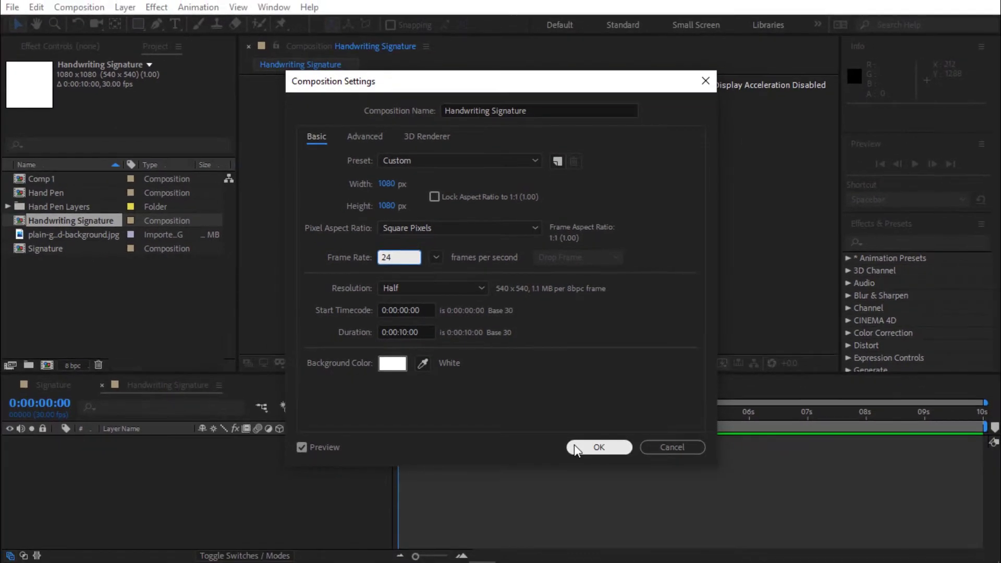
{"action": "left_click", "coordinate": [574, 447]}
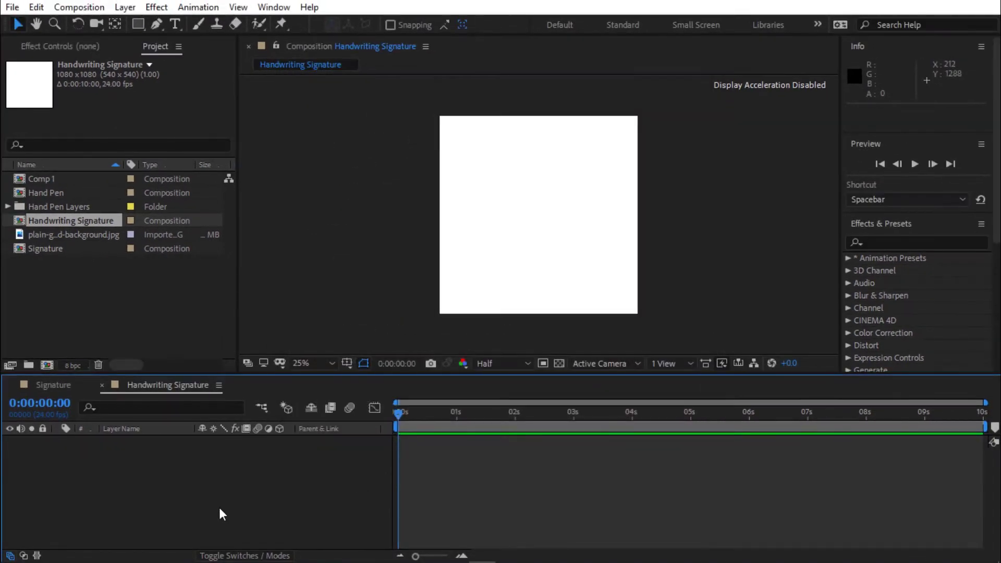
{"action": "left_click", "coordinate": [51, 385]}
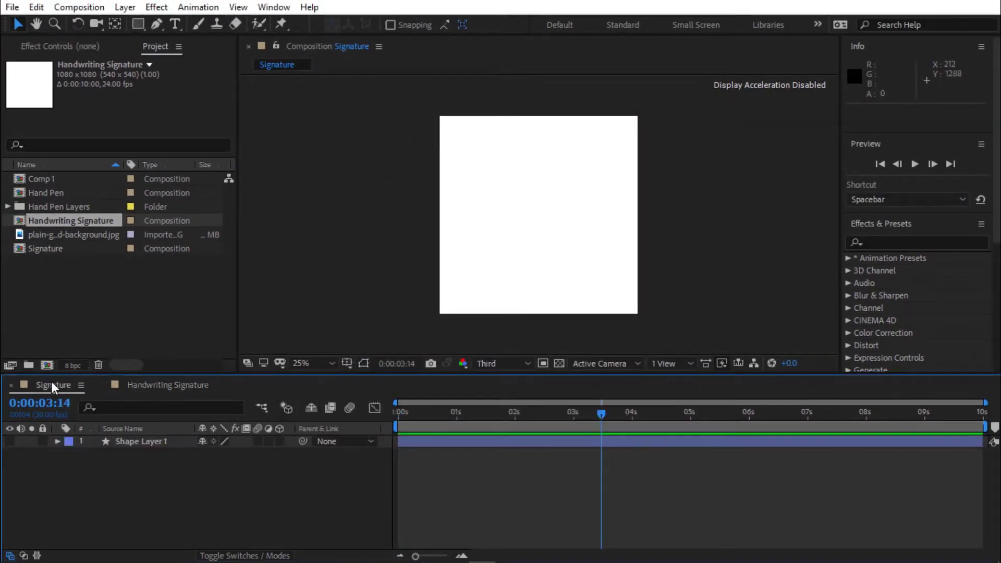
Copy Shape Layer 1 into the Handwriting Signature comp and turn on its visibility.
{"action": "left_click", "coordinate": [139, 439]}
{"action": "key", "text": "ctrl+c"}
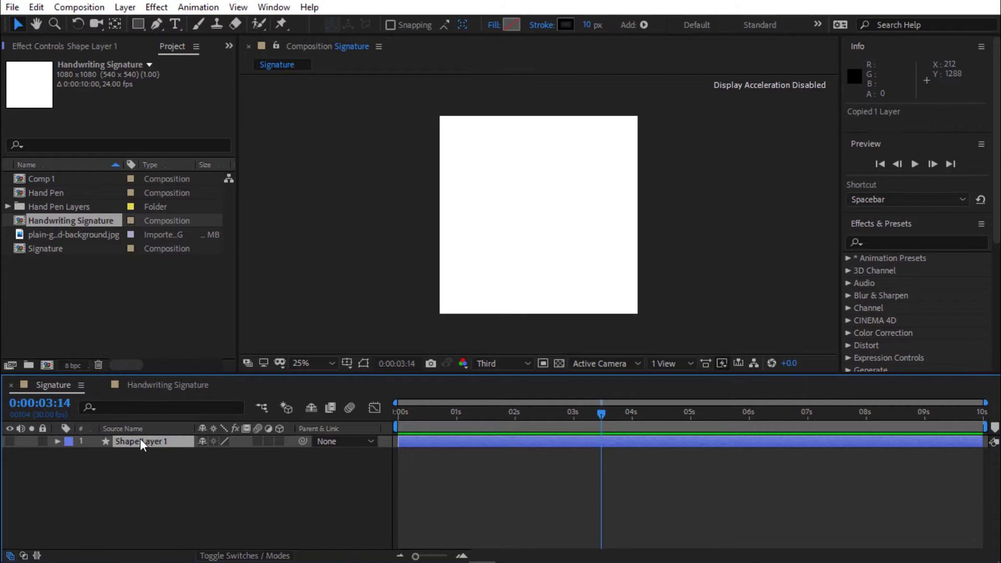
{"action": "left_click", "coordinate": [142, 387]}
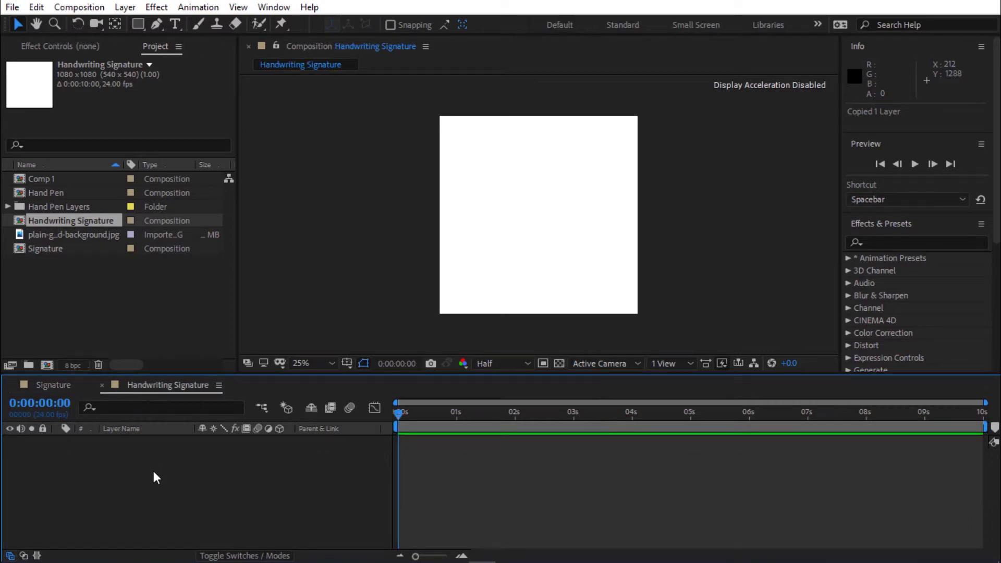
{"action": "key", "text": "ctrl+v"}
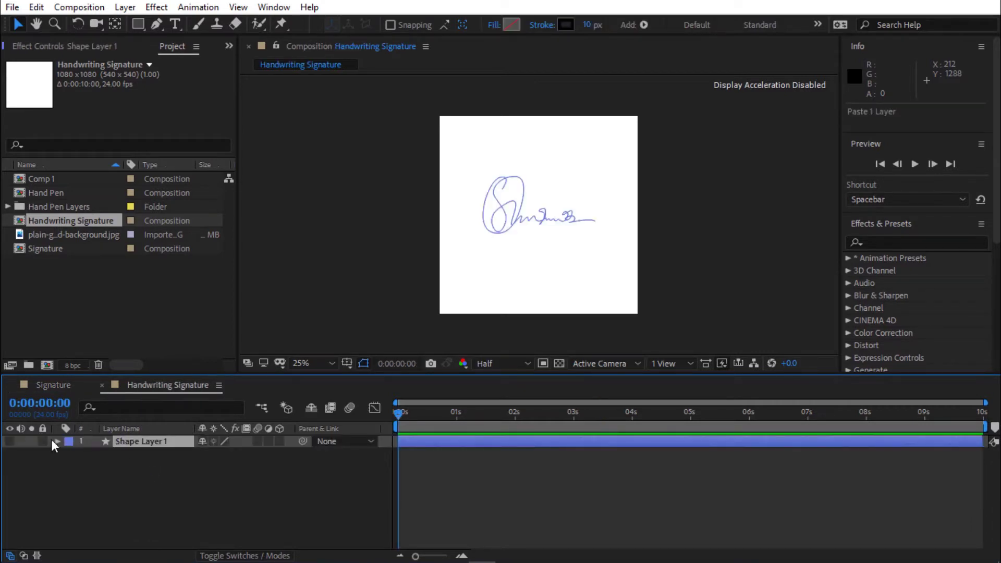
{"action": "left_click", "coordinate": [9, 441]}
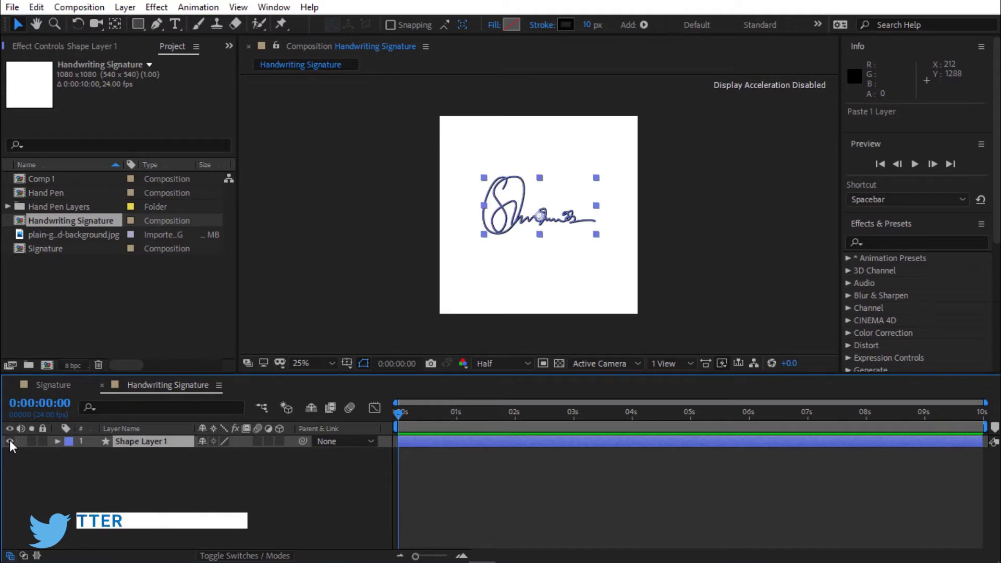
{"action": "left_click", "coordinate": [101, 474]}
Expand Shape Layer 1 through Contents > Shape 1 > Path 1 and select its Path property.
{"action": "left_click", "coordinate": [115, 441]}
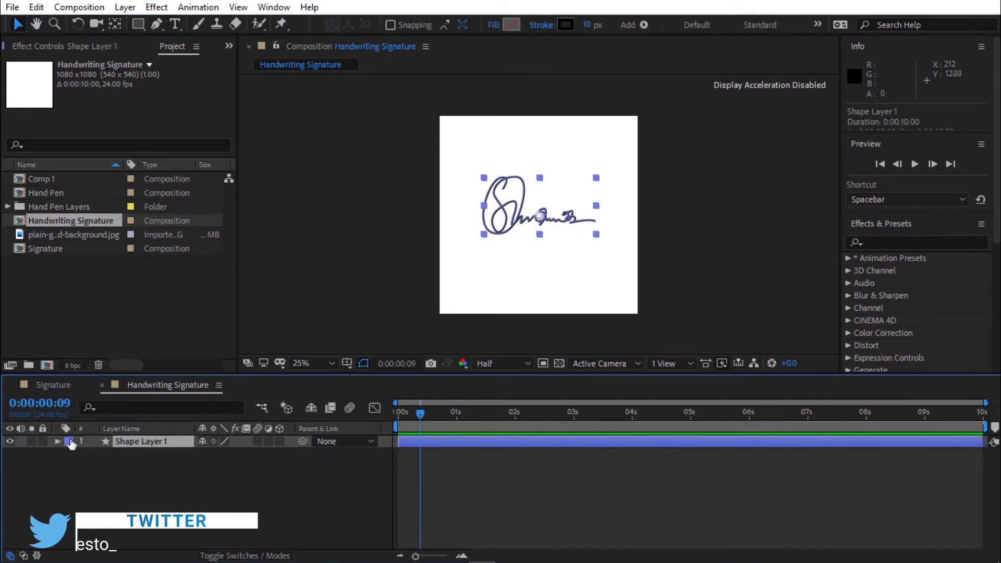
{"action": "left_click", "coordinate": [57, 441]}
{"action": "left_click", "coordinate": [69, 455]}
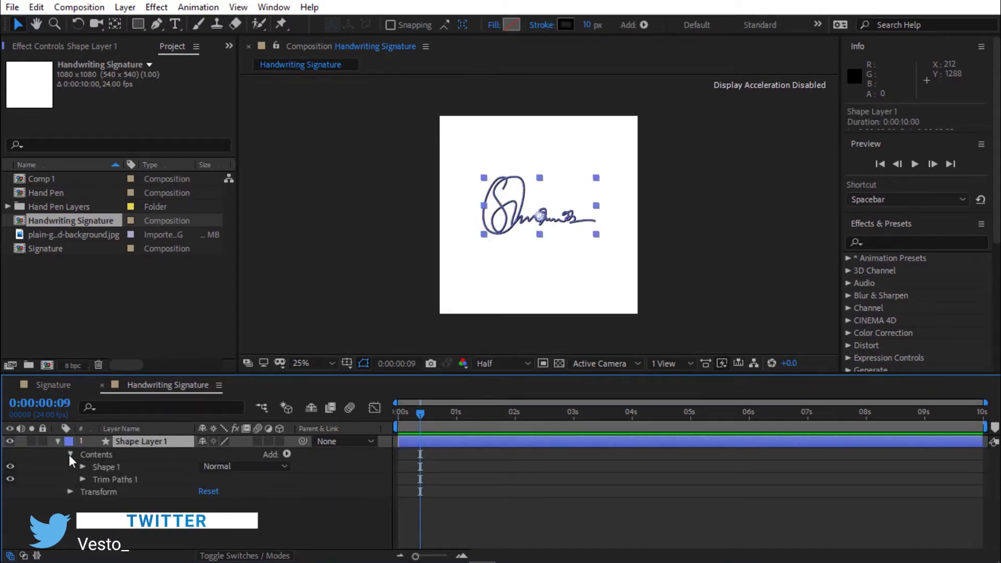
{"action": "left_click", "coordinate": [82, 467]}
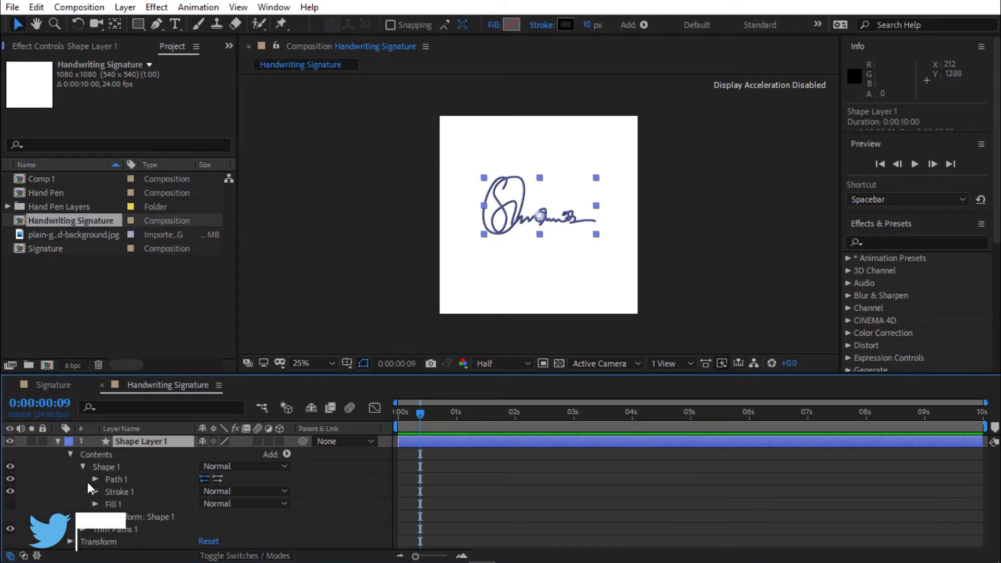
{"action": "left_click", "coordinate": [96, 479]}
{"action": "left_click", "coordinate": [137, 492]}
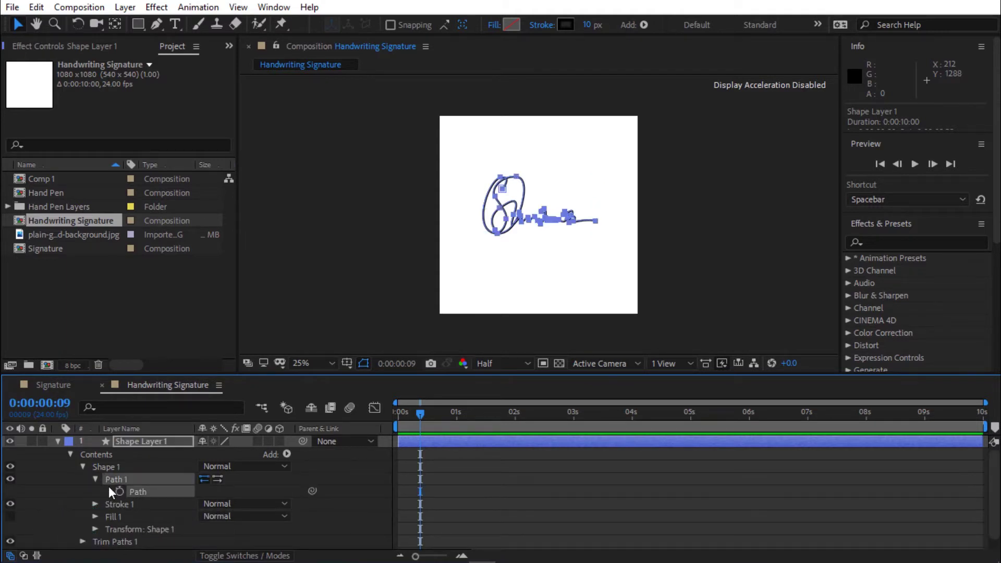
Run Create Nulls From Paths.jsx's Trace Path on the signature path, then close the script panel.
{"action": "left_click", "coordinate": [280, 8]}
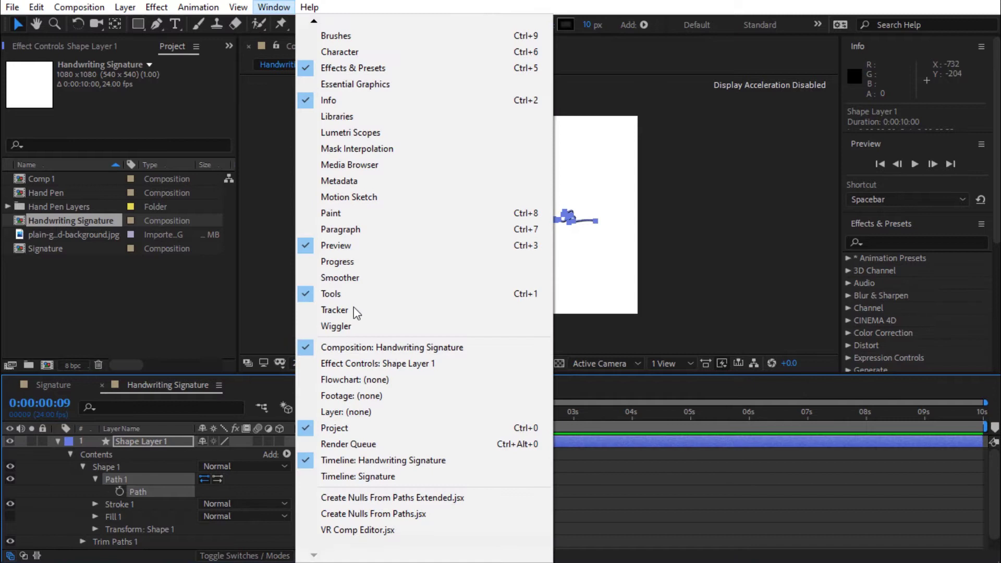
{"action": "left_click", "coordinate": [377, 514]}
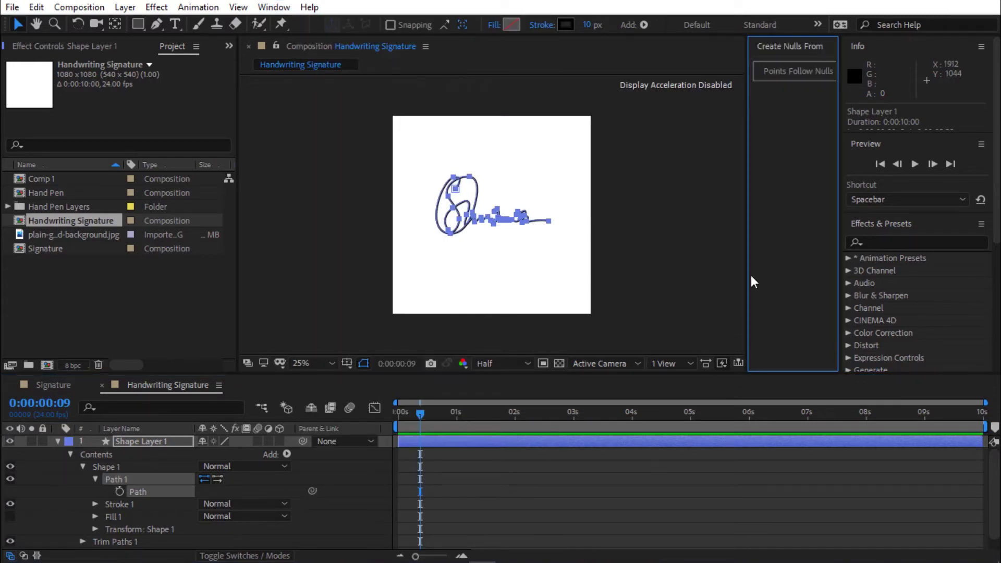
{"action": "left_click_drag", "start_coordinate": [746, 248], "coordinate": [563, 255]}
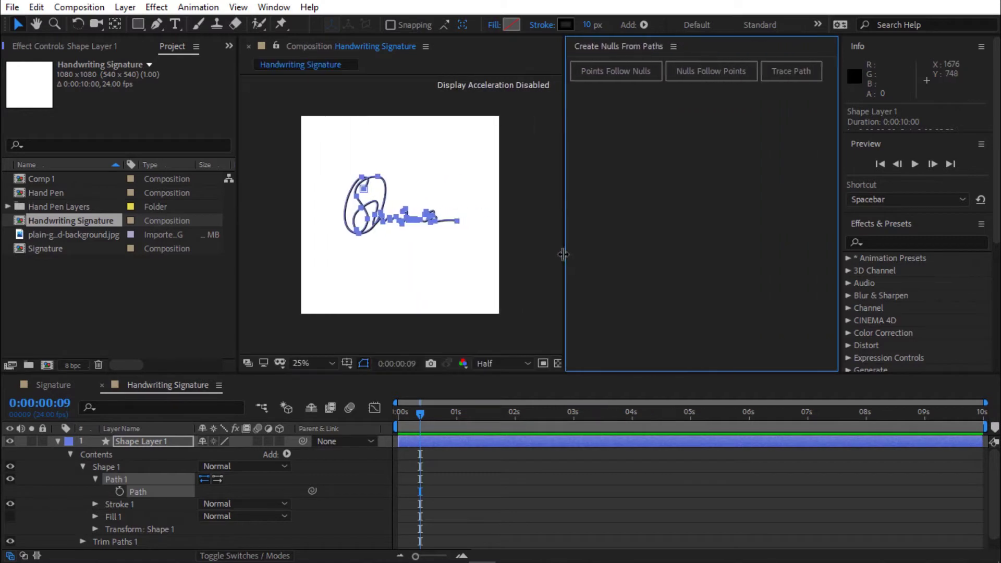
{"action": "left_click", "coordinate": [794, 72]}
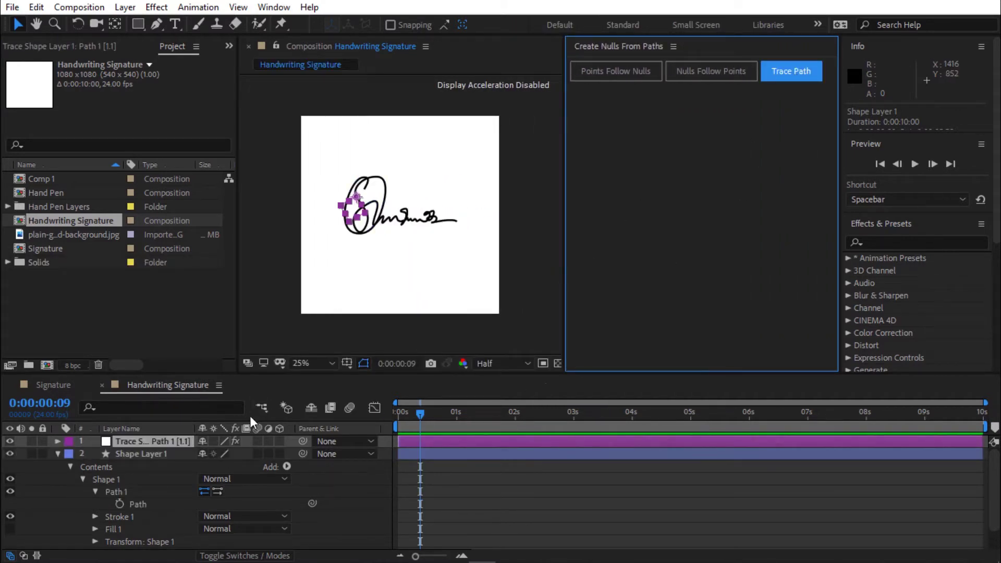
{"action": "left_click", "coordinate": [672, 48]}
{"action": "left_click", "coordinate": [701, 48]}
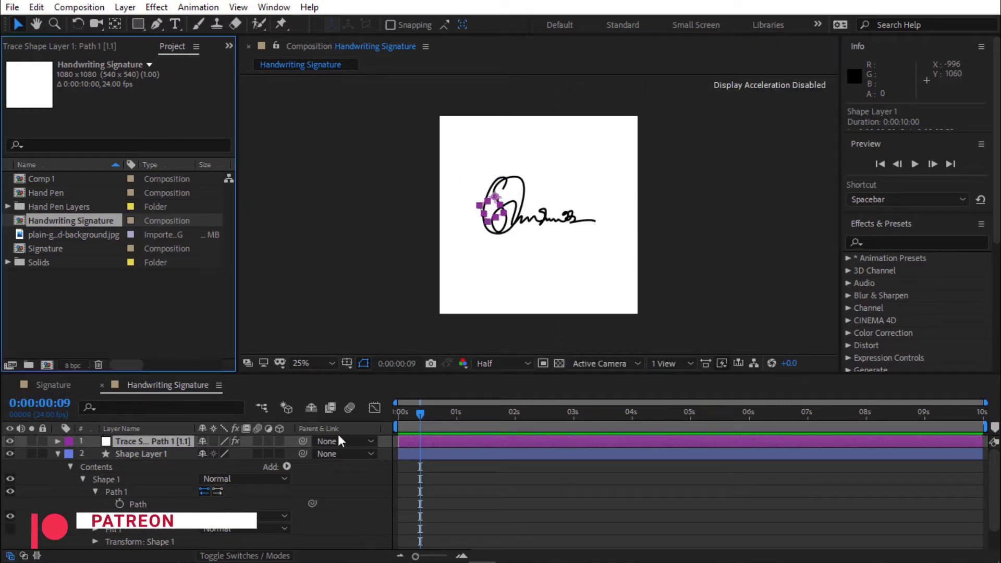
Replace loopOut("cycle") with value in the trace null's Progress expression.
{"action": "mouse_move", "coordinate": [424, 418]}
{"action": "left_mouse_down"}
{"action": "mouse_move", "coordinate": [407, 422]}
{"action": "mouse_move", "coordinate": [441, 426]}
{"action": "mouse_move", "coordinate": [439, 413]}
{"action": "mouse_move", "coordinate": [464, 413]}
{"action": "mouse_move", "coordinate": [517, 426]}
{"action": "mouse_move", "coordinate": [514, 418]}
{"action": "left_mouse_up"}
{"action": "key", "text": "u"}
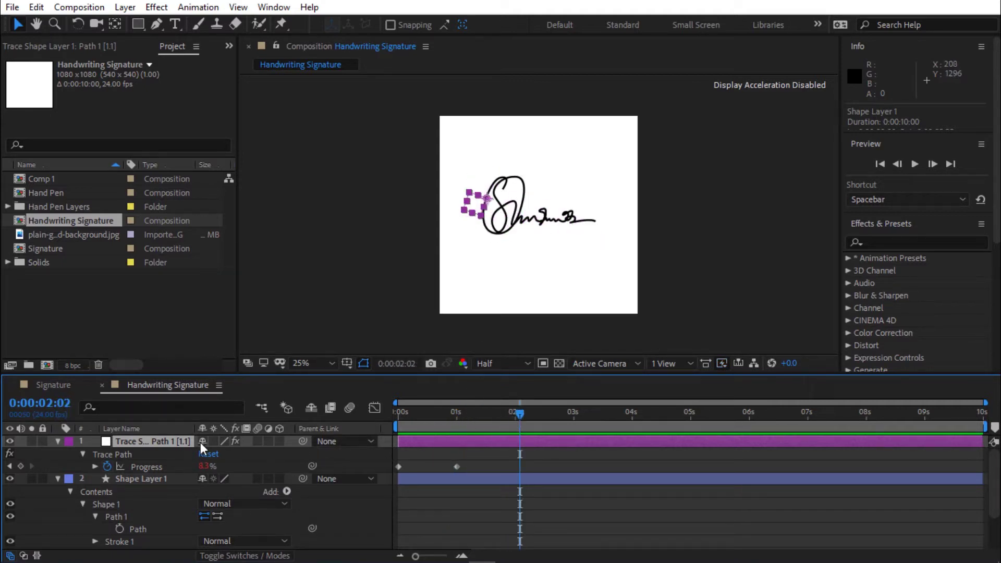
{"action": "left_click", "coordinate": [95, 465]}
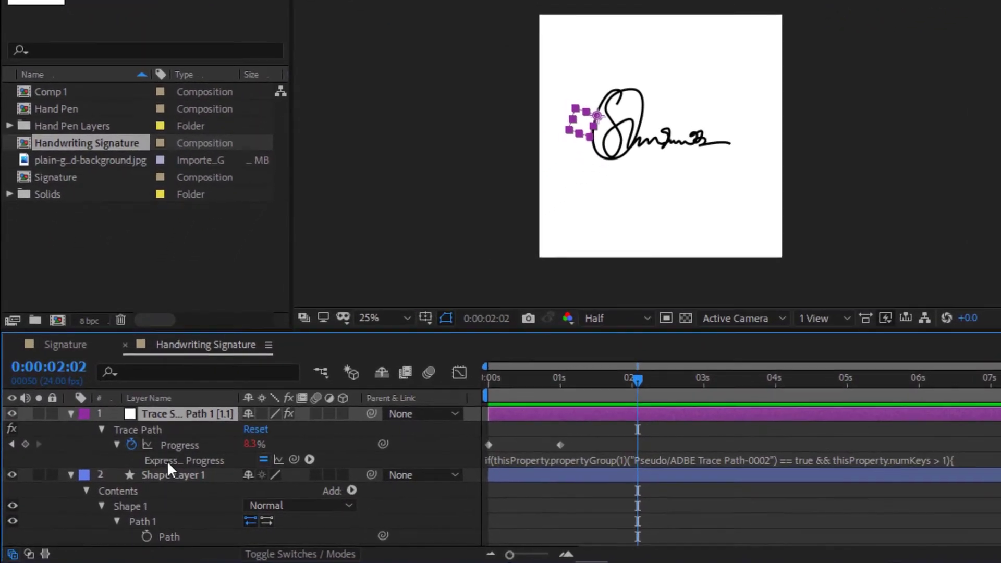
{"action": "key", "text": "e"}
{"action": "key", "text": "e"}
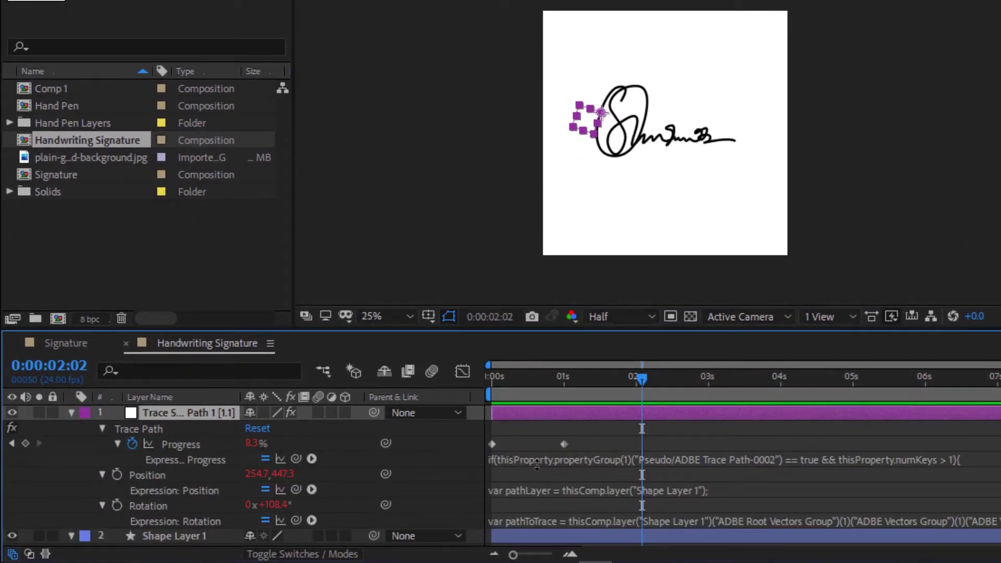
{"action": "left_click", "coordinate": [536, 459]}
{"action": "left_click_drag", "start_coordinate": [625, 472], "coordinate": [491, 471]}
{"action": "type", "text": "value"}
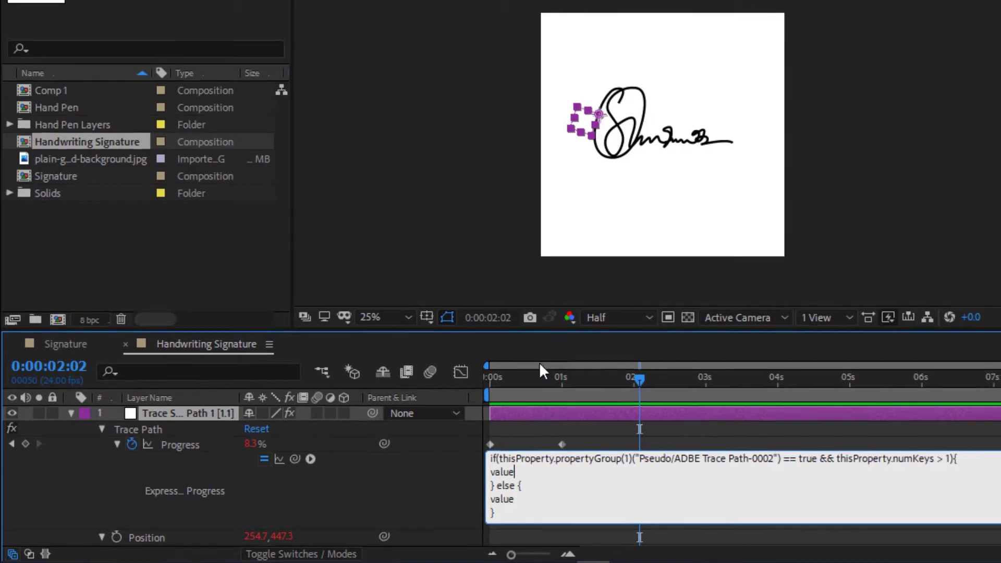
{"action": "left_click_drag", "start_coordinate": [553, 383], "coordinate": [542, 393]}
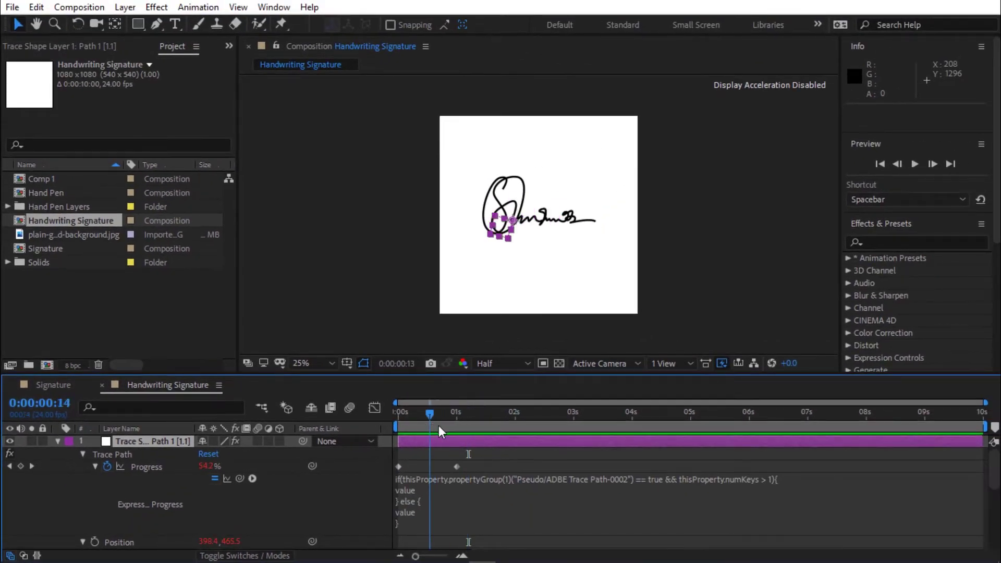
{"action": "left_click_drag", "start_coordinate": [439, 426], "coordinate": [479, 440]}
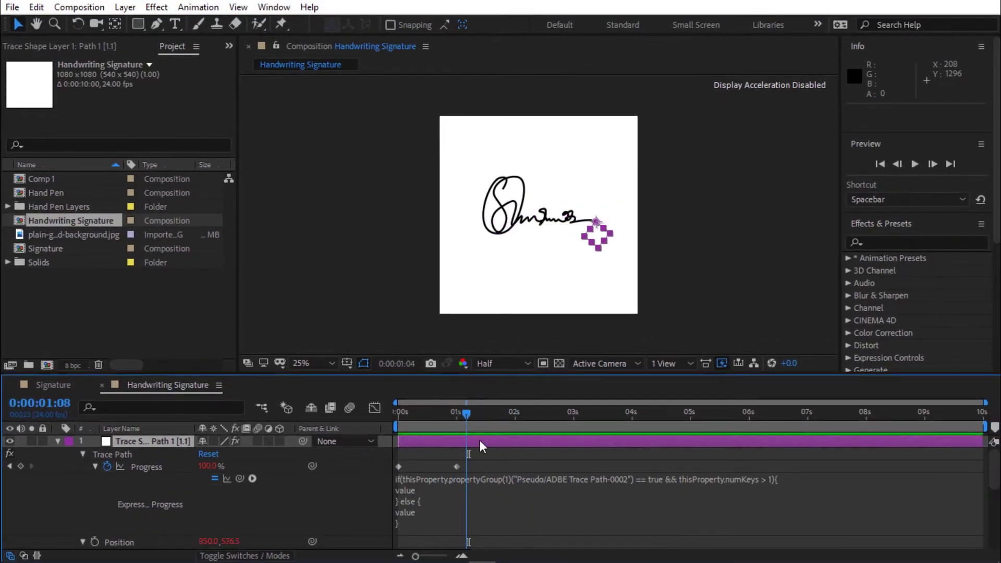
{"action": "left_click", "coordinate": [57, 441]}
Add the Hand Pen composition from the Hand Pen Layers folder into the timeline.
{"action": "left_click", "coordinate": [61, 453]}
{"action": "left_click", "coordinate": [58, 454]}
{"action": "left_click", "coordinate": [78, 484]}
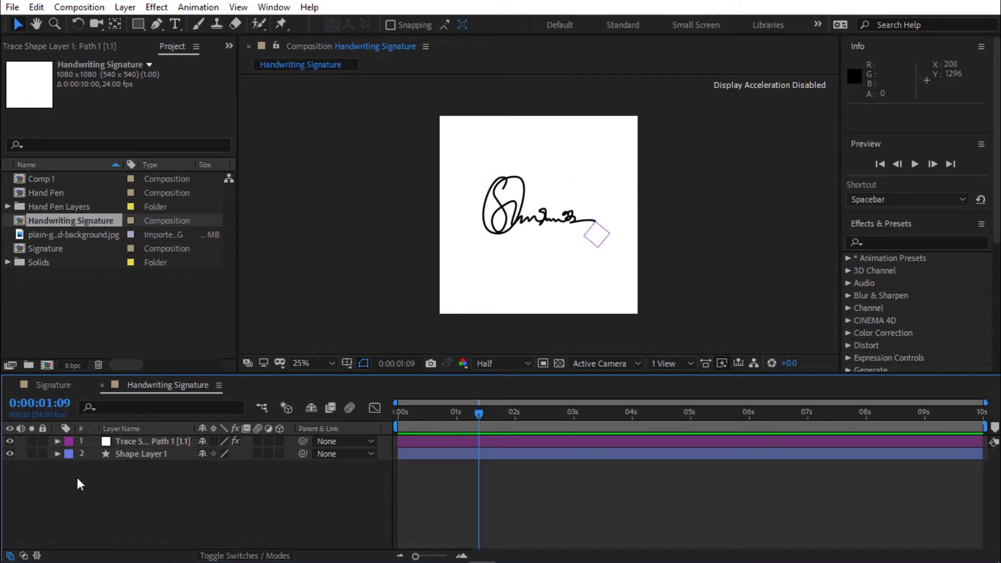
{"action": "left_click", "coordinate": [51, 211]}
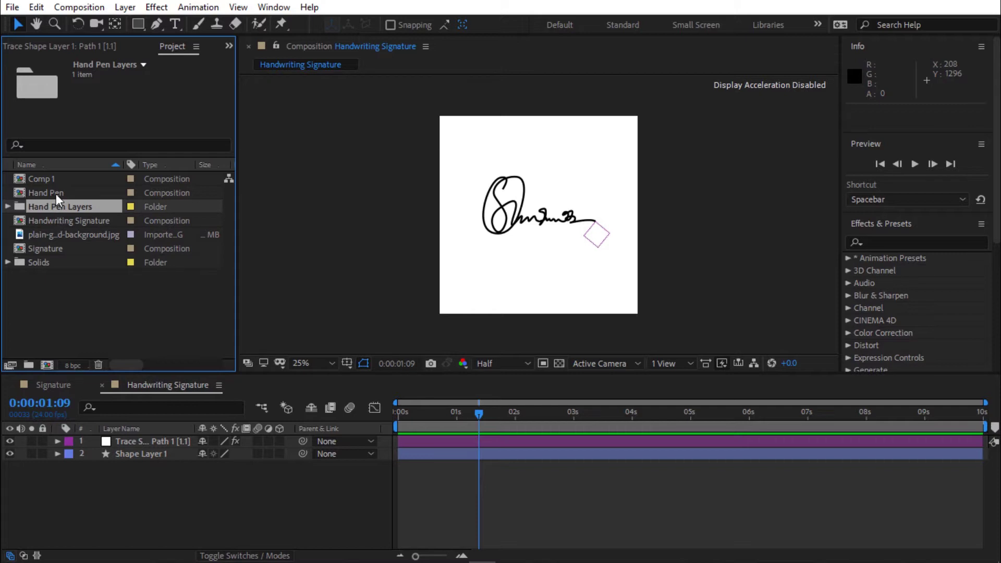
{"action": "left_click", "coordinate": [55, 193]}
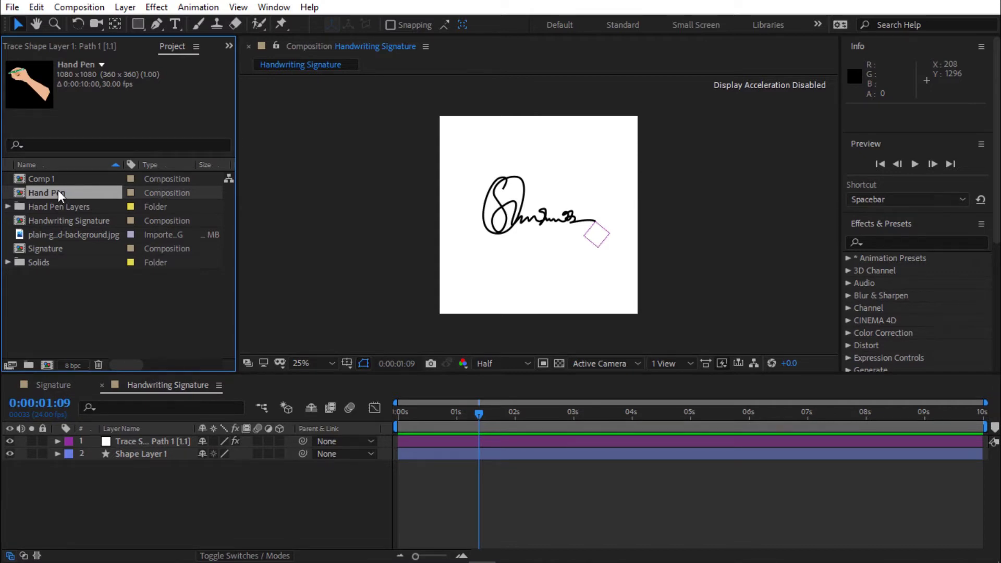
{"action": "left_click_drag", "start_coordinate": [59, 190], "coordinate": [152, 468]}
Rename the shape layer to Signature and move it below the Hand Pen layer.
{"action": "left_click", "coordinate": [139, 455]}
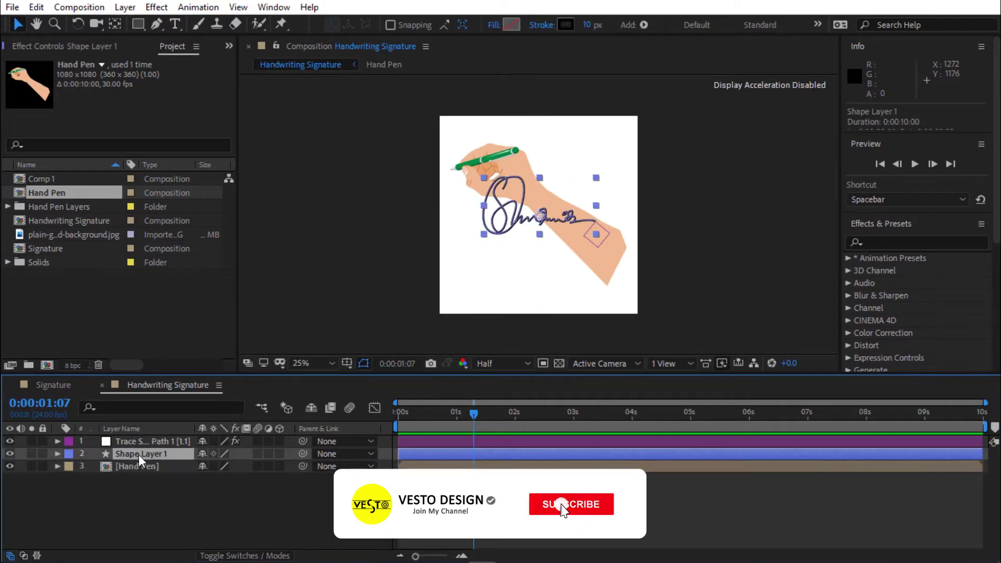
{"action": "key", "text": "Return"}
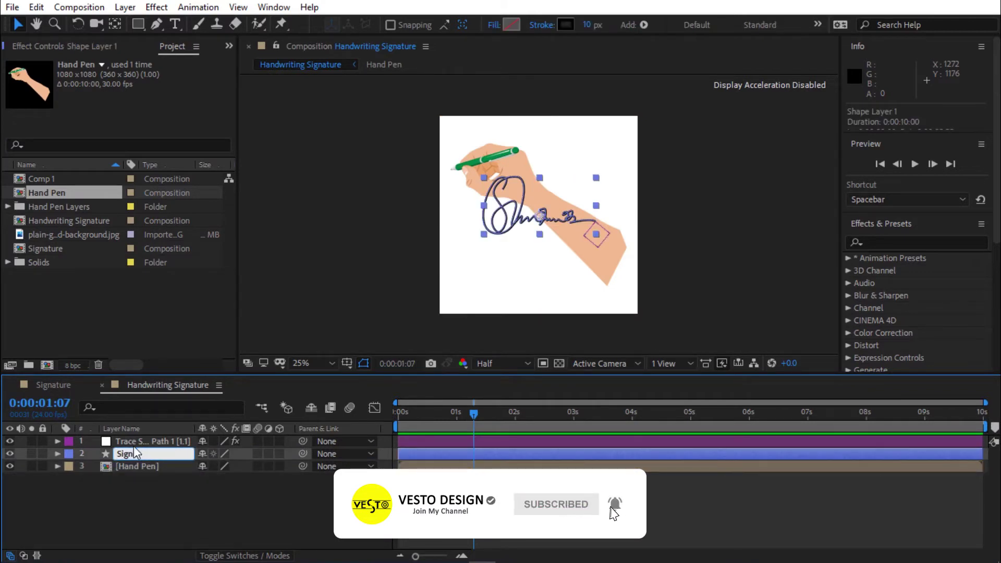
{"action": "type", "text": "Signature"}
{"action": "key", "text": "Return"}
{"action": "left_click_drag", "start_coordinate": [140, 451], "coordinate": [139, 480]}
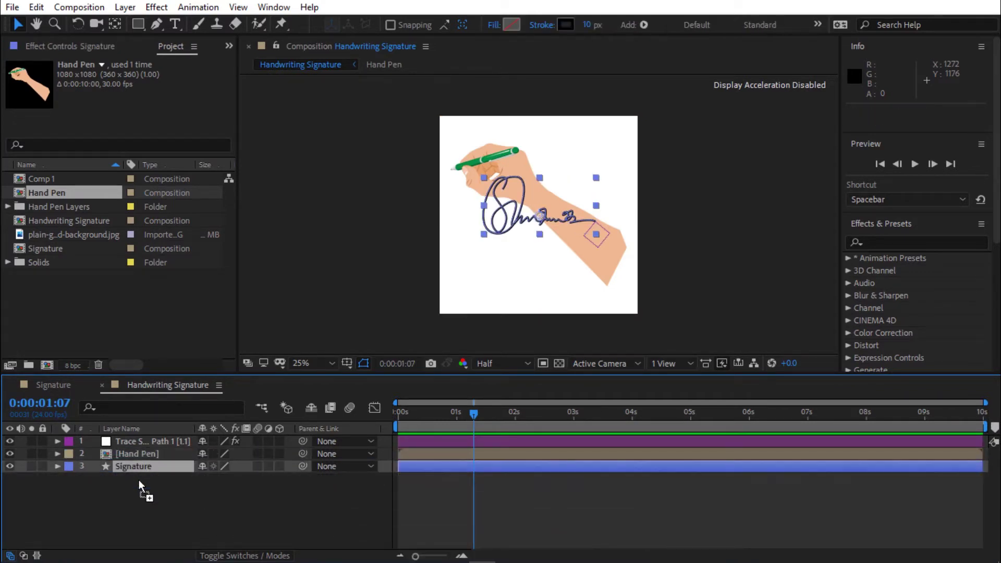
At Full resolution and zoomed in, move the Hand Pen anchor point onto the pen tip.
{"action": "left_click", "coordinate": [145, 455]}
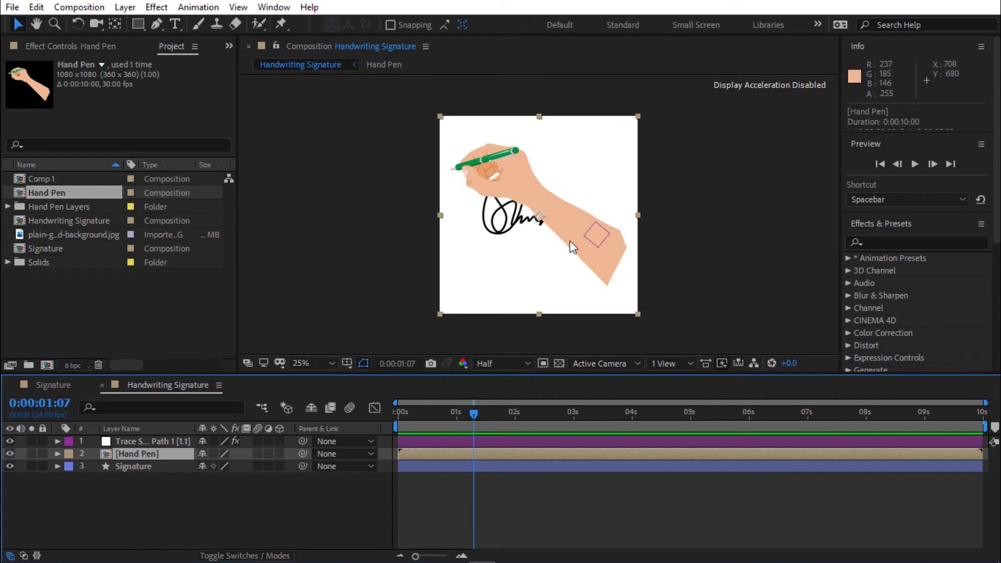
{"action": "key", "text": "period"}
{"action": "key", "text": "period"}
{"action": "key", "text": "period"}
{"action": "left_click", "coordinate": [521, 364]}
{"action": "left_click", "coordinate": [511, 388]}
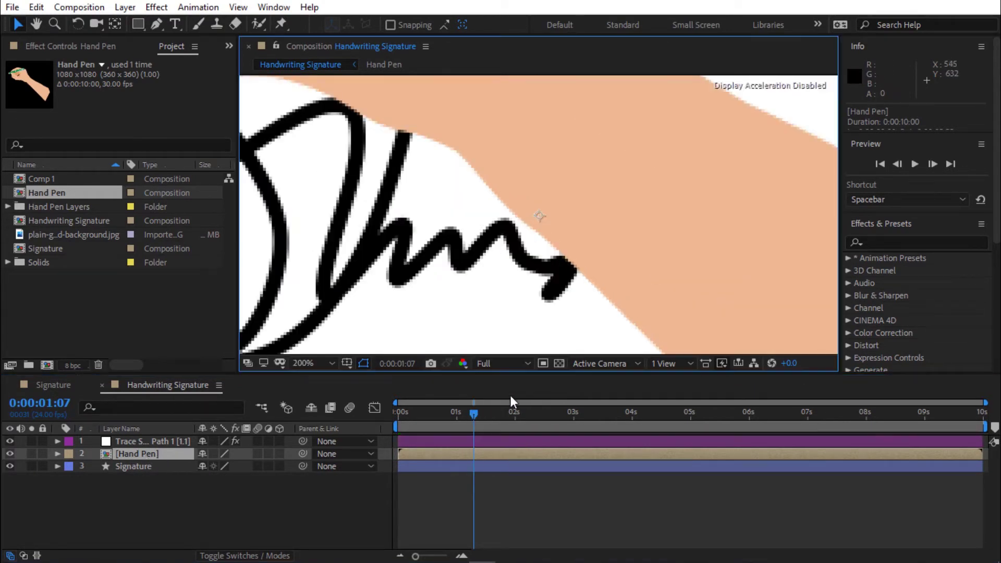
{"action": "key", "text": "h"}
{"action": "left_click_drag", "start_coordinate": [422, 172], "coordinate": [577, 242]}
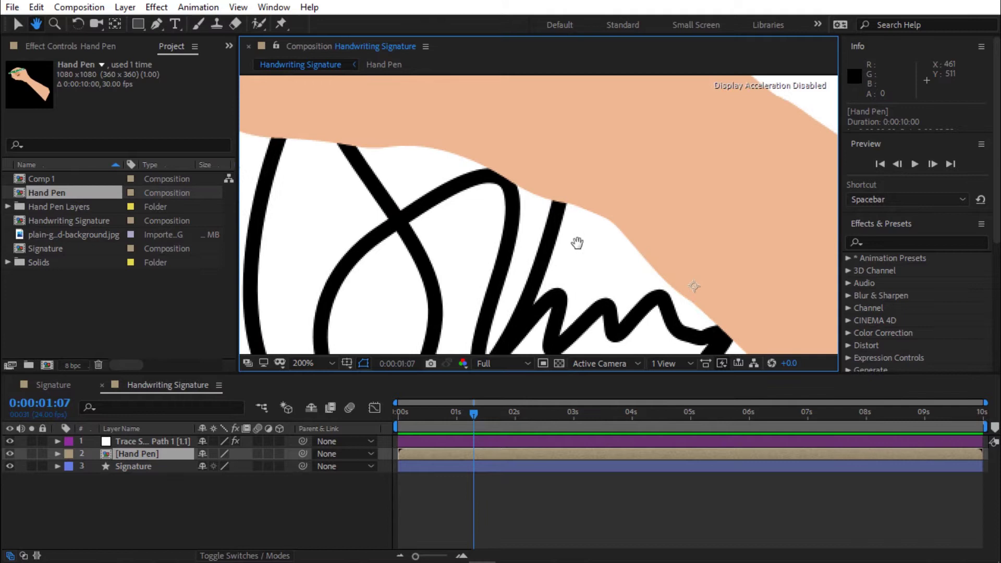
{"action": "key", "text": "v"}
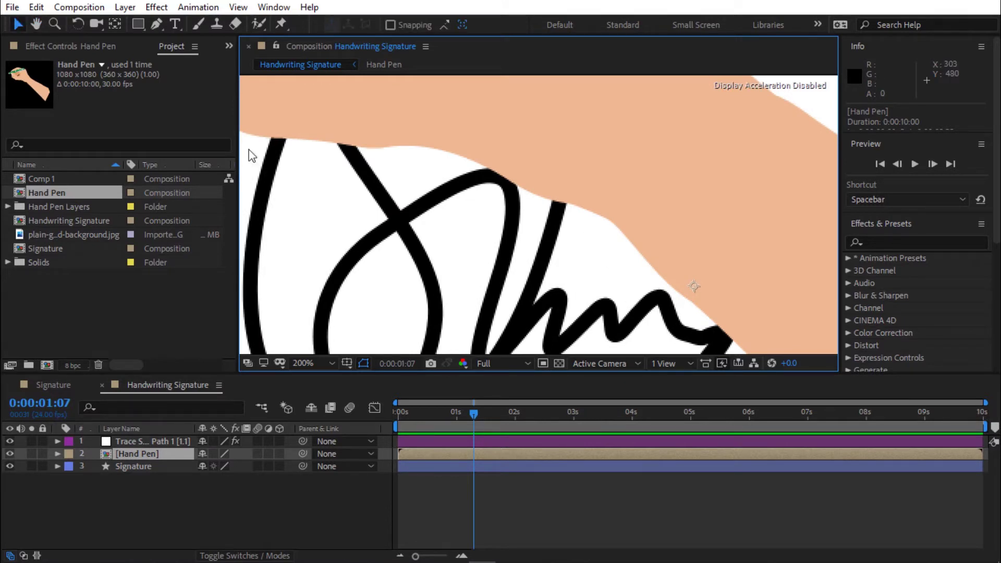
{"action": "left_click", "coordinate": [116, 23]}
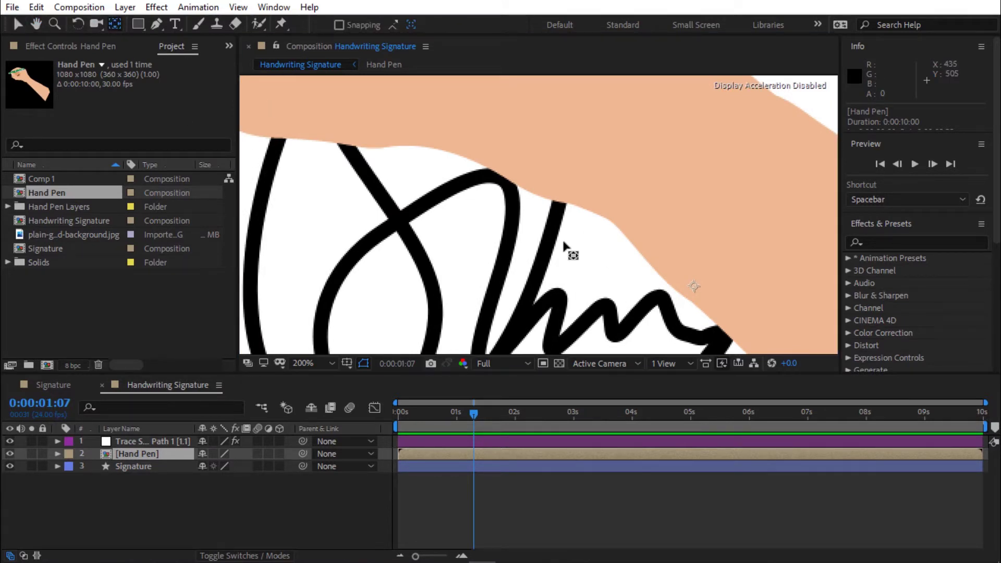
{"action": "left_click_drag", "start_coordinate": [705, 293], "coordinate": [406, 207]}
{"action": "scroll", "coordinate": [543, 286], "scroll_direction": "up", "scroll_amount": 4}
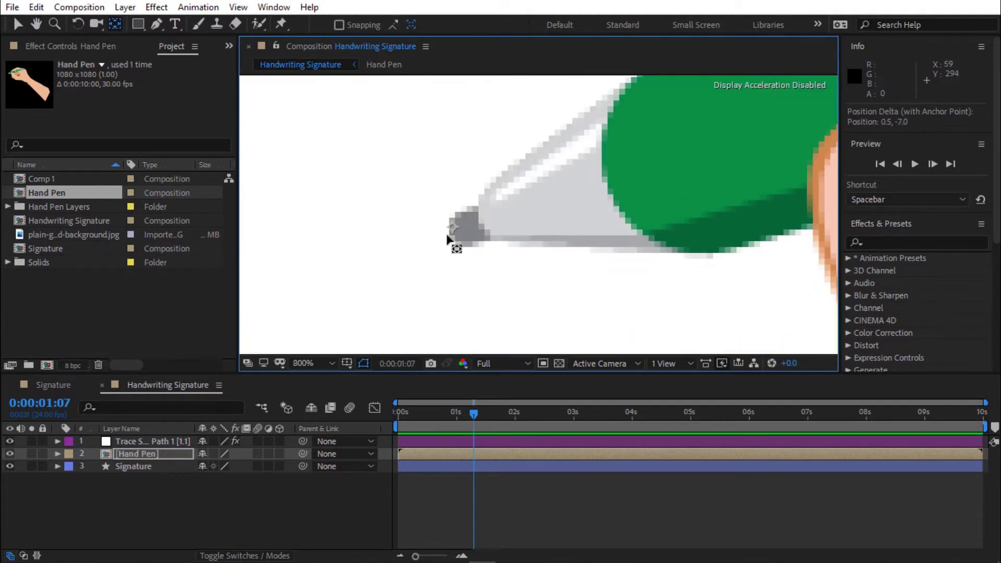
{"action": "left_click_drag", "start_coordinate": [448, 238], "coordinate": [458, 235]}
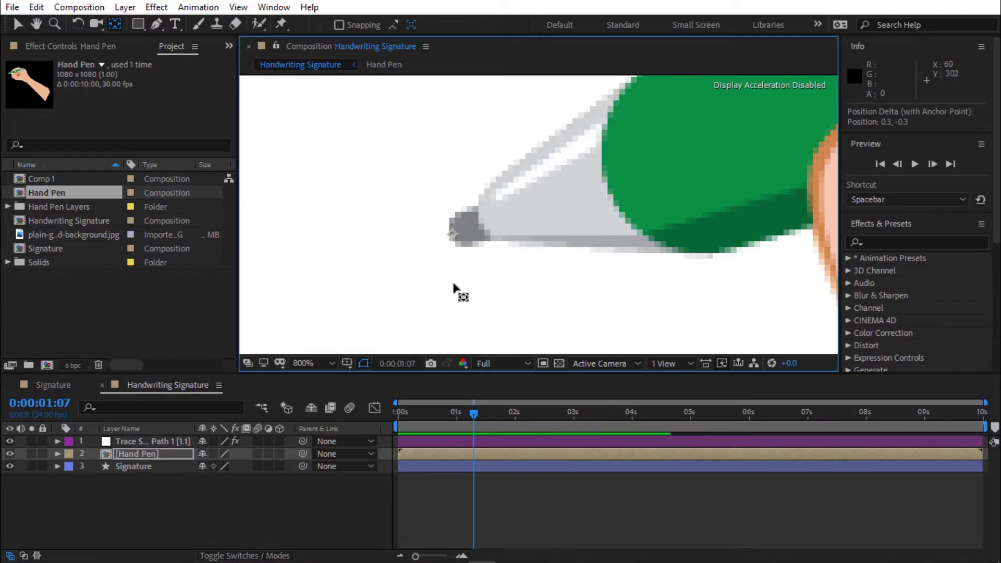
Fit the comp in view and parent Hand Pen to the trace path layer.
{"action": "left_click", "coordinate": [311, 364]}
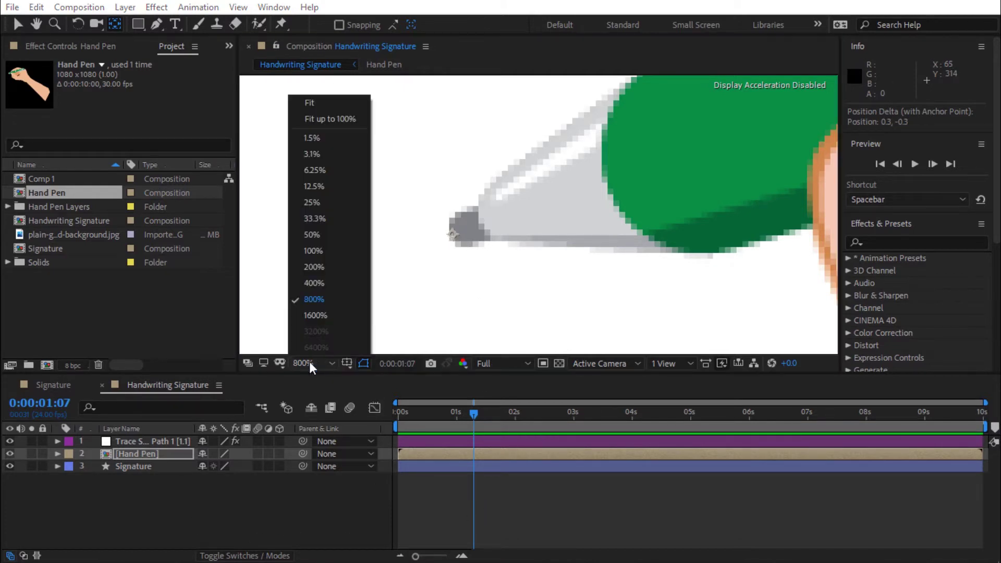
{"action": "left_click", "coordinate": [343, 107]}
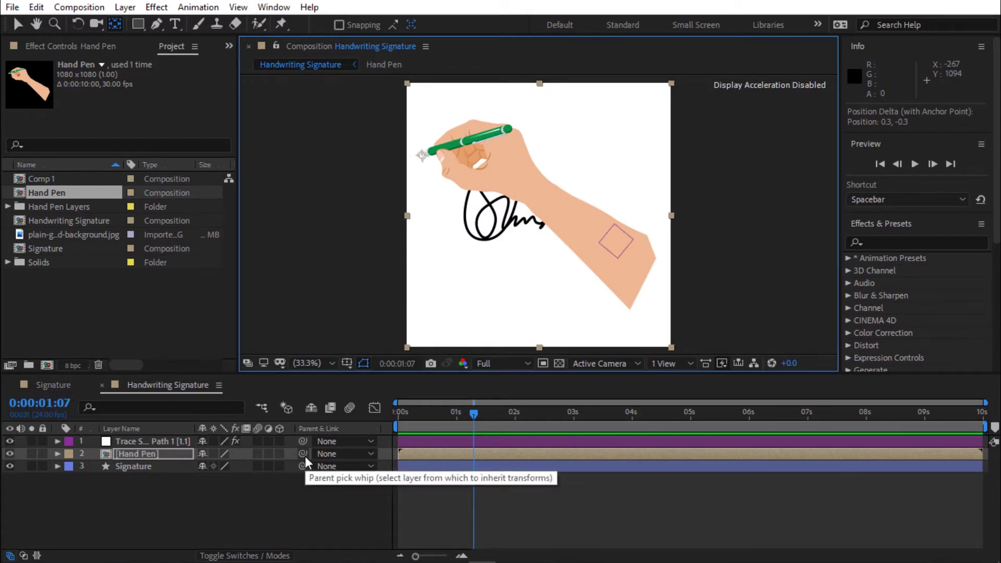
{"action": "mouse_move", "coordinate": [305, 455]}
{"action": "left_mouse_down"}
{"action": "mouse_move", "coordinate": [220, 457]}
{"action": "mouse_move", "coordinate": [164, 442]}
{"action": "left_mouse_up"}
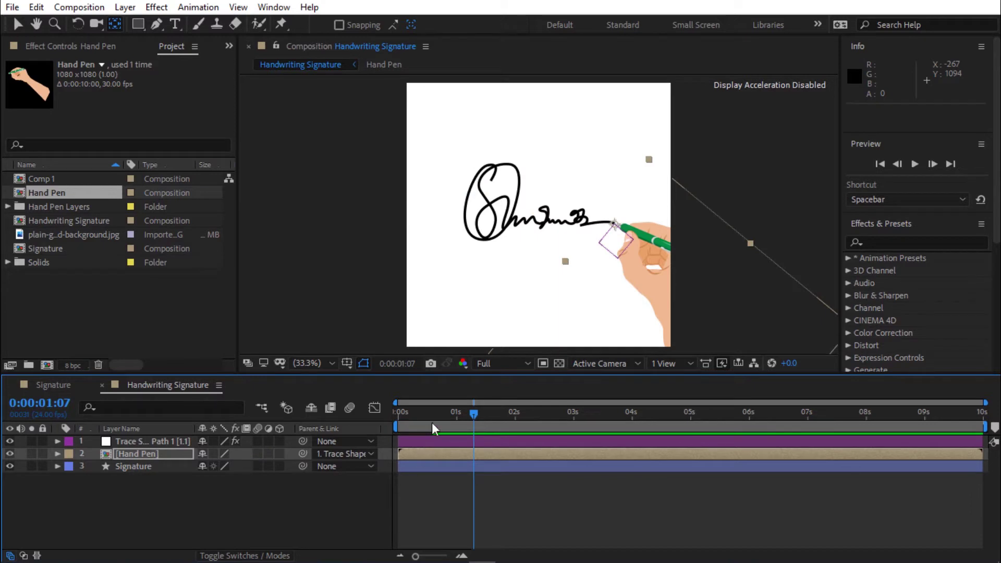
Preview the hand drawing the signature from 0:00 at Third resolution.
{"action": "left_click", "coordinate": [395, 424]}
{"action": "left_click", "coordinate": [501, 363]}
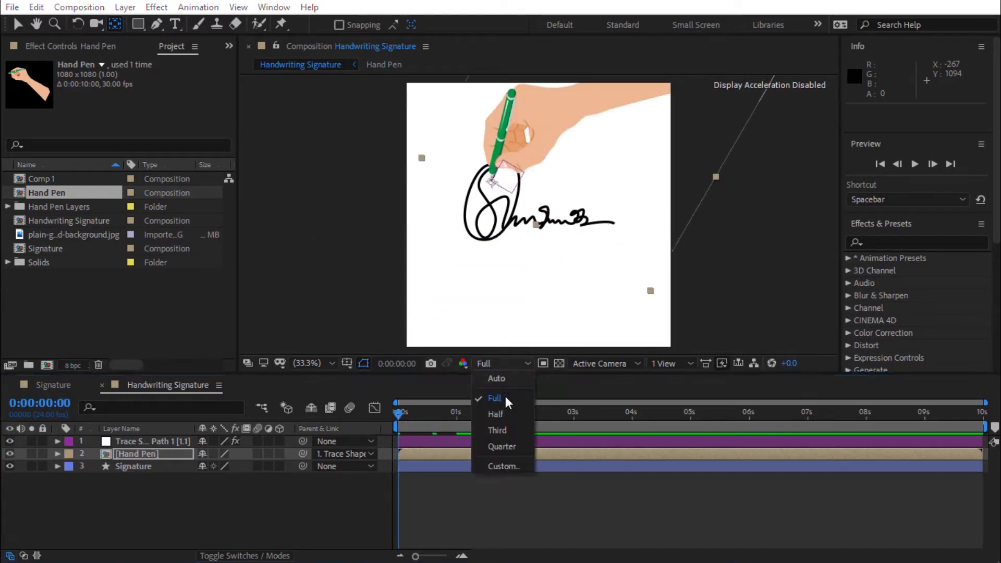
{"action": "left_click", "coordinate": [500, 430]}
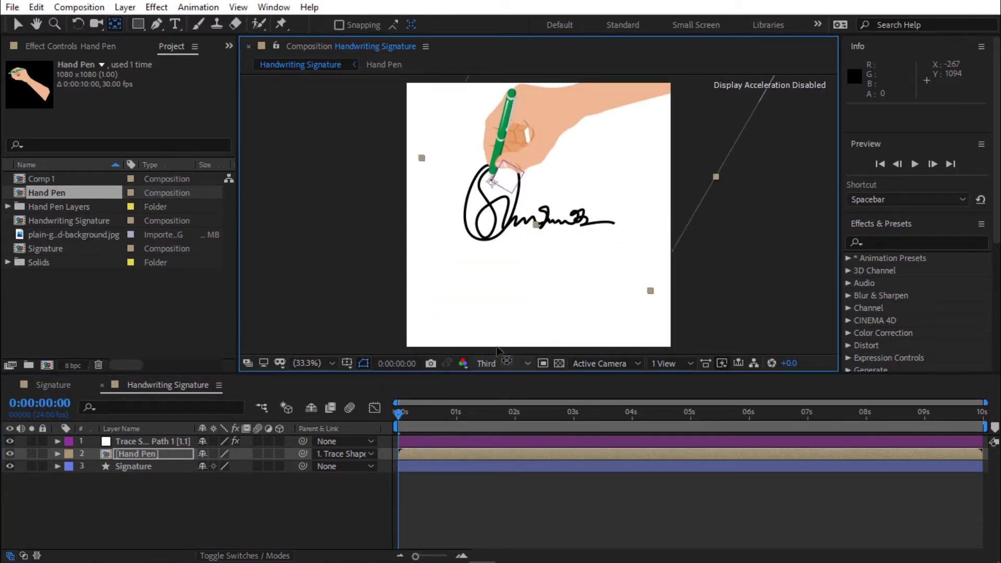
{"action": "key", "text": "space"}
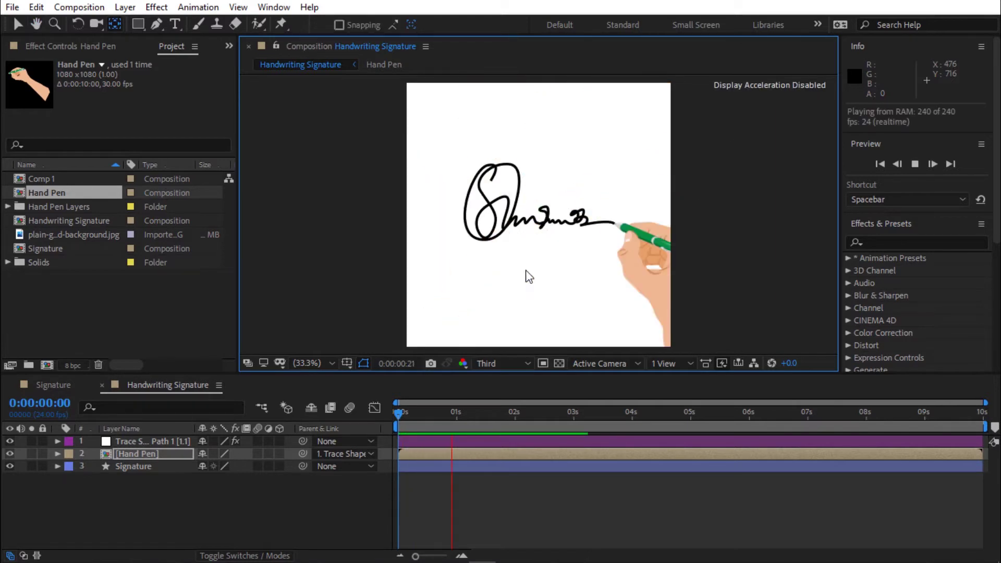
{"action": "left_click", "coordinate": [485, 414]}
{"action": "left_click_drag", "start_coordinate": [479, 415], "coordinate": [407, 415]}
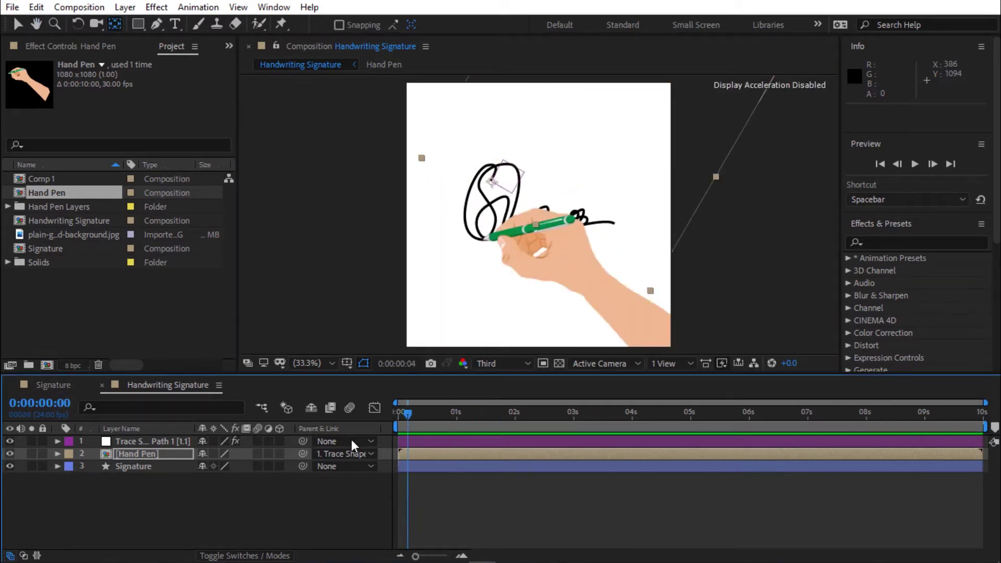
{"action": "key", "text": "space"}
{"action": "key", "text": "space"}
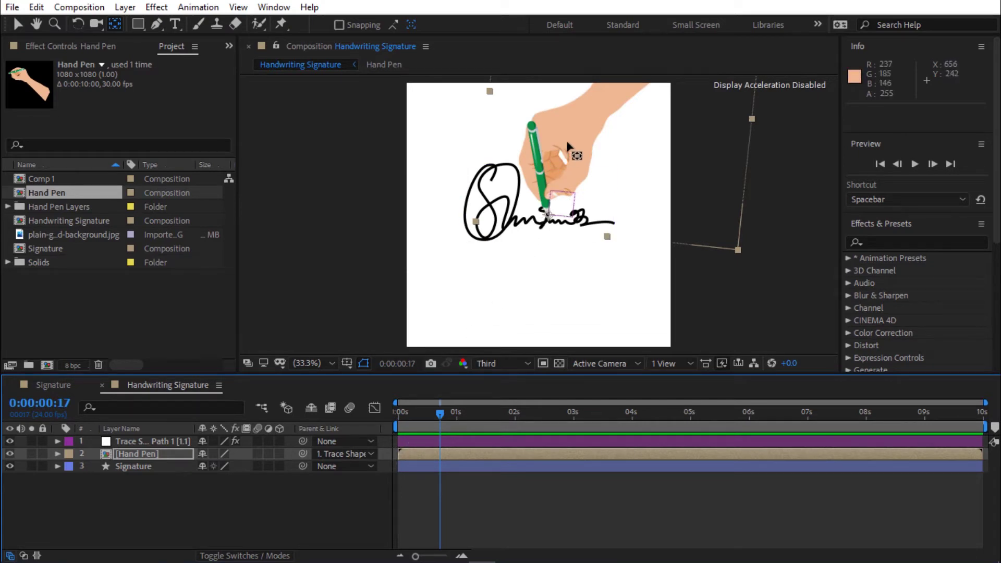
Delete the trace layer's Rotation expression and move the 100% Progress keyframe to 0:00:04:00.
{"action": "key", "text": "v"}
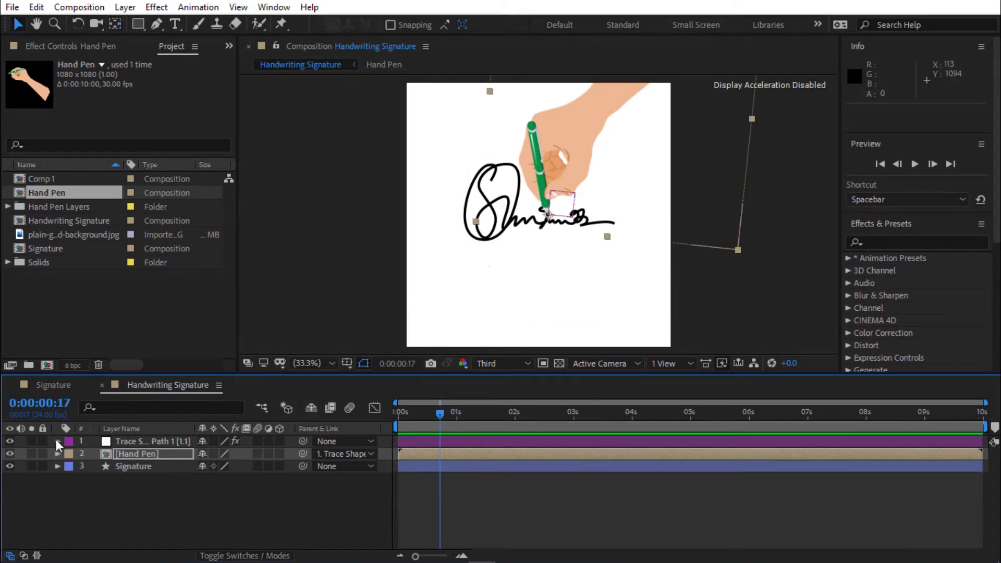
{"action": "left_click", "coordinate": [57, 441]}
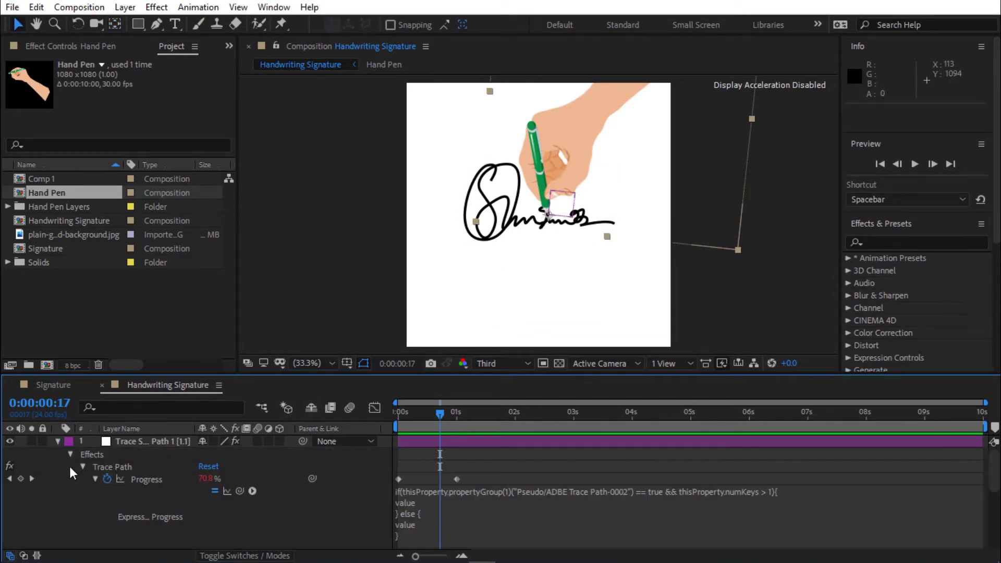
{"action": "left_click", "coordinate": [138, 441]}
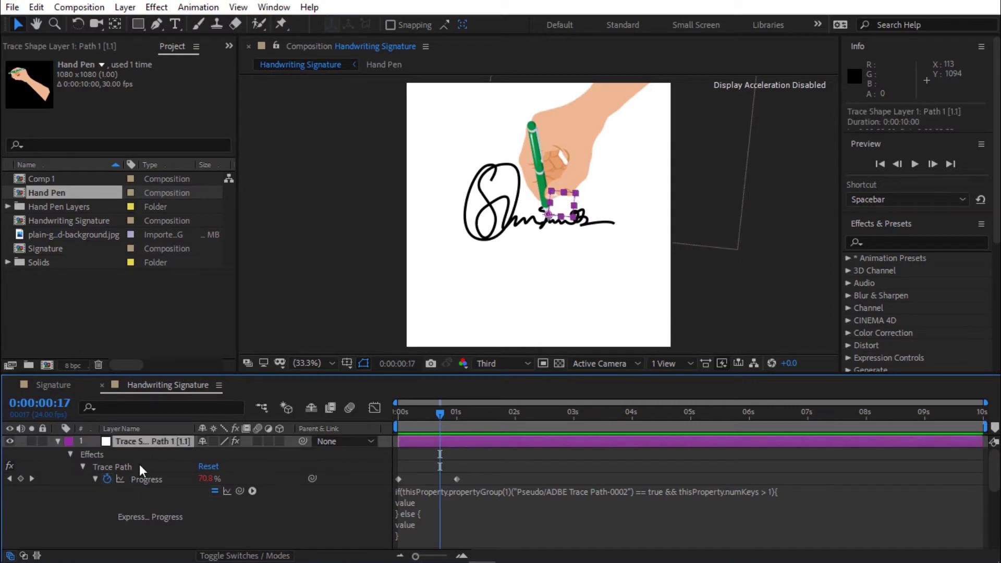
{"action": "scroll", "coordinate": [139, 464], "scroll_direction": "down", "scroll_amount": 2}
{"action": "scroll", "coordinate": [127, 500], "scroll_direction": "up", "scroll_amount": 2}
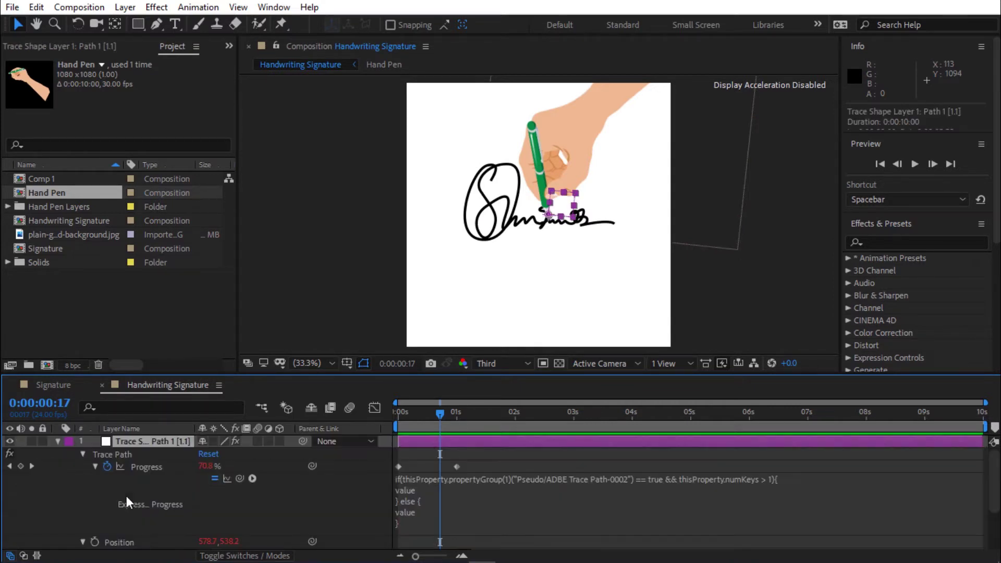
{"action": "scroll", "coordinate": [127, 494], "scroll_direction": "down", "scroll_amount": 1}
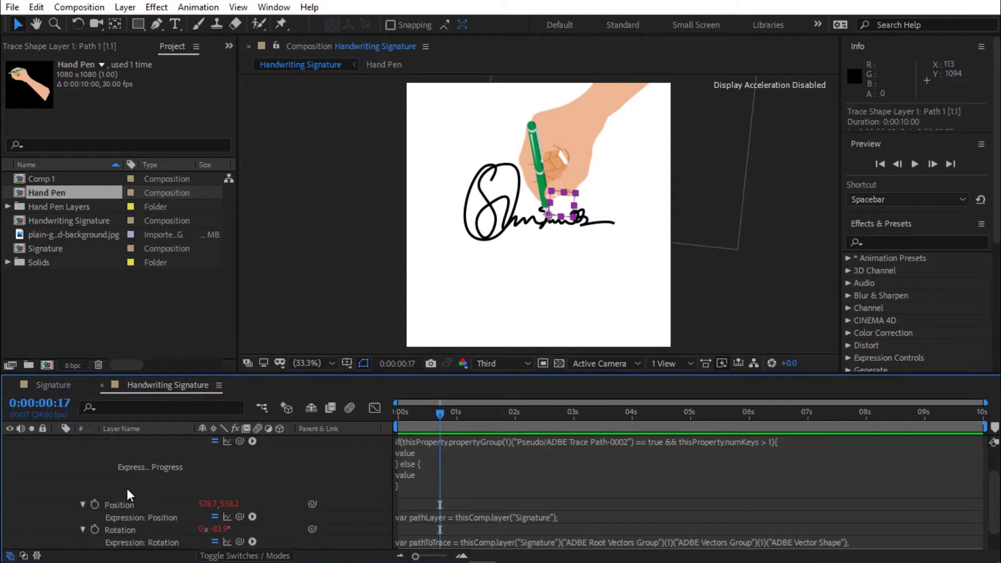
{"action": "left_click", "coordinate": [94, 527], "text": "alt"}
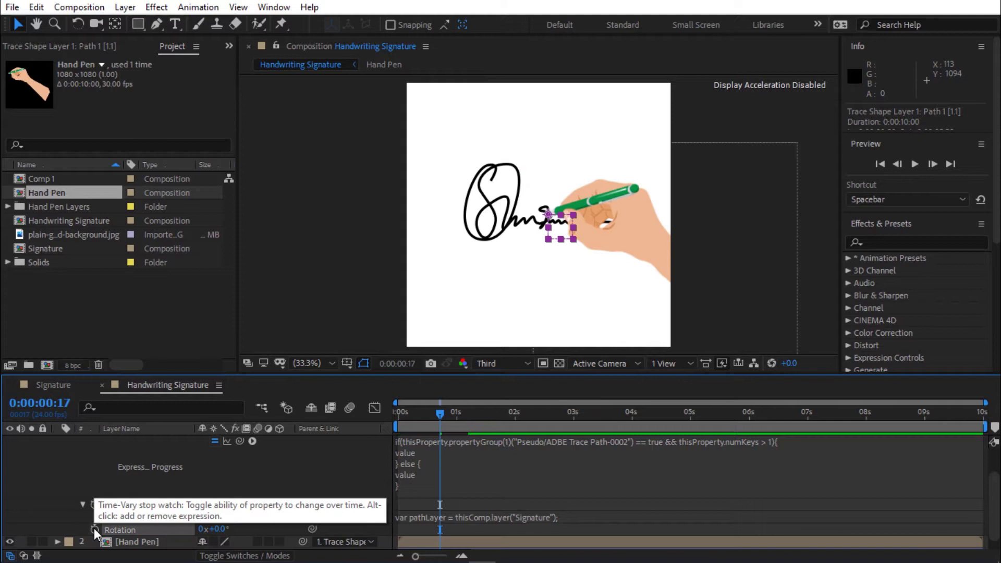
{"action": "scroll", "coordinate": [409, 449], "scroll_direction": "up", "scroll_amount": 1}
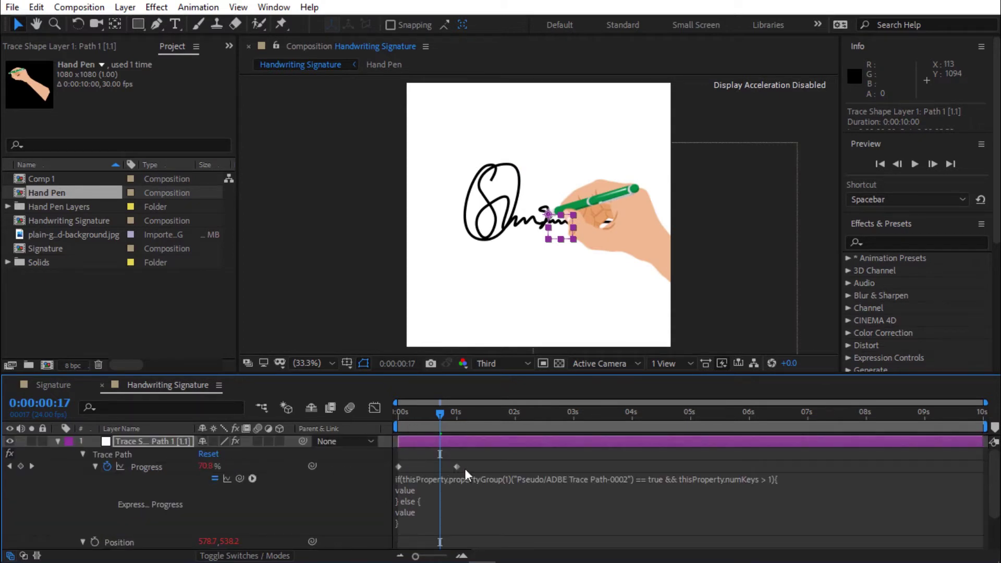
{"action": "left_click_drag", "start_coordinate": [457, 466], "coordinate": [632, 465]}
Collapse the trace layer and play the four-second draw-on from the start.
{"action": "left_click", "coordinate": [635, 417]}
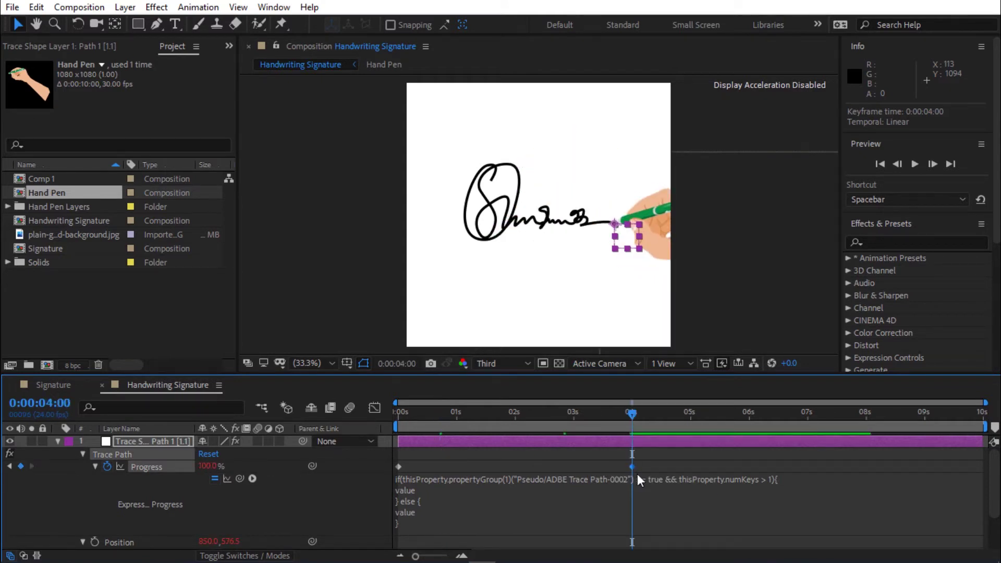
{"action": "left_click", "coordinate": [58, 441]}
{"action": "left_click_drag", "start_coordinate": [439, 422], "coordinate": [370, 442]}
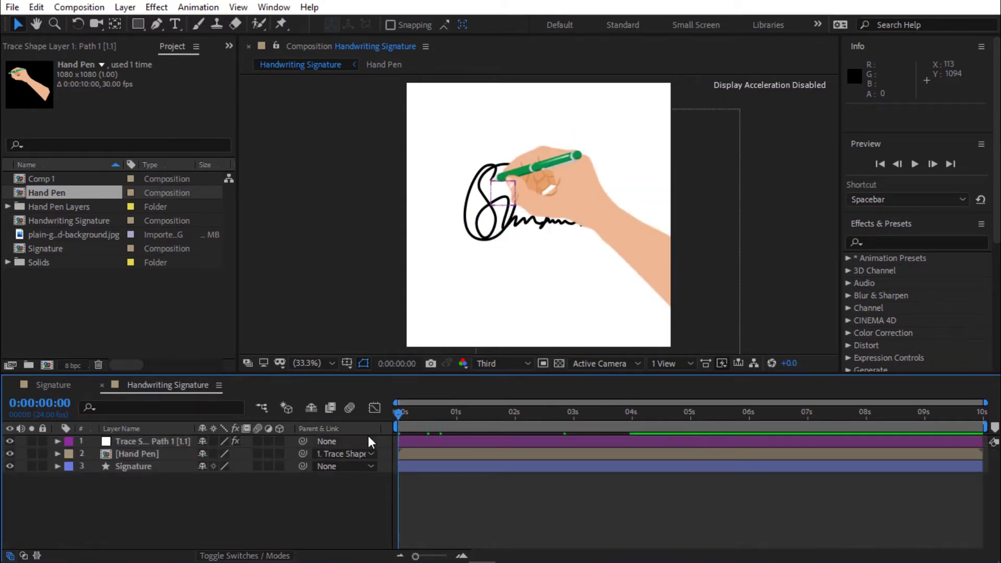
{"action": "key", "text": "space"}
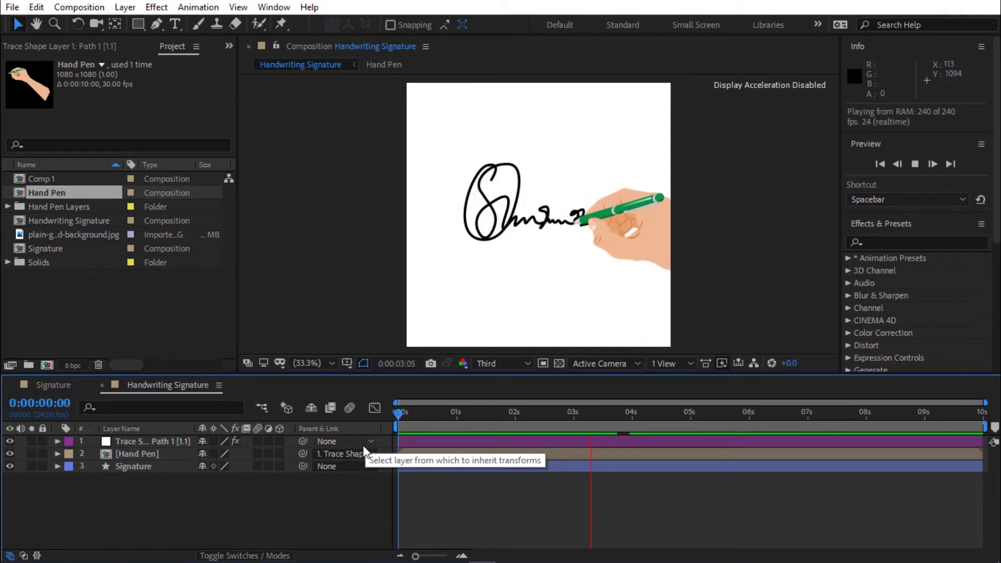
{"action": "key", "text": "space"}
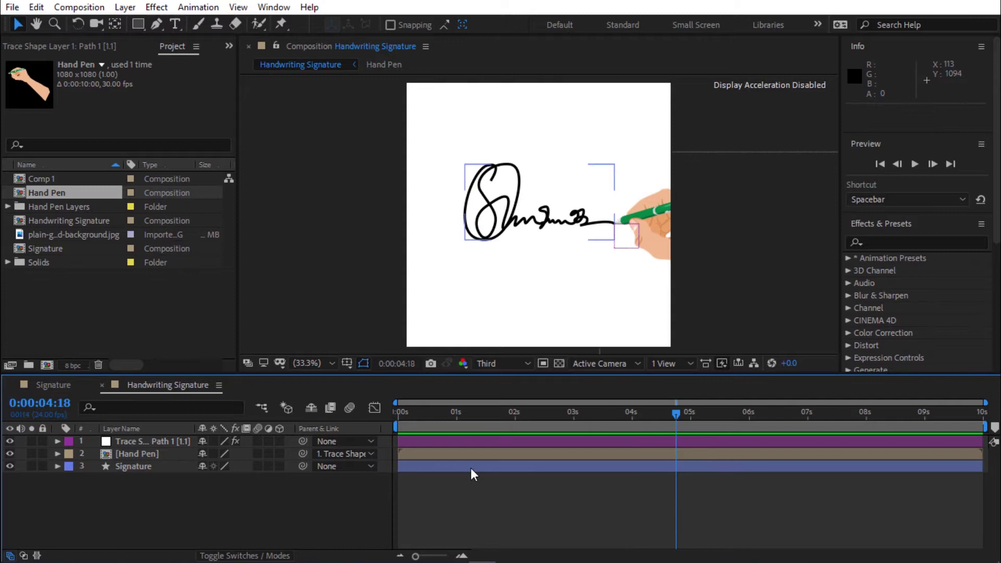
{"action": "left_click", "coordinate": [460, 446]}
Add Progress keyframes at 1:01 (26%) and 2:22 (72.9%), then select all four keyframes.
{"action": "key", "text": "u"}
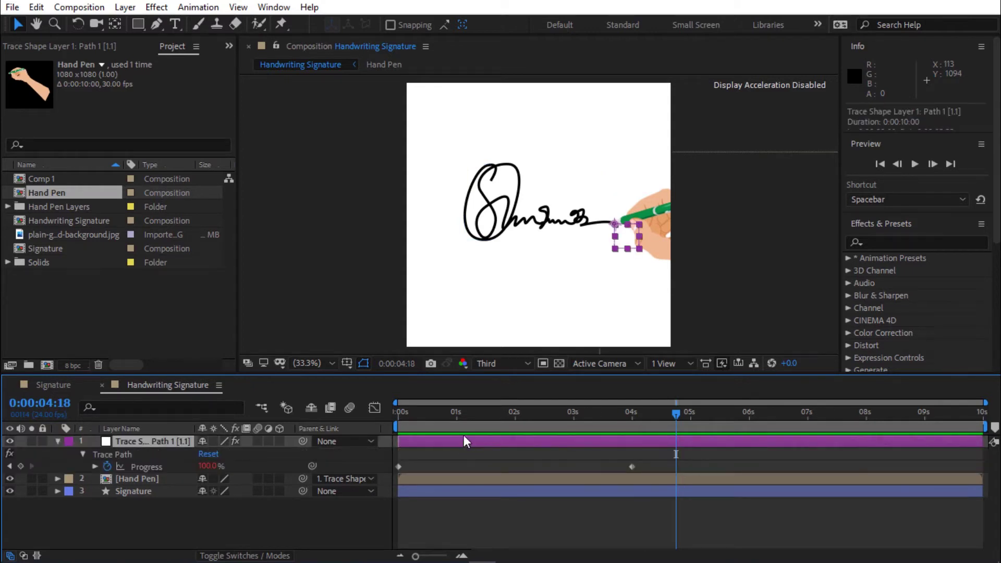
{"action": "left_click", "coordinate": [459, 420]}
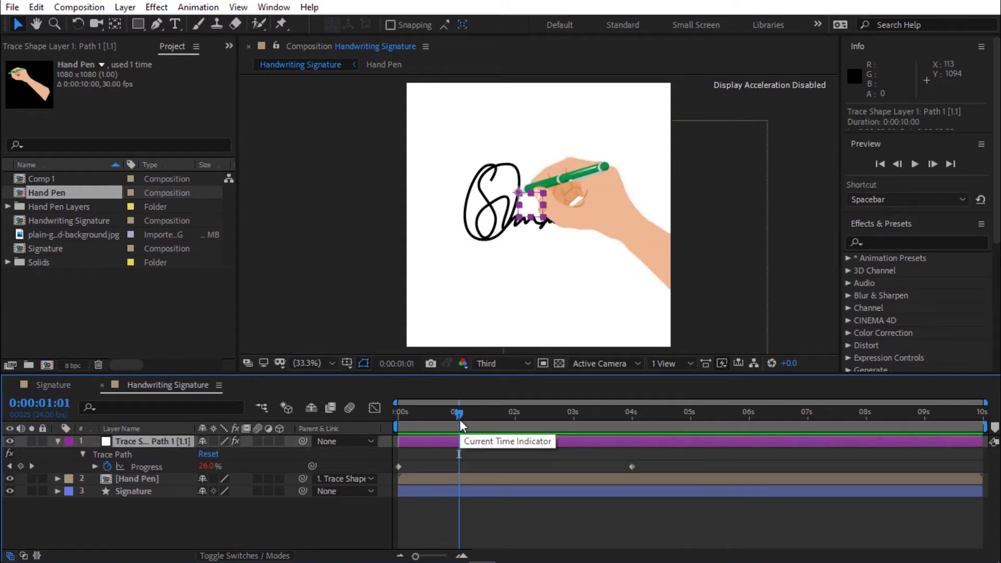
{"action": "left_click", "coordinate": [22, 466]}
{"action": "left_click", "coordinate": [564, 425]}
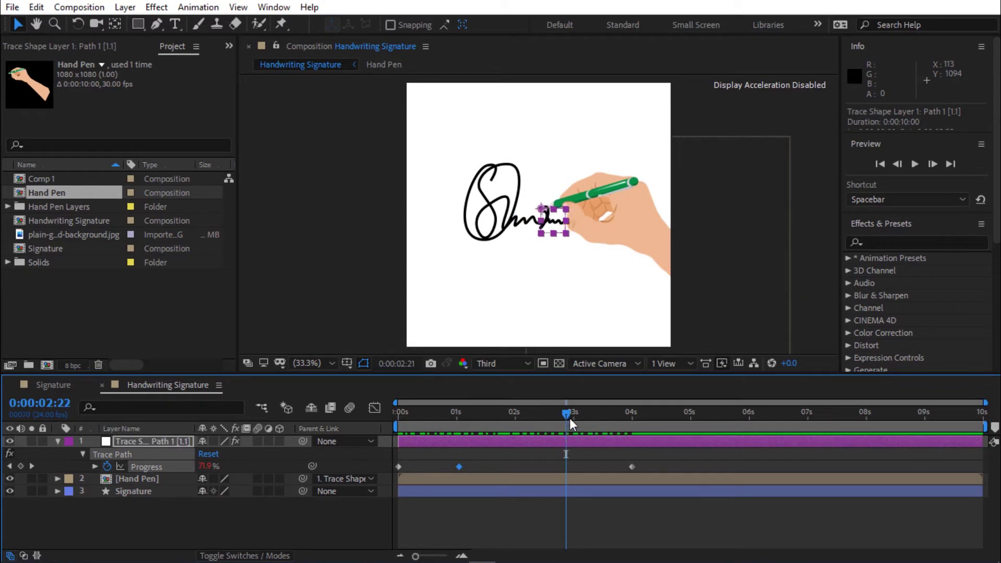
{"action": "left_click", "coordinate": [569, 417]}
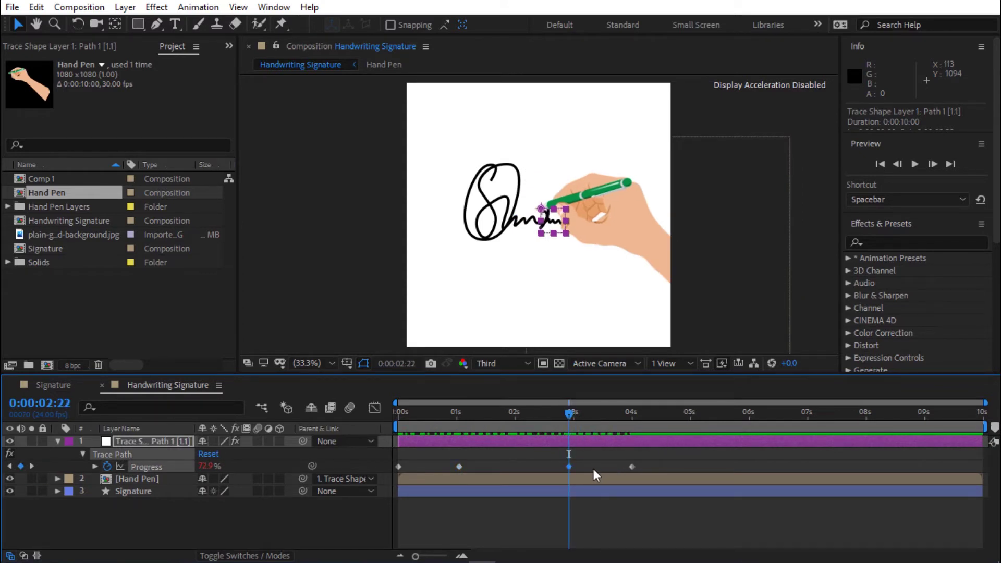
{"action": "left_click_drag", "start_coordinate": [647, 463], "coordinate": [348, 485]}
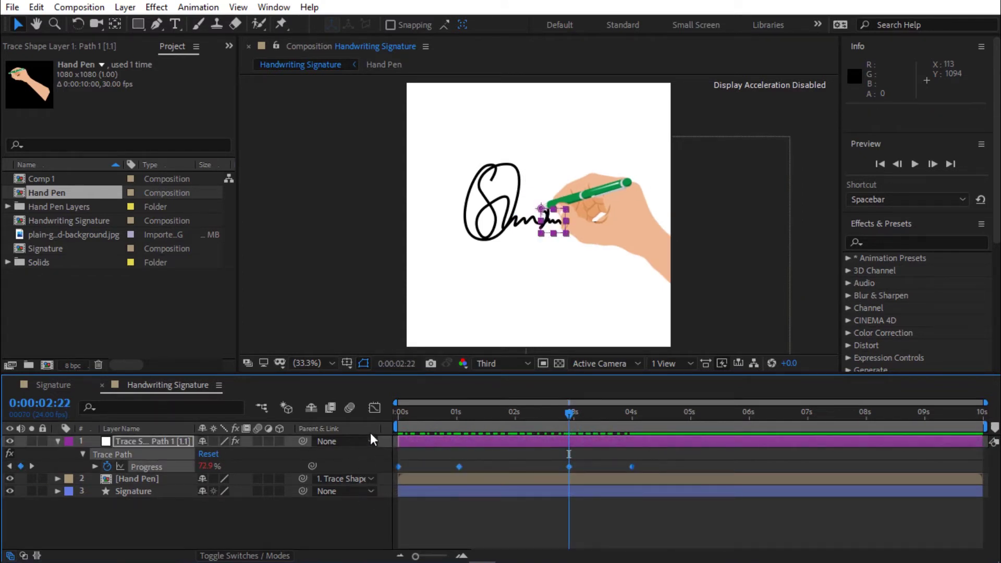
In the speed graph, ease the first and last Progress keyframes to zero speed with 100% influence.
{"action": "left_click", "coordinate": [374, 408]}
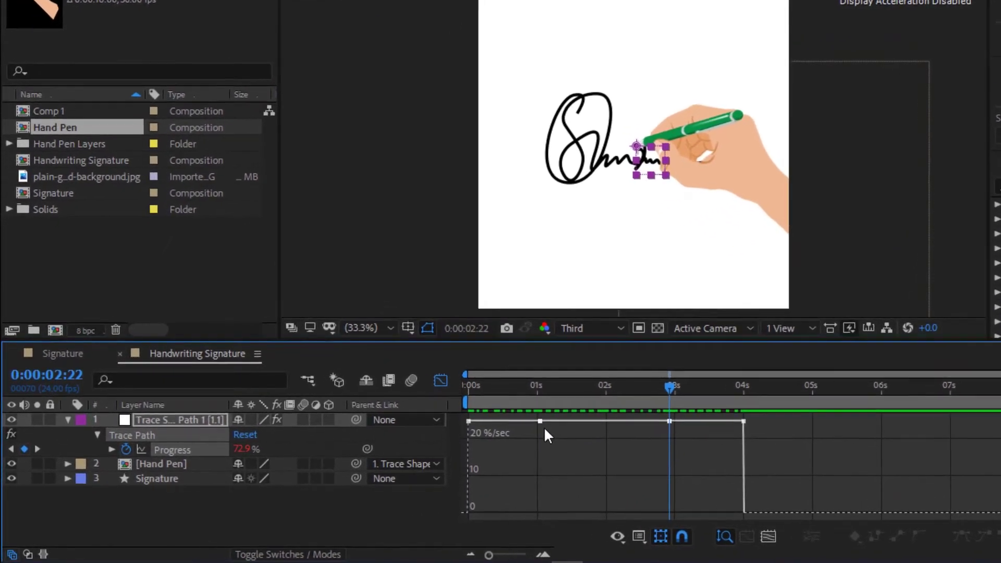
{"action": "right_click", "coordinate": [564, 457]}
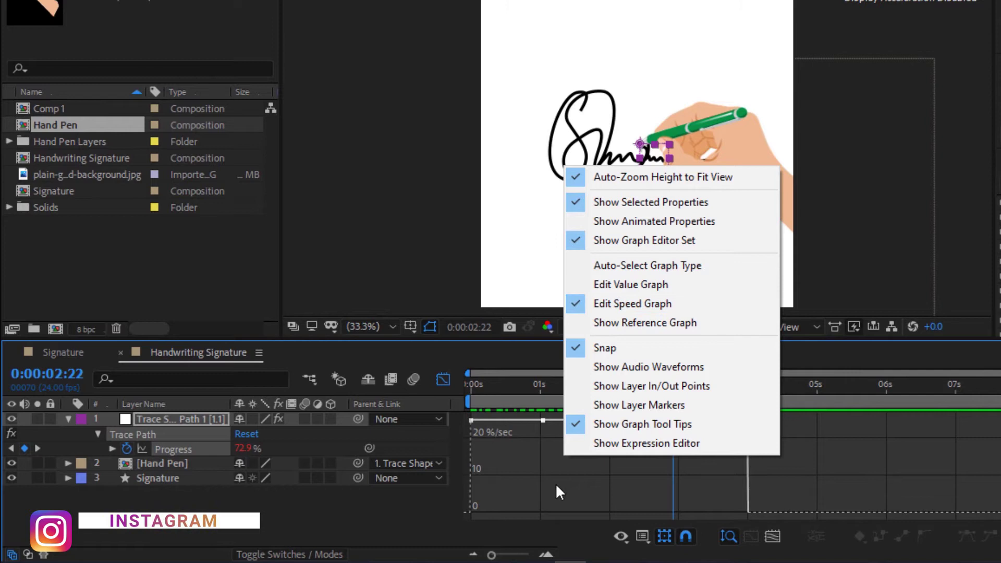
{"action": "left_click", "coordinate": [537, 509]}
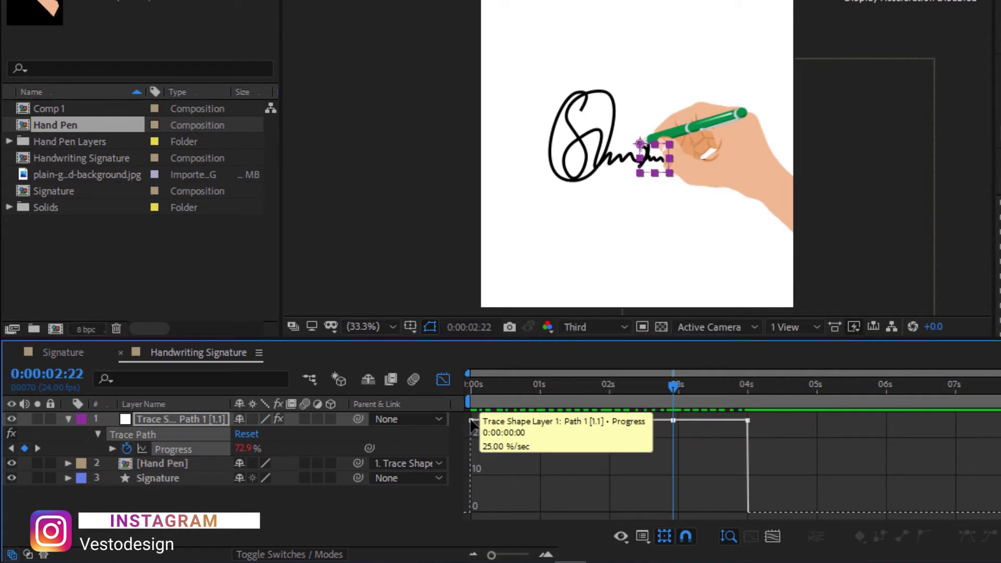
{"action": "left_click_drag", "start_coordinate": [472, 420], "coordinate": [533, 519]}
{"action": "left_click", "coordinate": [743, 491]}
{"action": "left_click_drag", "start_coordinate": [743, 493], "coordinate": [688, 511]}
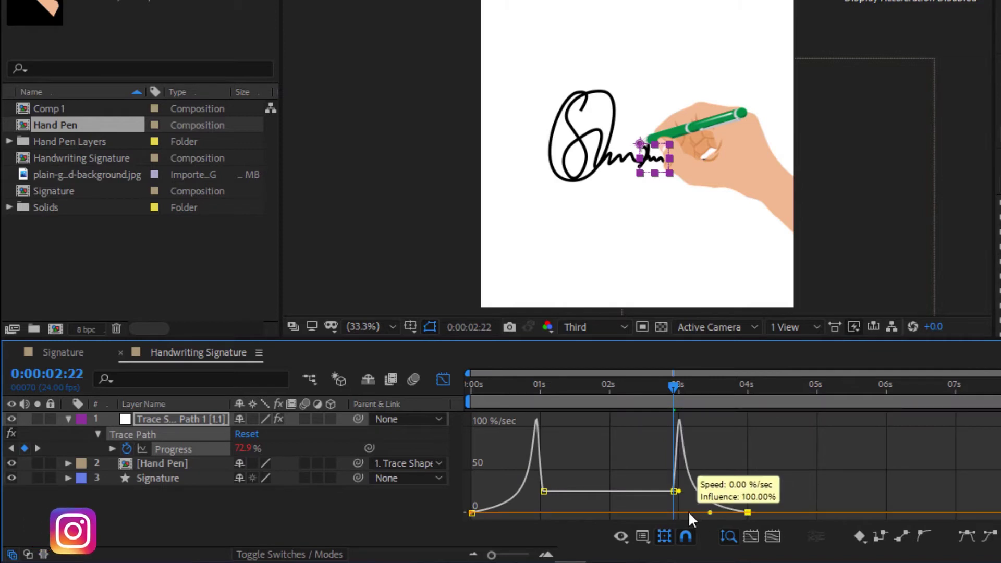
{"action": "left_click", "coordinate": [529, 410]}
Preview the eased writing from the start, then return to the layer bars view.
{"action": "left_click", "coordinate": [473, 414]}
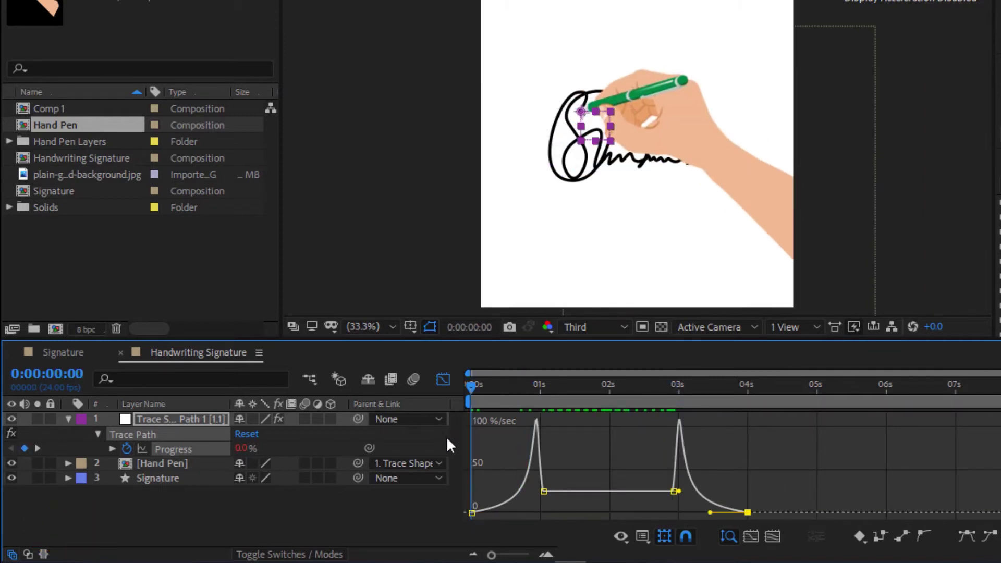
{"action": "key", "text": "space"}
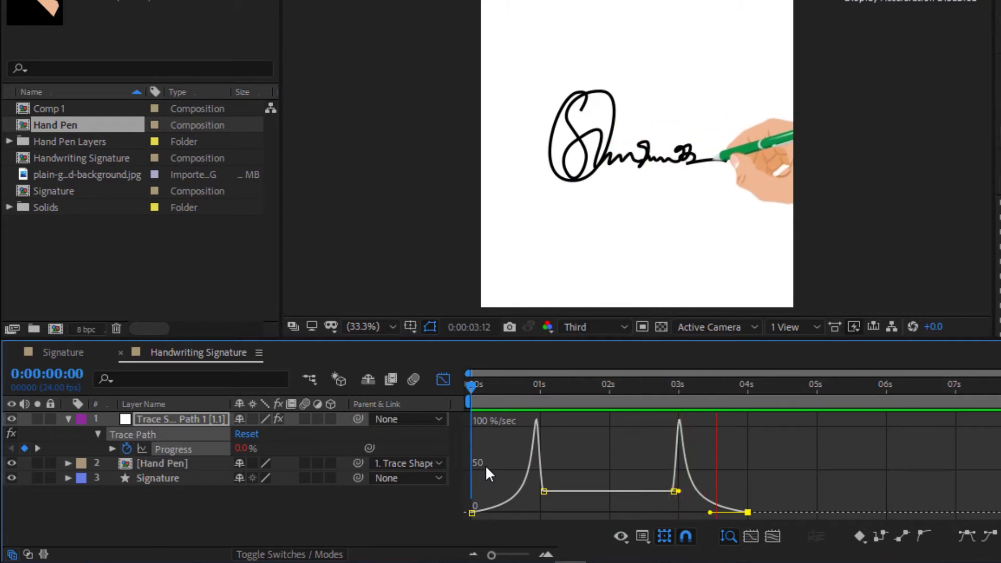
{"action": "key", "text": "space"}
{"action": "left_click", "coordinate": [442, 380]}
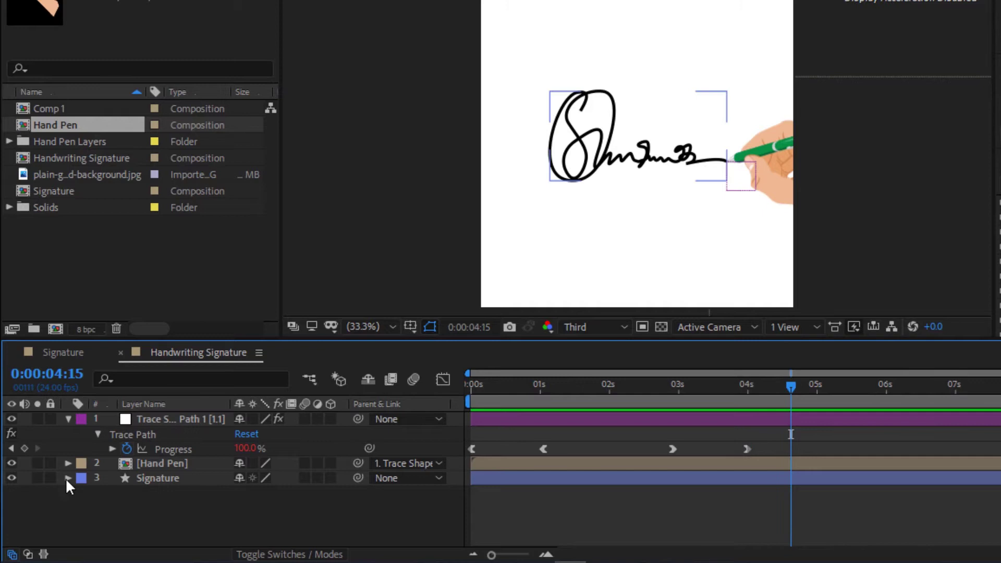
Expand the Signature layer, discard the extra Trim Paths 2, and reveal Trim Paths 1's Start, End and Offset.
{"action": "left_click", "coordinate": [68, 478]}
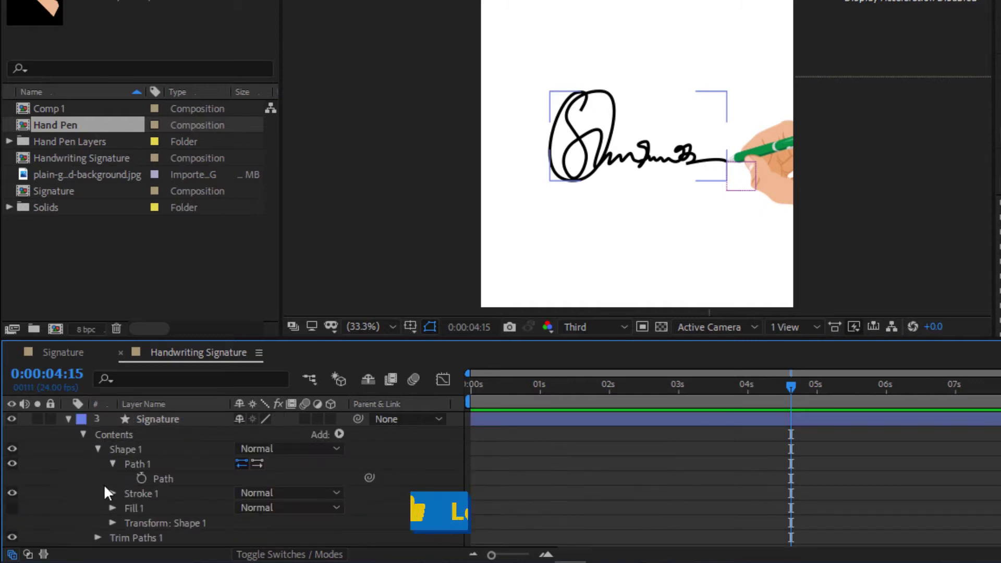
{"action": "left_click", "coordinate": [339, 434]}
{"action": "left_click", "coordinate": [394, 339]}
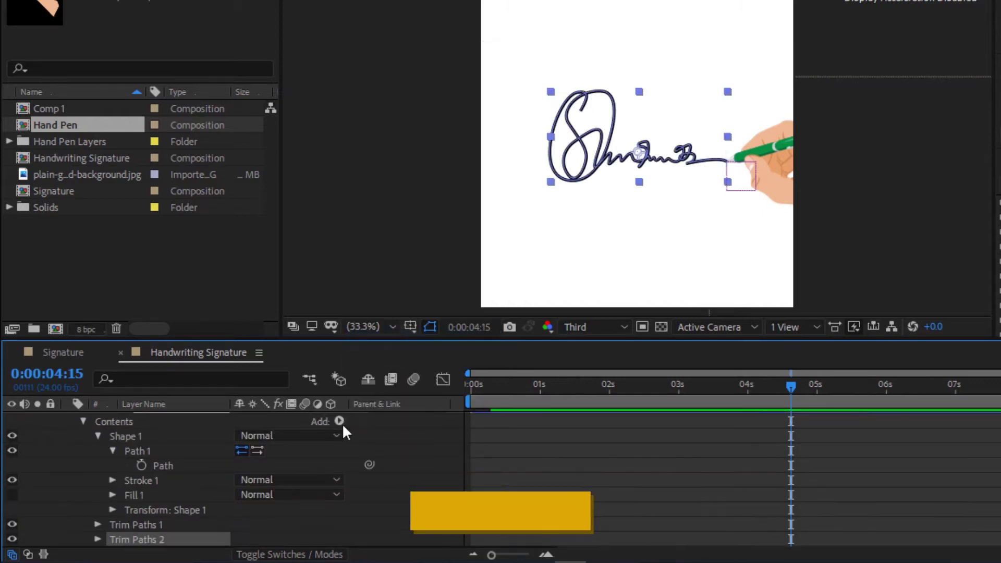
{"action": "key", "text": "Delete"}
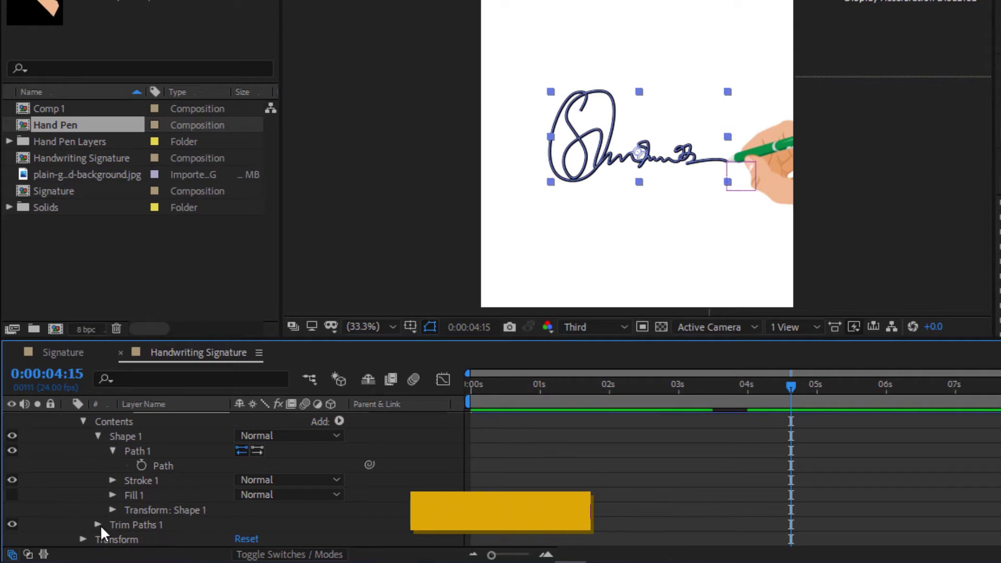
{"action": "left_click", "coordinate": [98, 524]}
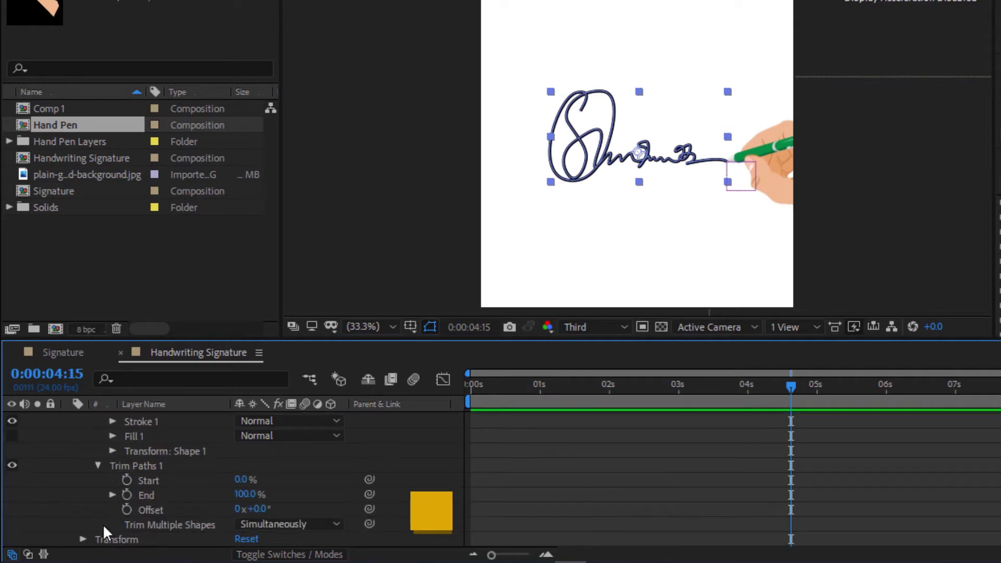
{"action": "left_click", "coordinate": [151, 465]}
{"action": "scroll", "coordinate": [126, 495], "scroll_direction": "up", "scroll_amount": 1}
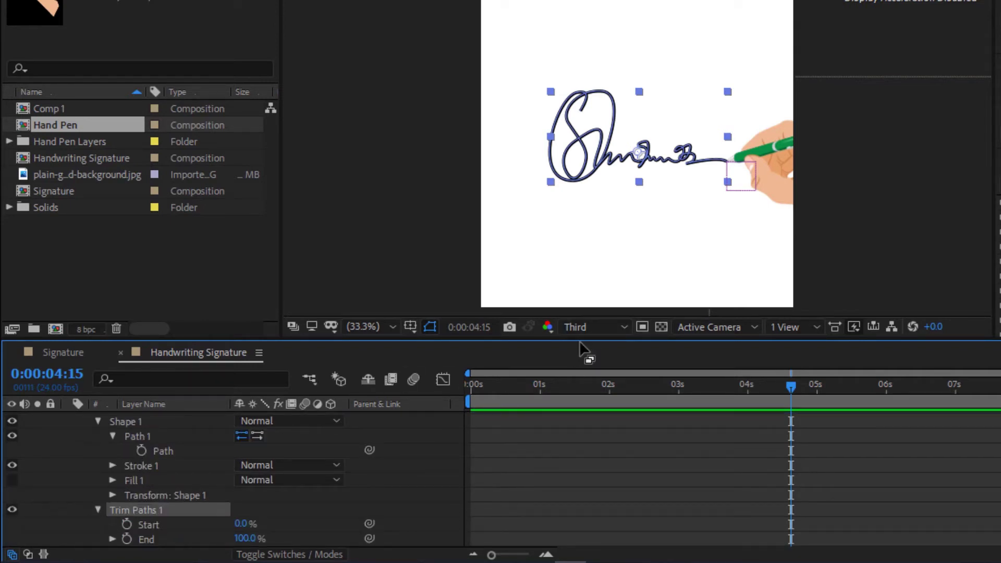
{"action": "scroll", "coordinate": [156, 469], "scroll_direction": "up", "scroll_amount": 2}
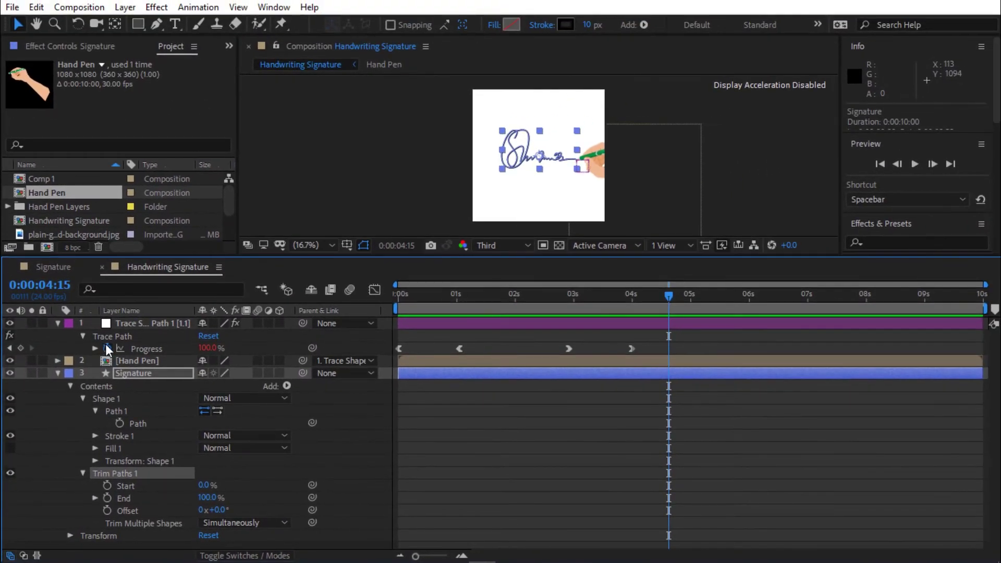
Pick-whip an expression linking Trim Paths End to the trace Progress, then preview the ink.
{"action": "left_click", "coordinate": [108, 498]}
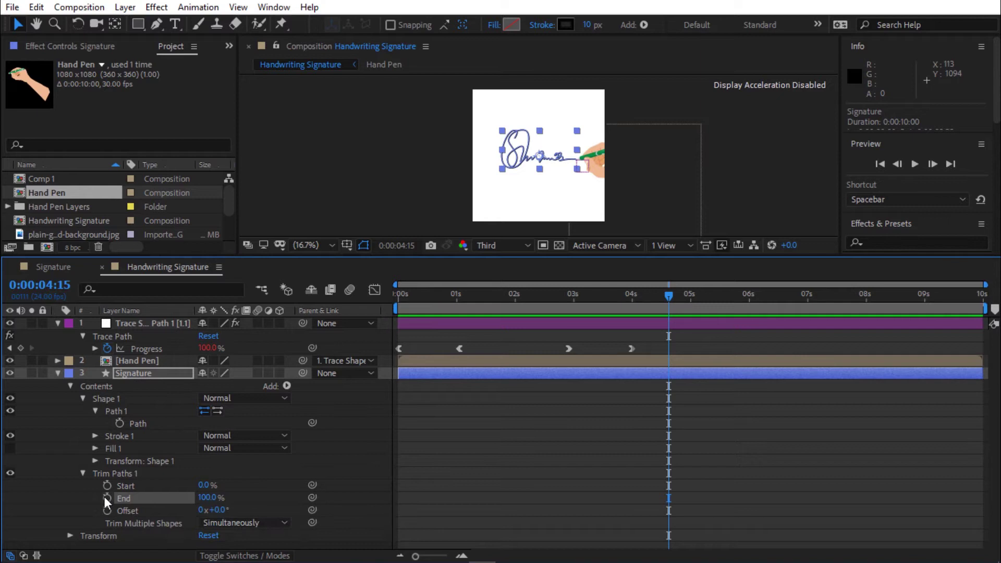
{"action": "left_click", "coordinate": [106, 497], "text": "alt"}
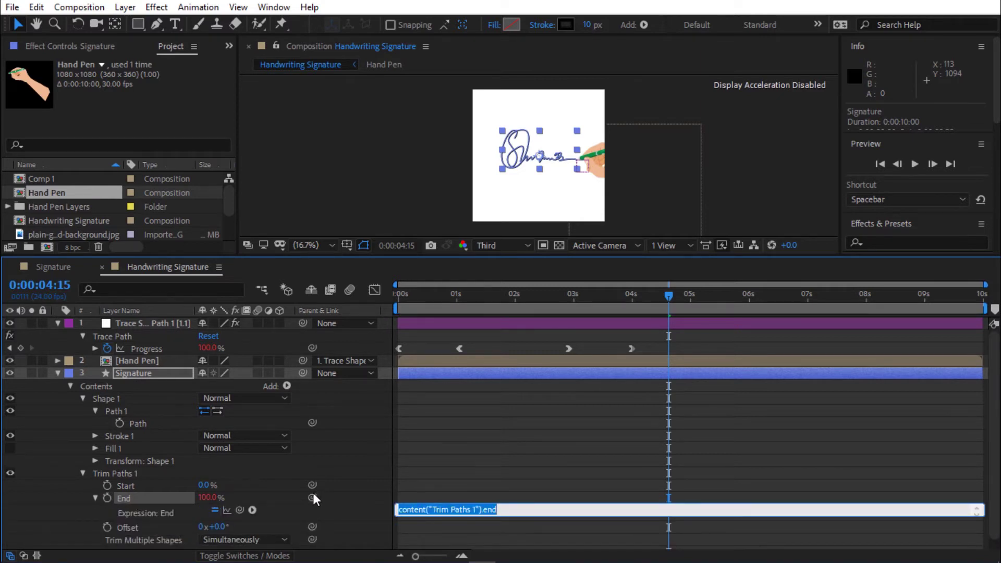
{"action": "mouse_move", "coordinate": [311, 497]}
{"action": "left_mouse_down"}
{"action": "mouse_move", "coordinate": [180, 433]}
{"action": "mouse_move", "coordinate": [140, 346]}
{"action": "left_mouse_up"}
{"action": "left_click", "coordinate": [435, 306]}
{"action": "key", "text": "Home"}
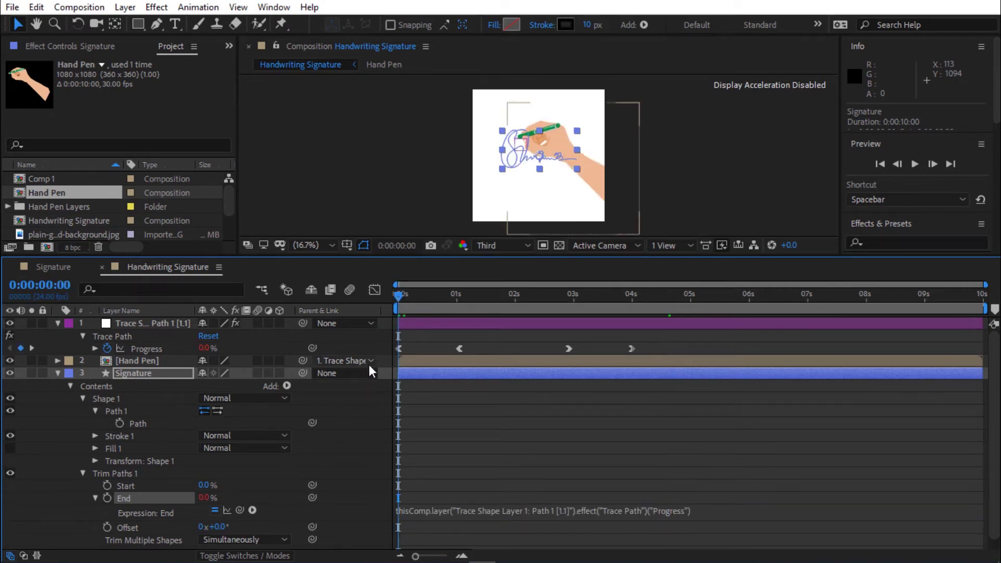
{"action": "key", "text": "space"}
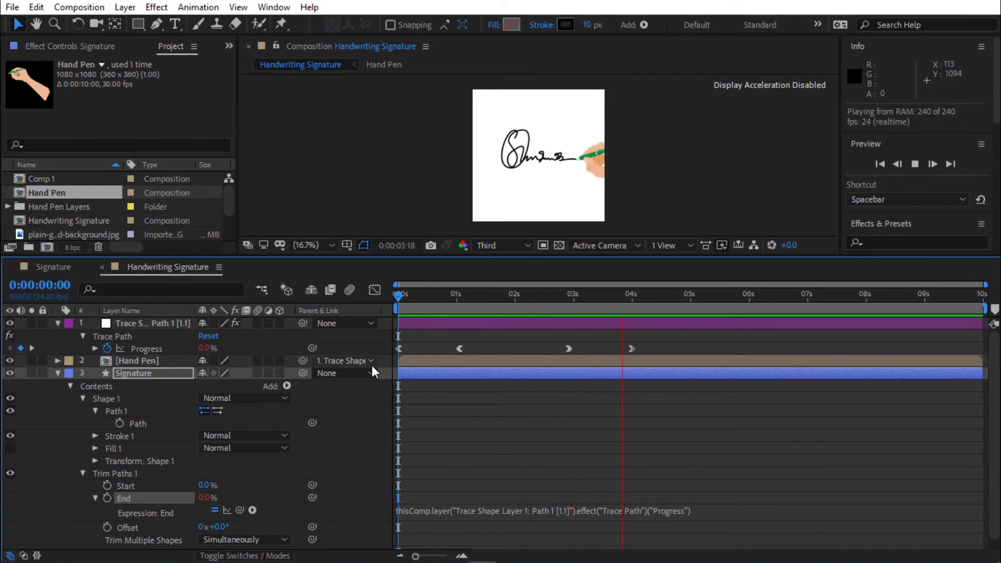
{"action": "key", "text": "space"}
Stretch the Progress keyframes so the writing finishes later, and preview from the start.
{"action": "mouse_move", "coordinate": [651, 338]}
{"action": "left_mouse_down"}
{"action": "mouse_move", "coordinate": [431, 352]}
{"action": "mouse_move", "coordinate": [423, 365]}
{"action": "left_mouse_up"}
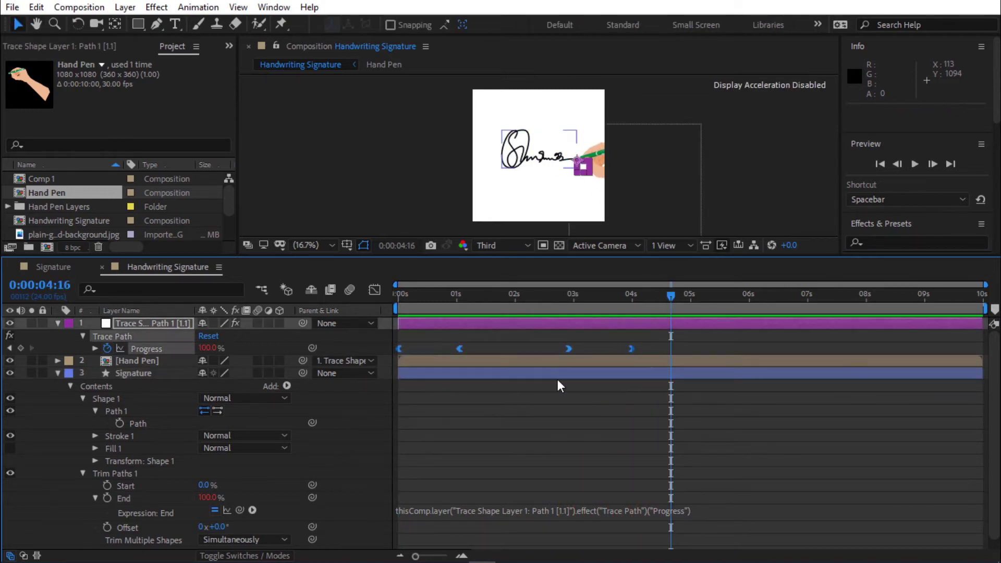
{"action": "left_click_drag", "start_coordinate": [630, 349], "coordinate": [655, 355]}
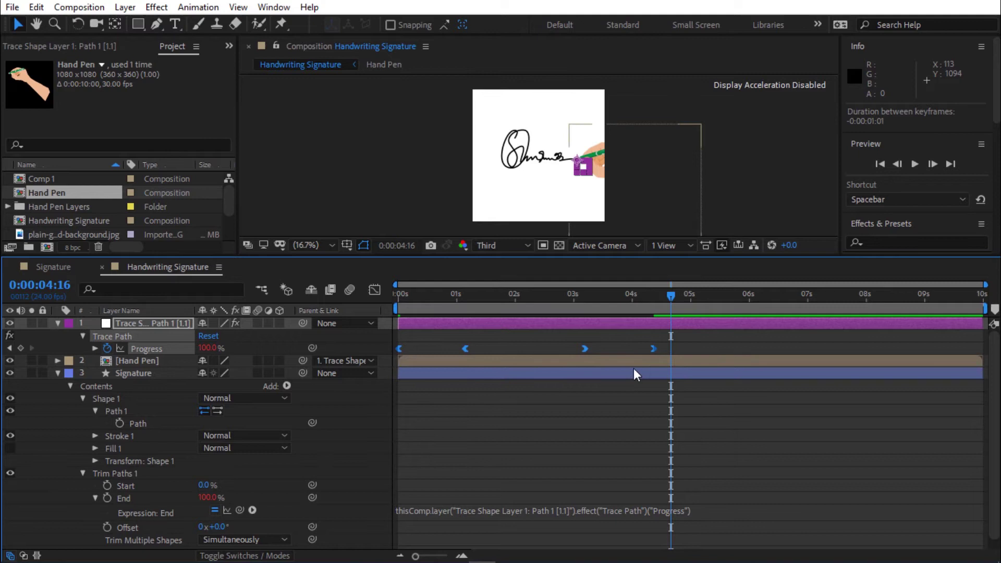
{"action": "key", "text": "Home"}
{"action": "left_click", "coordinate": [459, 380]}
{"action": "key", "text": "space"}
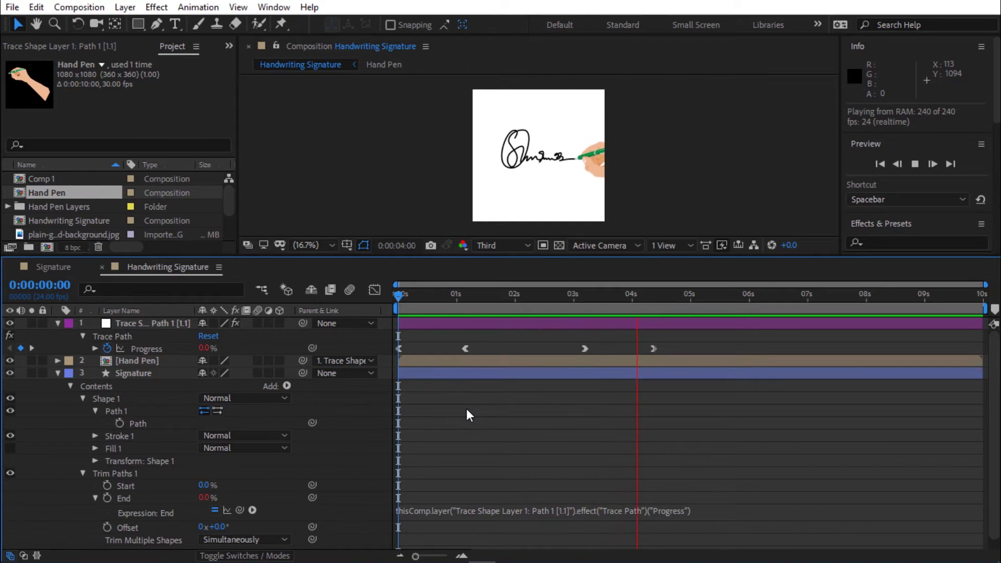
{"action": "key", "text": "space"}
Collapse the Signature and trace layers' properties and enlarge the composition viewer.
{"action": "left_click", "coordinate": [57, 372]}
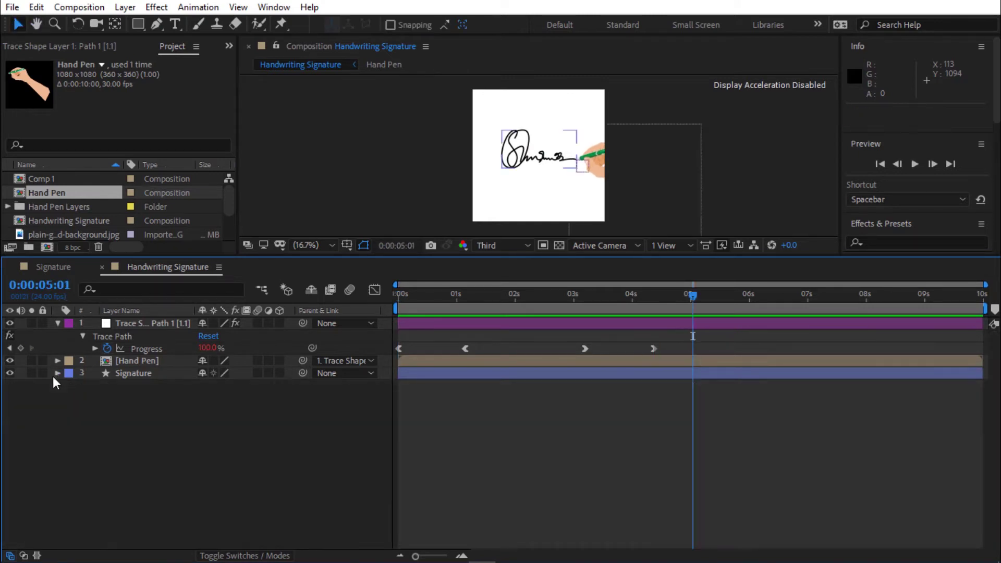
{"action": "left_click", "coordinate": [57, 323]}
{"action": "left_click_drag", "start_coordinate": [527, 253], "coordinate": [526, 395]}
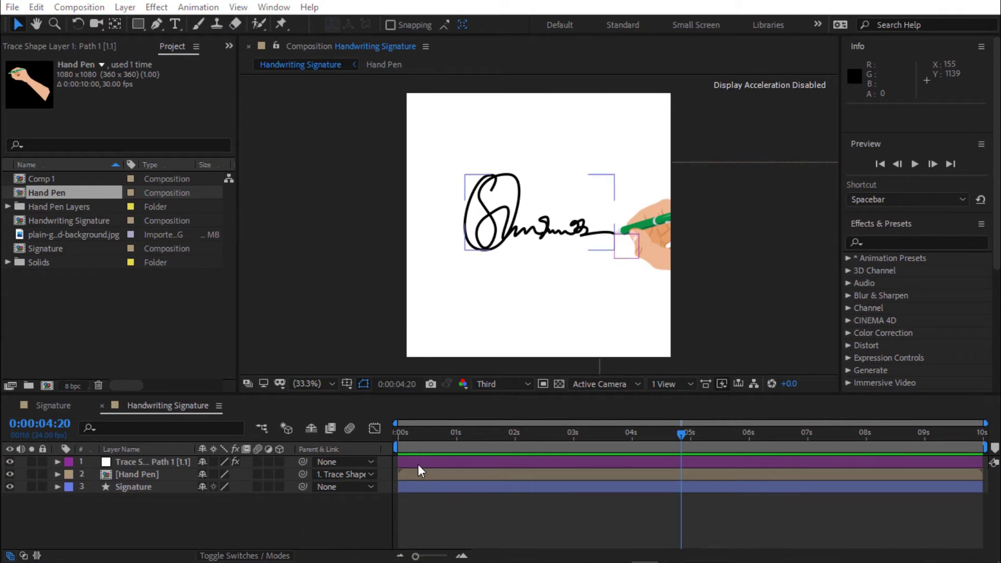
Slide all four trace Progress keyframes later so the first sits at 0:00:01:00.
{"action": "left_click", "coordinate": [432, 463]}
{"action": "key", "text": "u"}
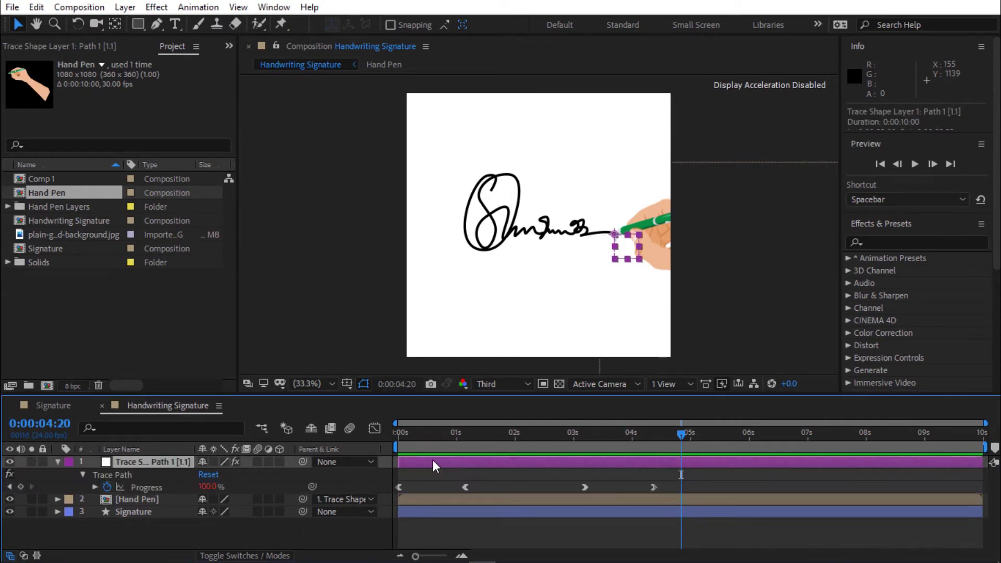
{"action": "left_click_drag", "start_coordinate": [693, 475], "coordinate": [372, 496]}
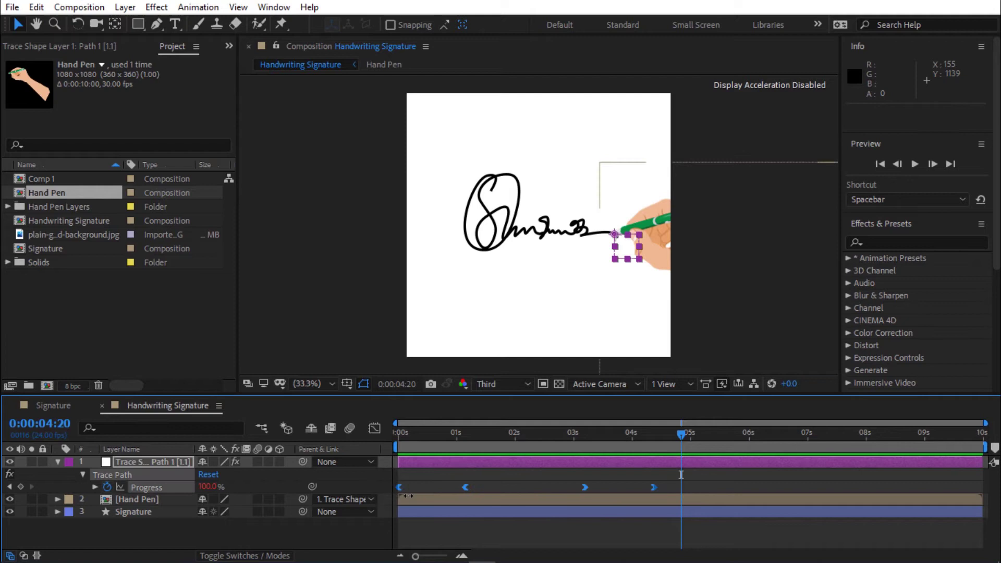
{"action": "left_click", "coordinate": [456, 433]}
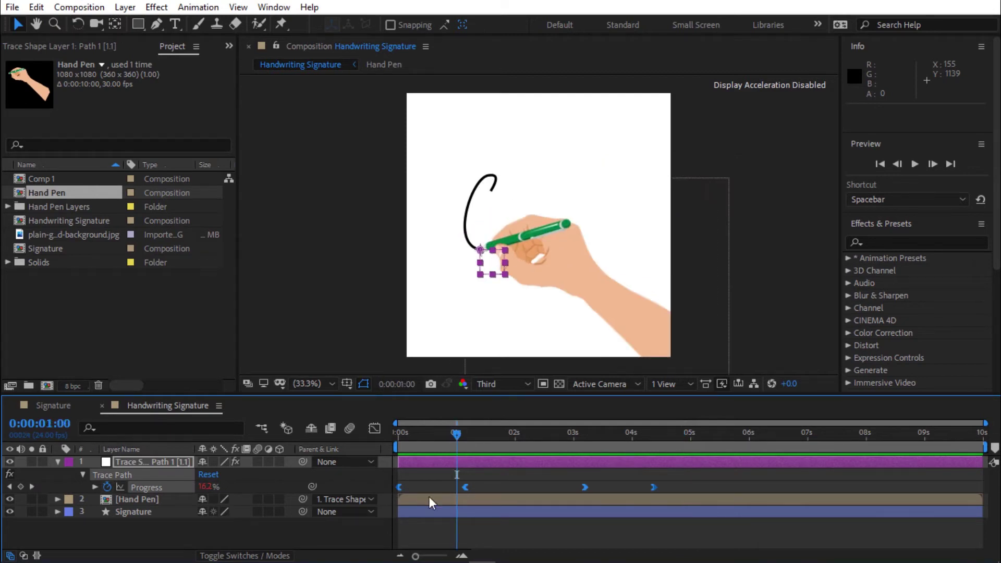
{"action": "left_click_drag", "start_coordinate": [399, 486], "coordinate": [458, 490]}
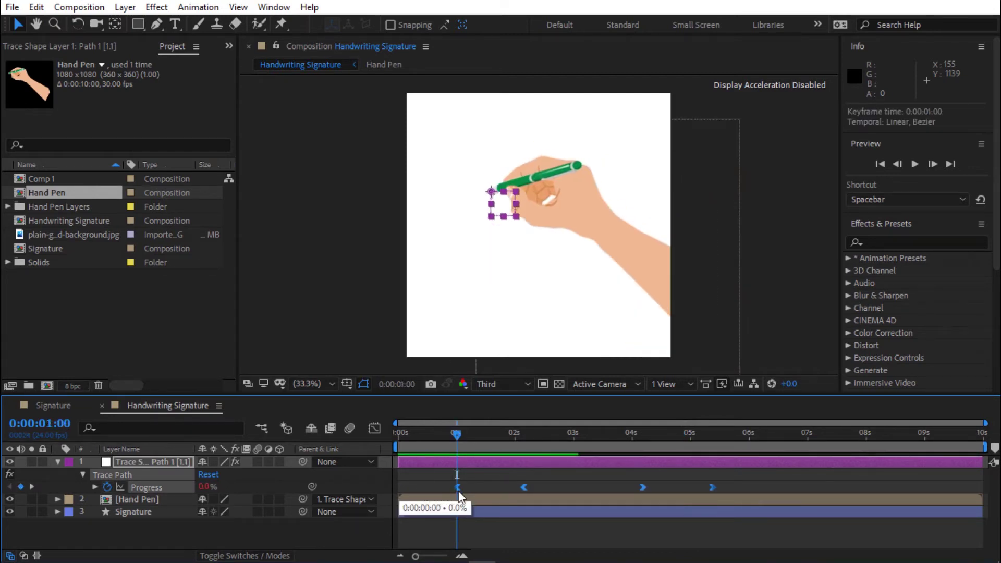
Keyframe the Hand Pen Position: off-canvas at 0 s, writing at 1 s and signature end, off-canvas afterward.
{"action": "left_click", "coordinate": [430, 499]}
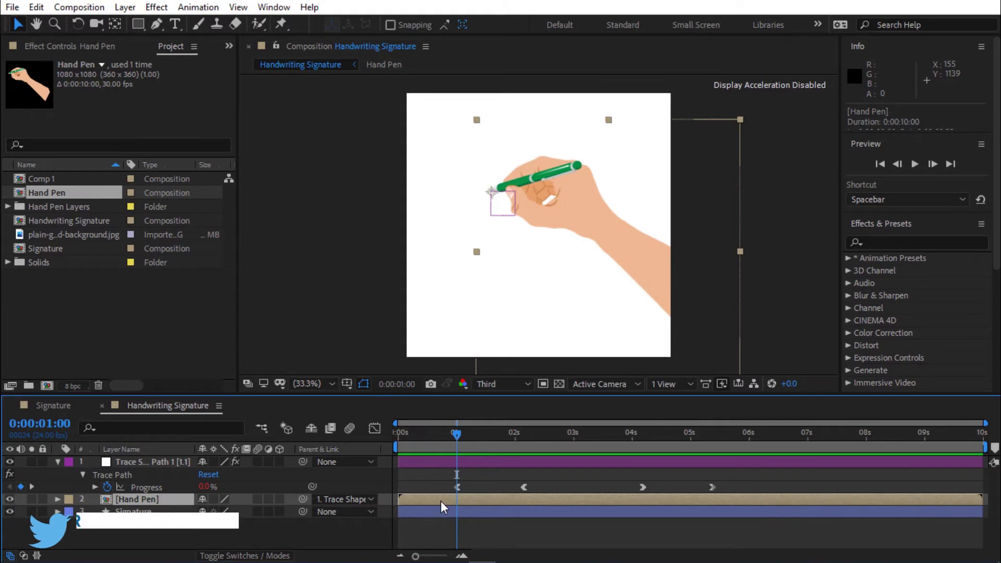
{"action": "key", "text": "p"}
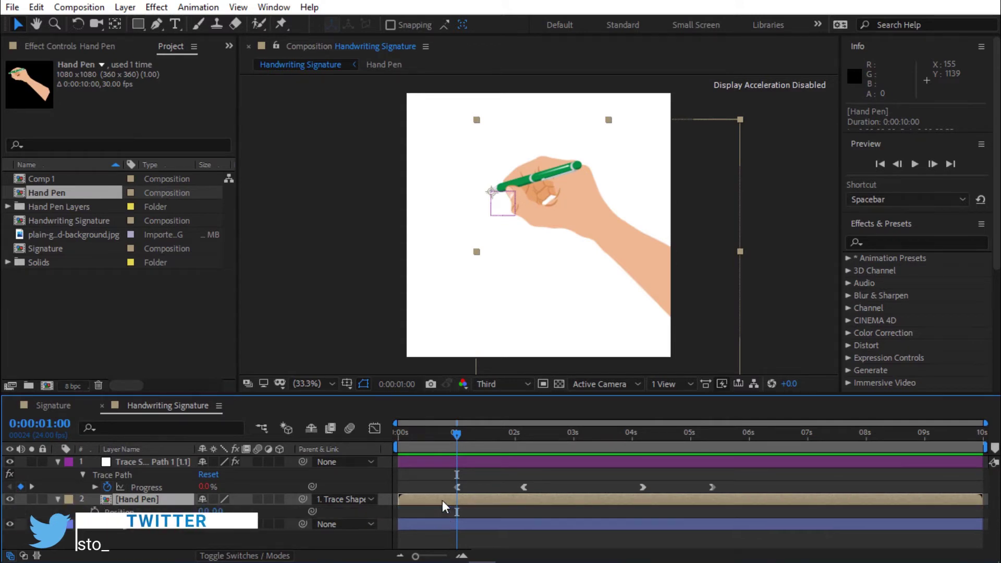
{"action": "key", "text": "alt+shift+p"}
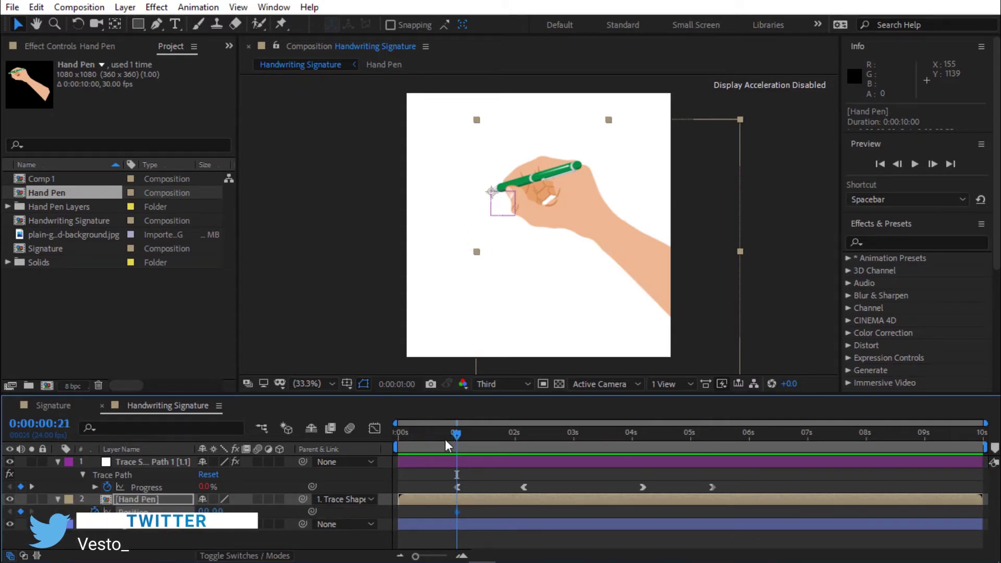
{"action": "left_click_drag", "start_coordinate": [557, 208], "coordinate": [743, 313]}
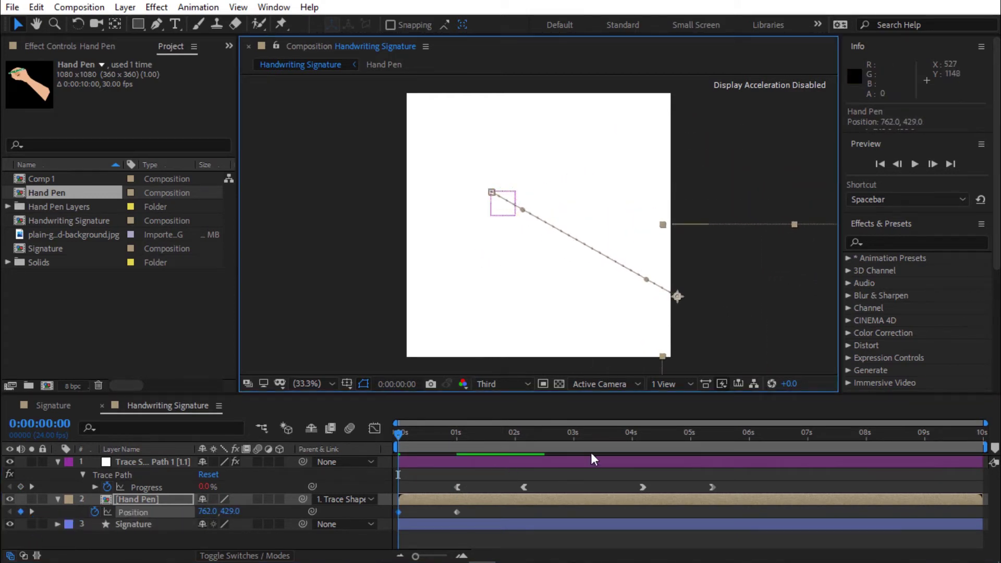
{"action": "mouse_move", "coordinate": [591, 452]}
{"action": "left_mouse_down"}
{"action": "mouse_move", "coordinate": [643, 452]}
{"action": "mouse_move", "coordinate": [633, 423]}
{"action": "mouse_move", "coordinate": [711, 462]}
{"action": "mouse_move", "coordinate": [712, 436]}
{"action": "left_mouse_up"}
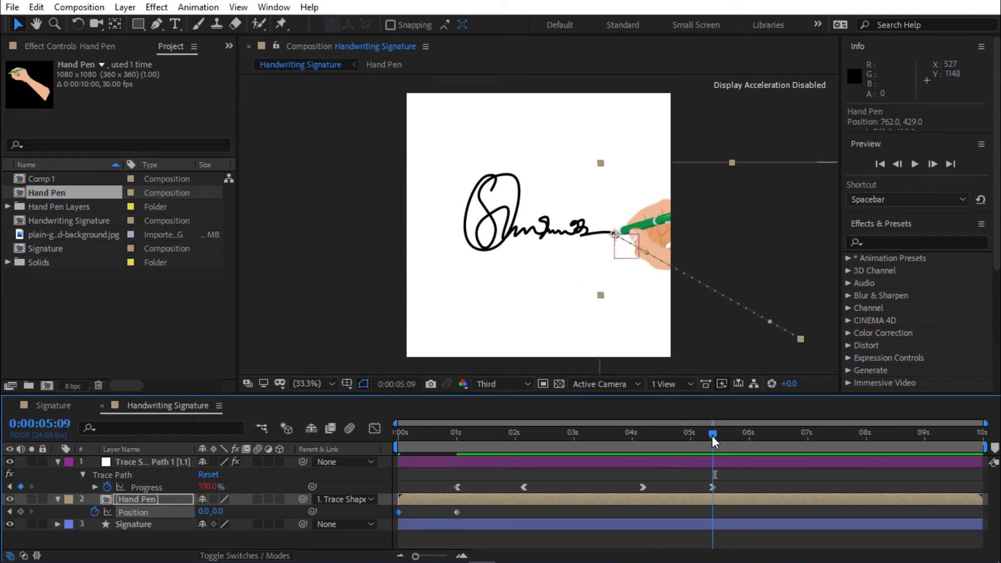
{"action": "left_click", "coordinate": [21, 512]}
{"action": "key", "text": "Page_Up"}
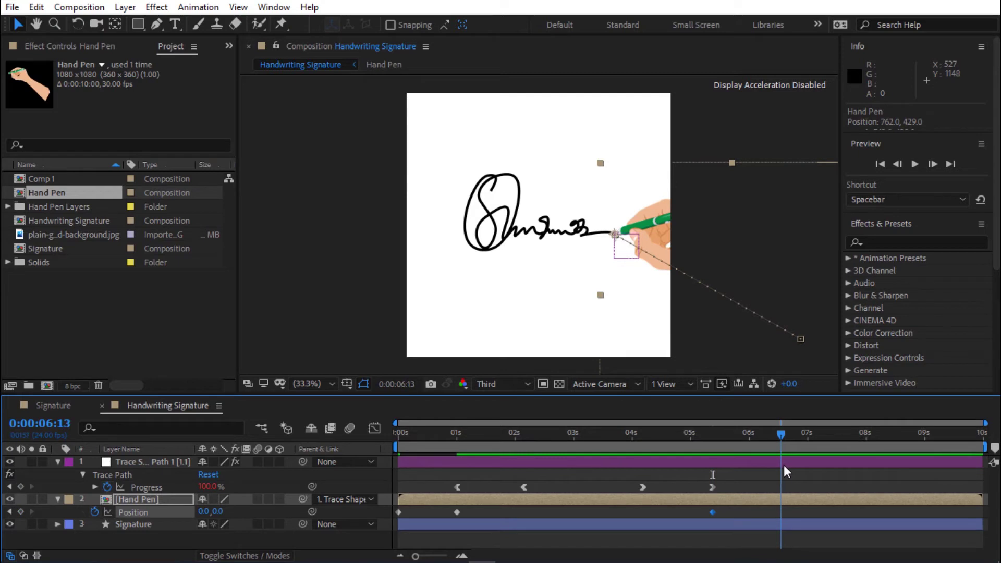
{"action": "left_click_drag", "start_coordinate": [655, 249], "coordinate": [785, 275]}
Apply Easy Ease to all four hand Position keyframes and preview from two seconds.
{"action": "left_click_drag", "start_coordinate": [803, 517], "coordinate": [324, 518]}
{"action": "right_click", "coordinate": [458, 511]}
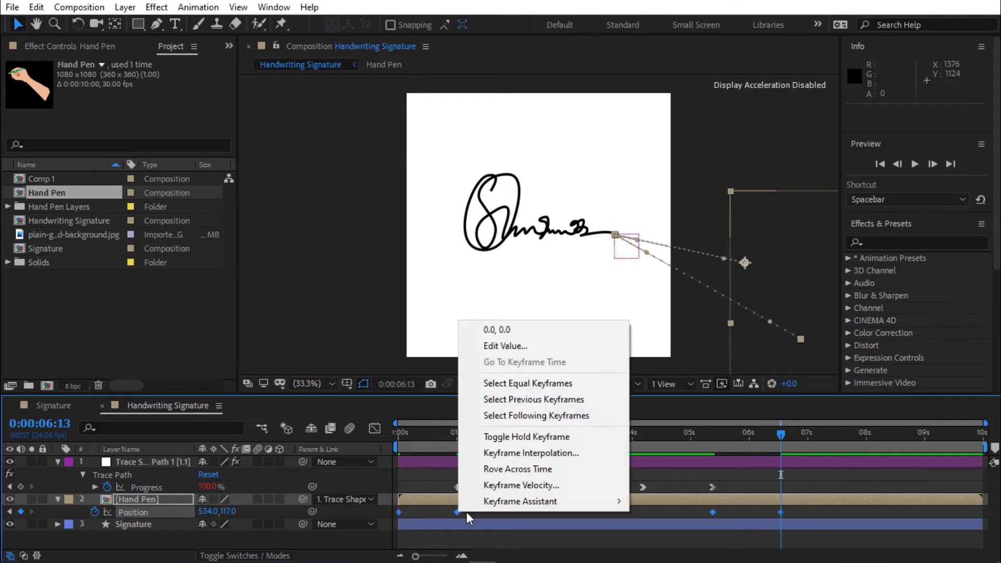
{"action": "mouse_move", "coordinate": [498, 501]}
{"action": "left_click", "coordinate": [707, 409]}
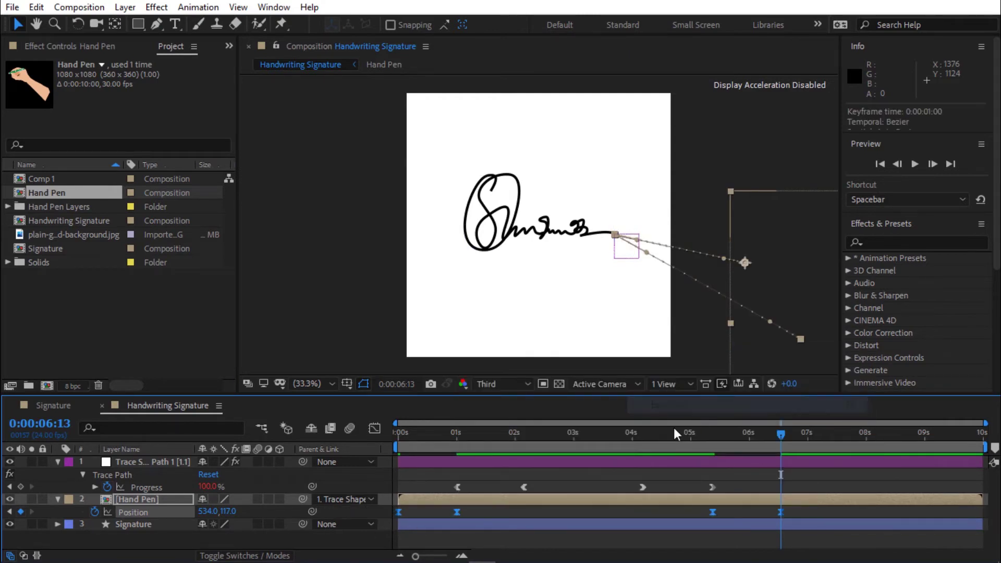
{"action": "left_click", "coordinate": [544, 509]}
{"action": "key", "text": "ctrl+z"}
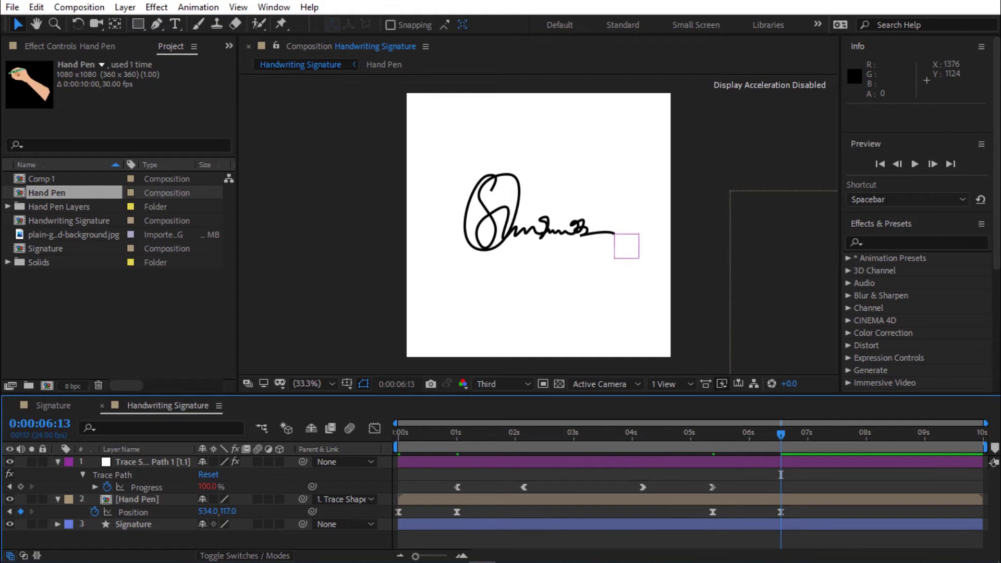
{"action": "key", "text": "ctrl+shift+z"}
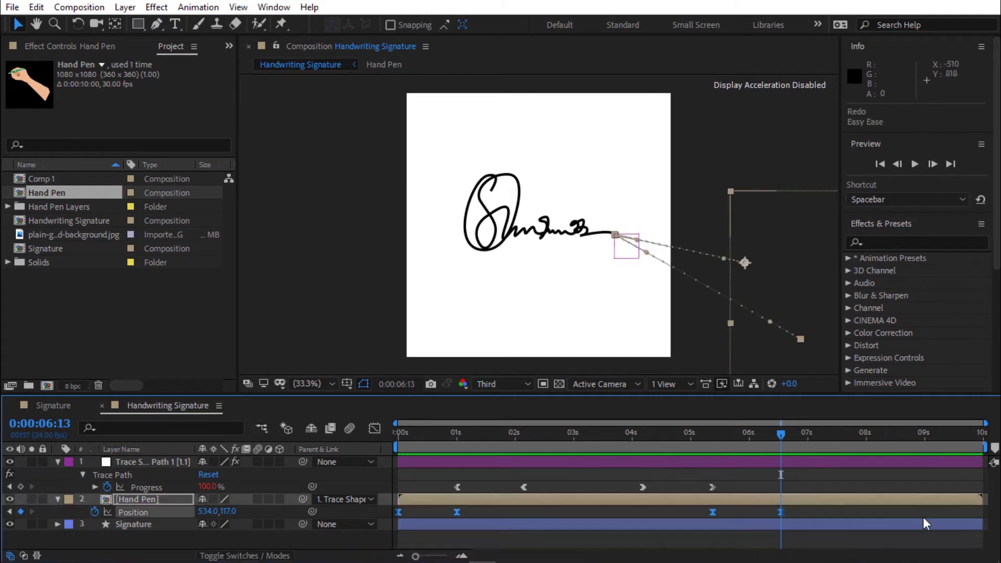
{"action": "left_click", "coordinate": [514, 435]}
{"action": "key", "text": "space"}
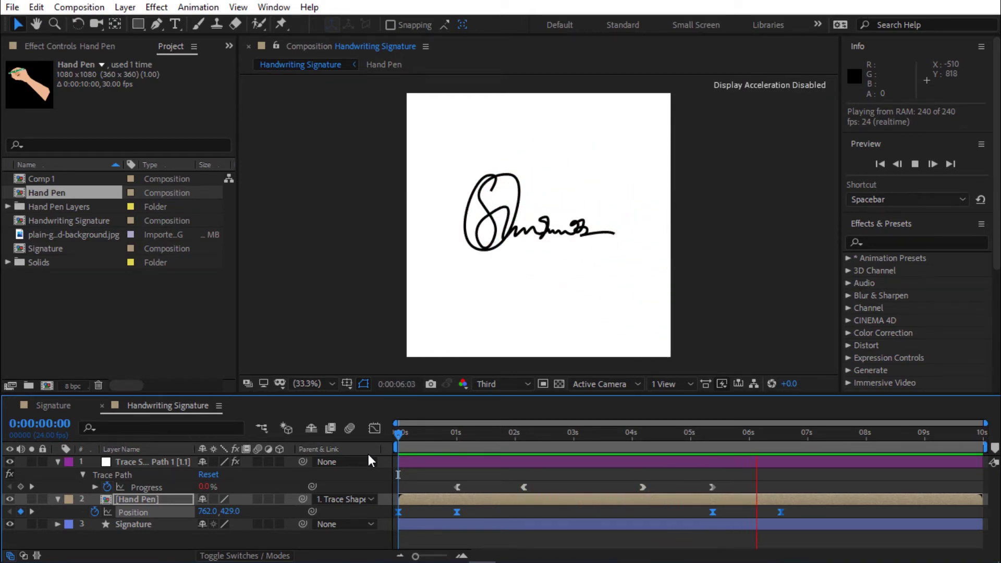
Shift the Progress keyframes a second later and move the hand's arrival keyframe to 2 s.
{"action": "key", "text": "space"}
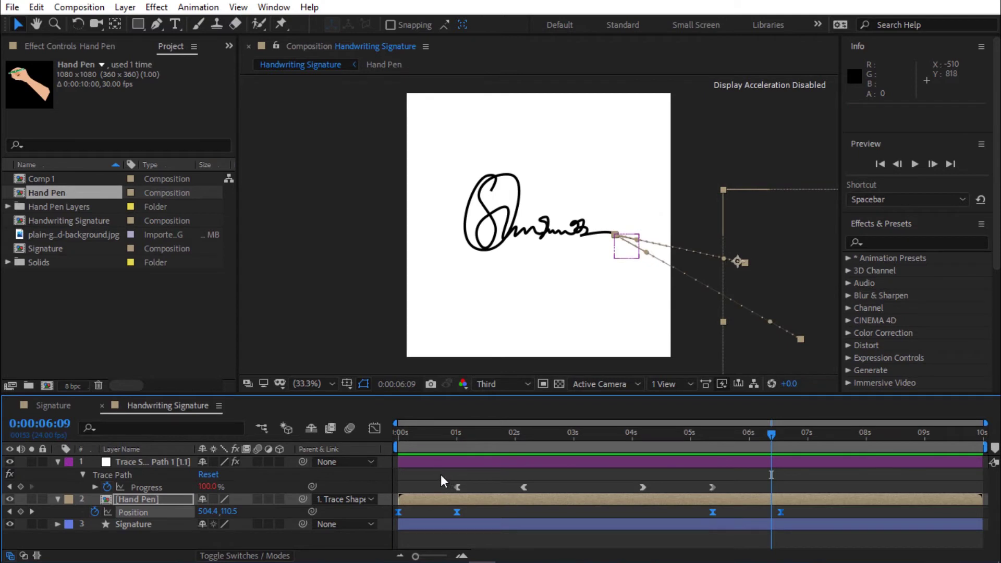
{"action": "left_click_drag", "start_coordinate": [441, 480], "coordinate": [517, 487]}
{"action": "left_click", "coordinate": [514, 438]}
{"action": "left_click_drag", "start_coordinate": [457, 512], "coordinate": [515, 512]}
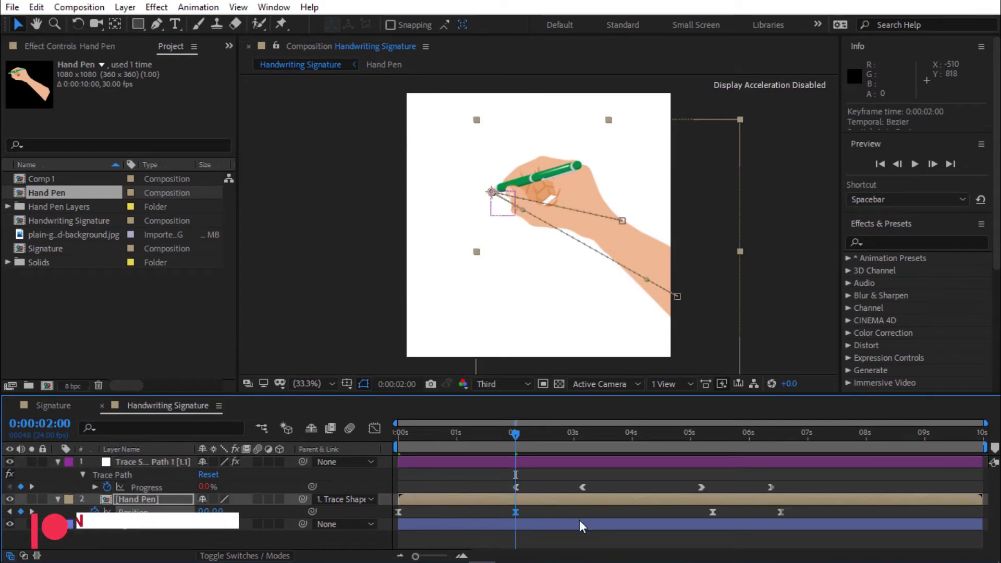
Move the hand's later Position keyframes a second later, pushing the exit to about 8 s.
{"action": "left_click_drag", "start_coordinate": [701, 506], "coordinate": [787, 518]}
{"action": "left_click", "coordinate": [771, 449]}
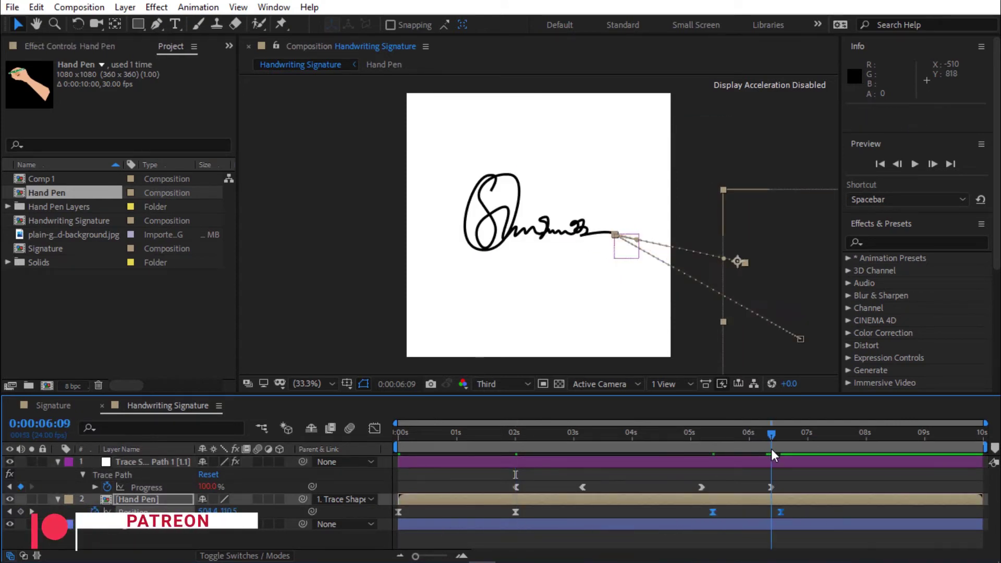
{"action": "left_click_drag", "start_coordinate": [711, 516], "coordinate": [767, 521]}
{"action": "left_click", "coordinate": [699, 518]}
{"action": "left_click_drag", "start_coordinate": [837, 512], "coordinate": [886, 512]}
{"action": "left_click_drag", "start_coordinate": [903, 513], "coordinate": [386, 548]}
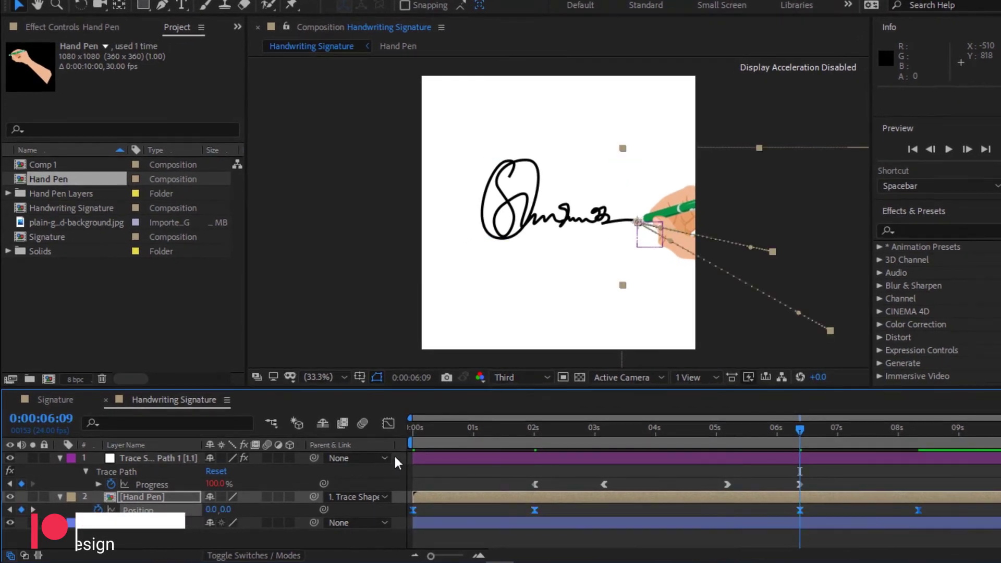
Give the hand's arrival and exit Position keyframes 100% influence speed spikes, then preview from the start.
{"action": "left_click", "coordinate": [387, 424]}
{"action": "left_click_drag", "start_coordinate": [454, 490], "coordinate": [412, 528]}
{"action": "left_click_drag", "start_coordinate": [515, 524], "coordinate": [428, 521]}
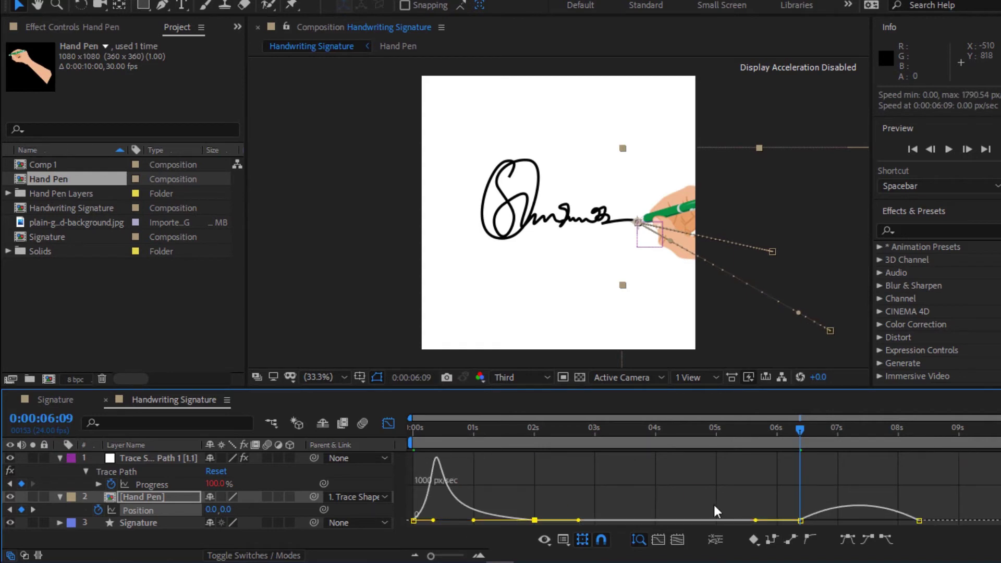
{"action": "mouse_move", "coordinate": [766, 495]}
{"action": "left_mouse_down"}
{"action": "mouse_move", "coordinate": [837, 529]}
{"action": "mouse_move", "coordinate": [859, 521]}
{"action": "left_mouse_up"}
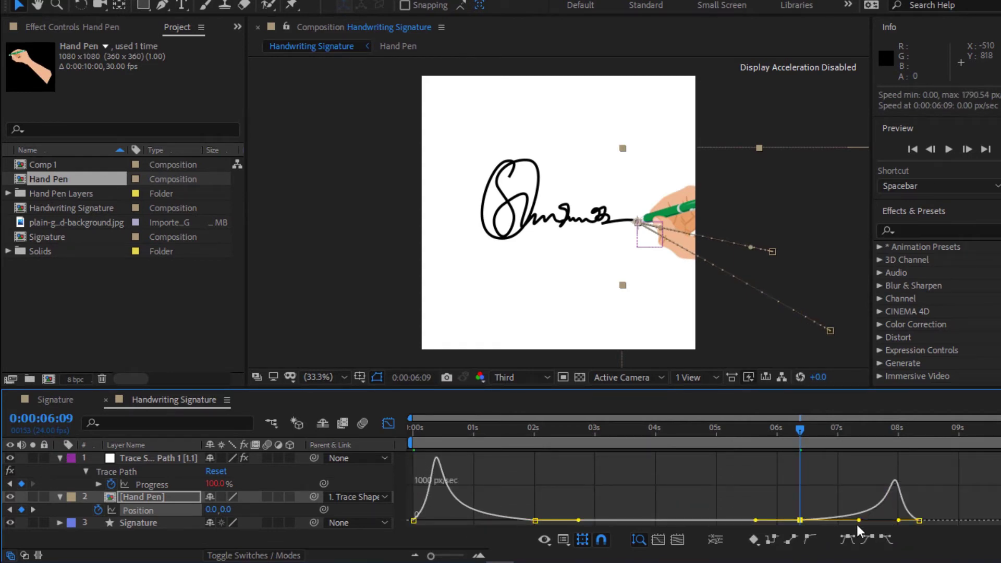
{"action": "key", "text": "Home"}
{"action": "key", "text": "space"}
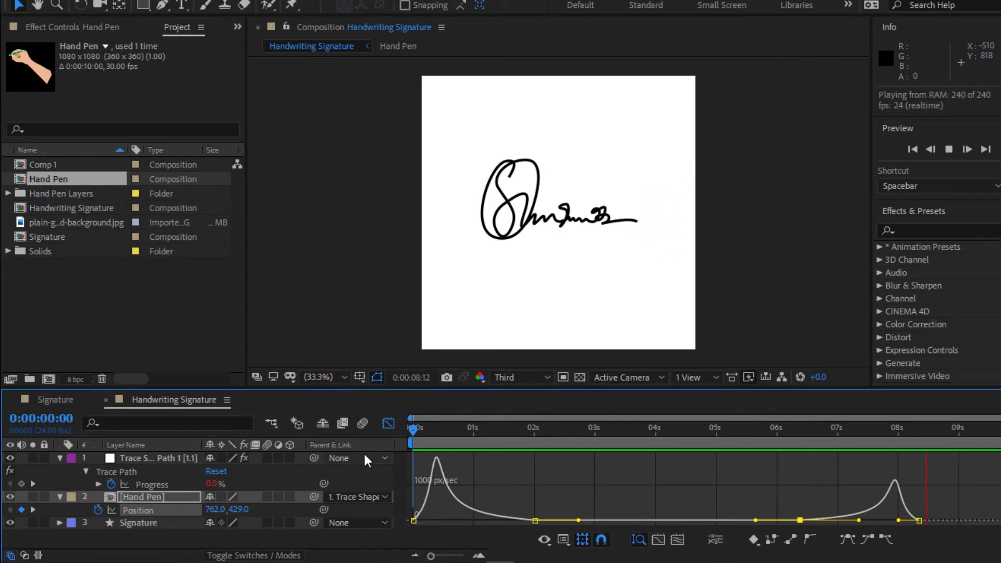
{"action": "key", "text": "space"}
Add a Hand Pen Rotation keyframe at two seconds and move it to 2:06.
{"action": "left_click", "coordinate": [388, 423]}
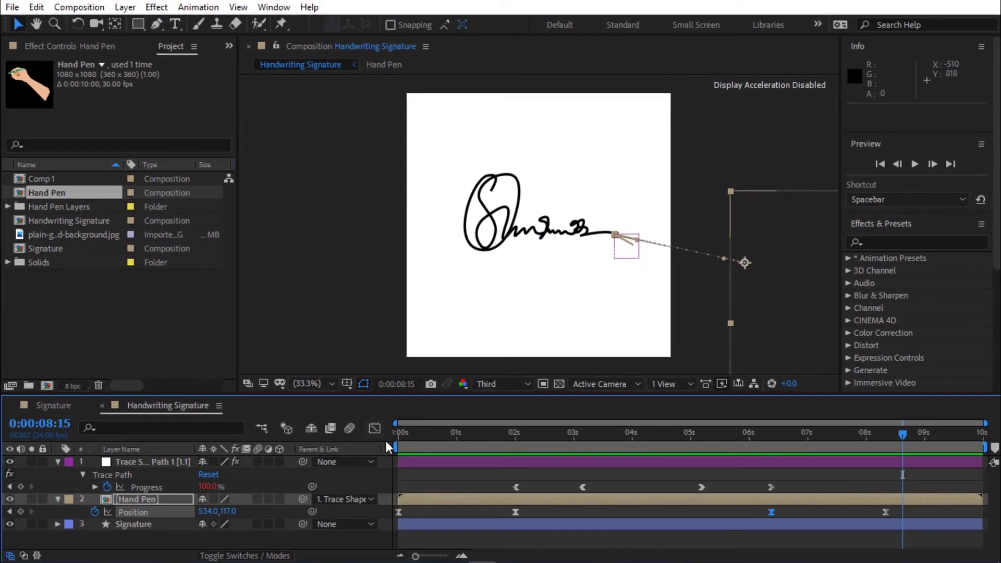
{"action": "left_click", "coordinate": [461, 439]}
{"action": "key", "text": "k"}
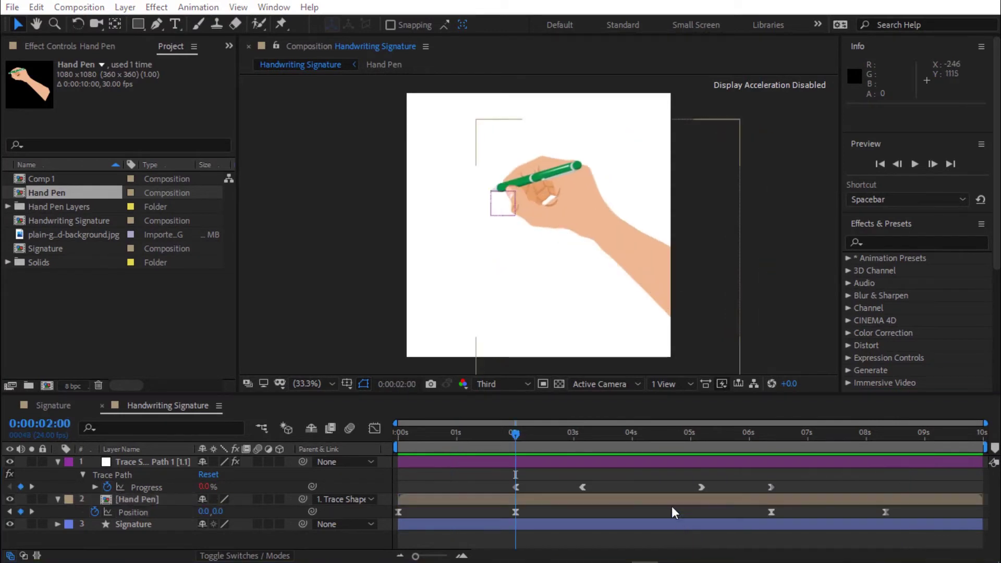
{"action": "left_click", "coordinate": [671, 511]}
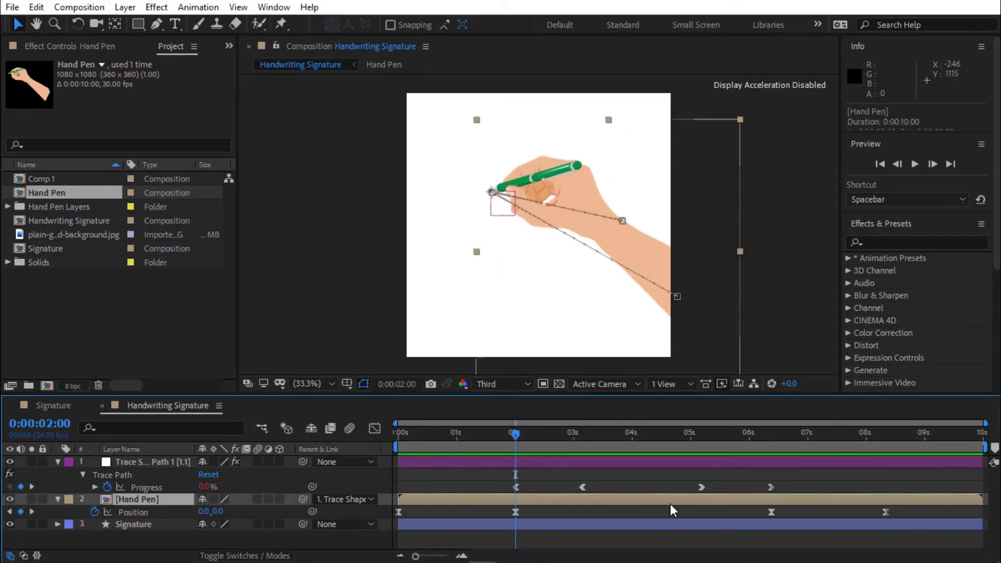
{"action": "key", "text": "shift+r"}
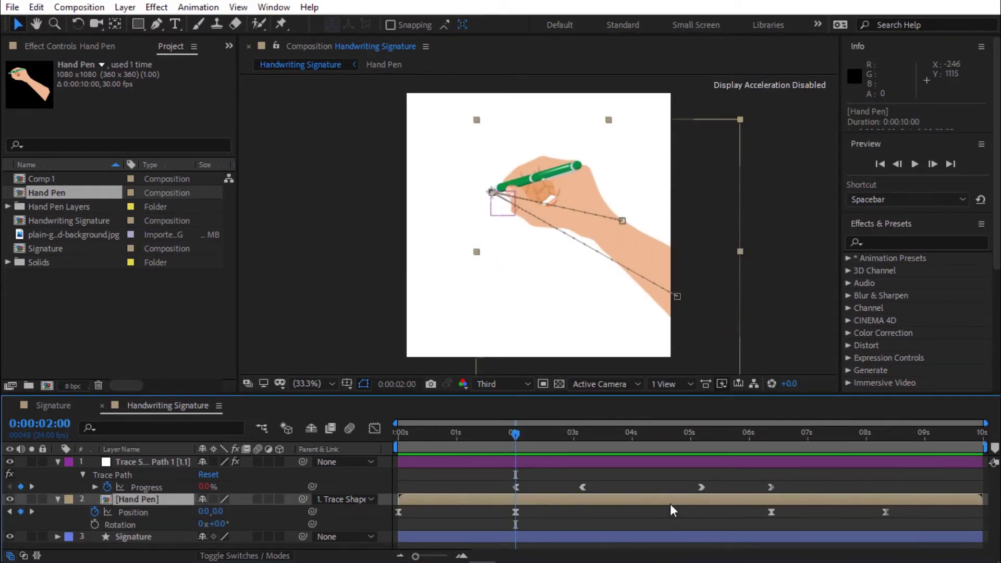
{"action": "left_click", "coordinate": [94, 524]}
{"action": "key", "text": "Home"}
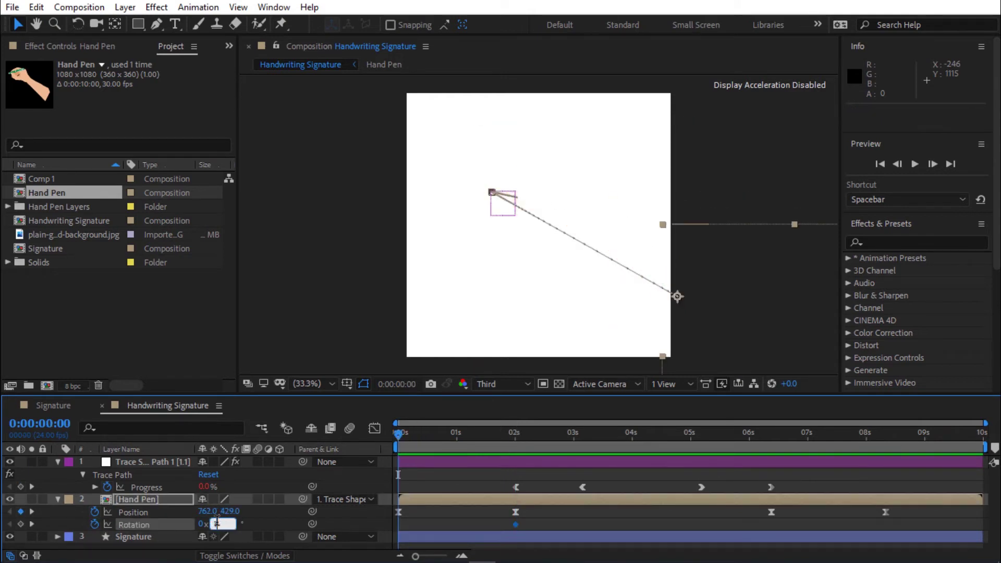
{"action": "left_click_drag", "start_coordinate": [516, 524], "coordinate": [524, 528]}
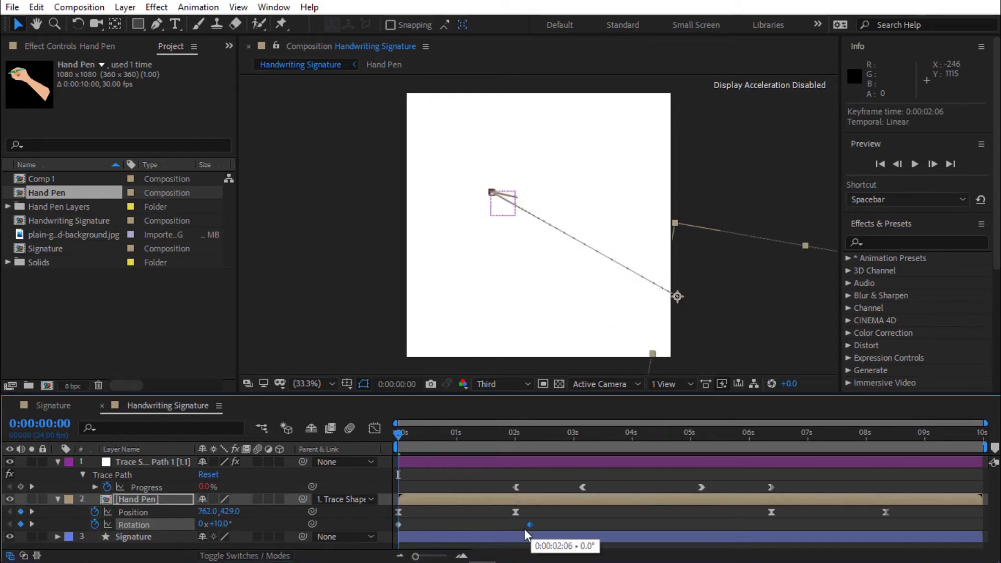
Move a Rotation keyframe to 6:06 and set Rotation to 10° at 08:08.
{"action": "left_click_drag", "start_coordinate": [689, 442], "coordinate": [772, 469]}
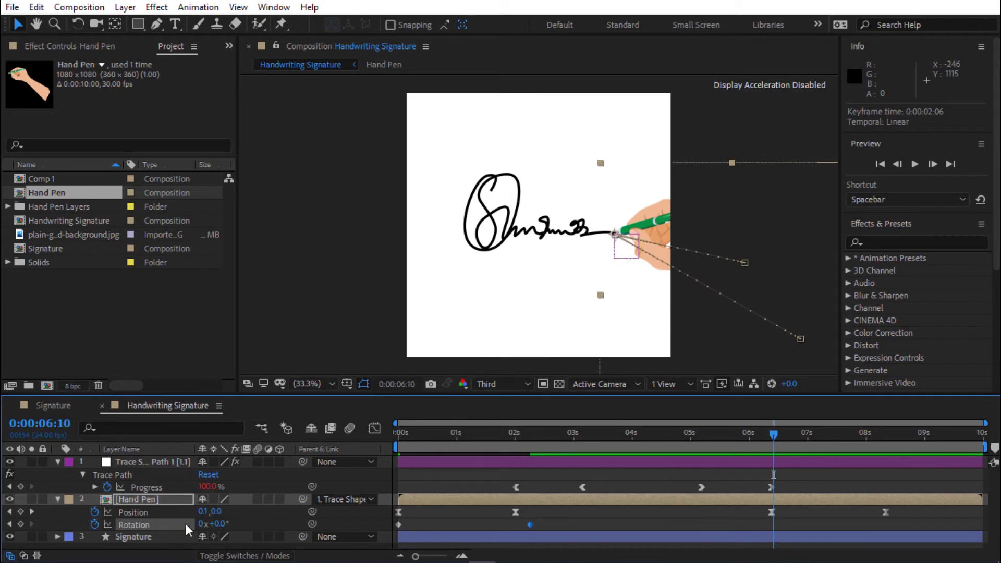
{"action": "left_click_drag", "start_coordinate": [768, 529], "coordinate": [761, 525]}
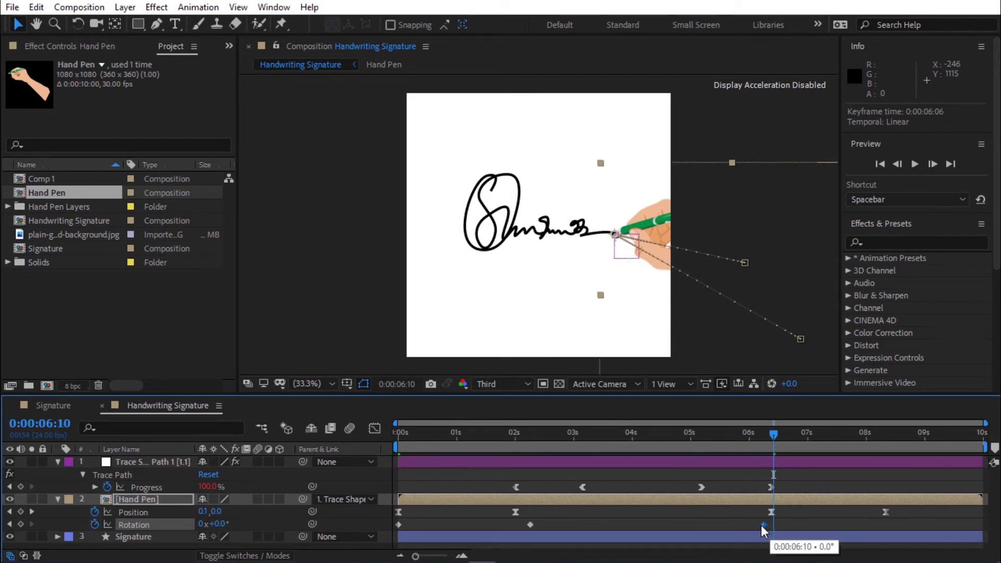
{"action": "left_click_drag", "start_coordinate": [889, 438], "coordinate": [887, 470]}
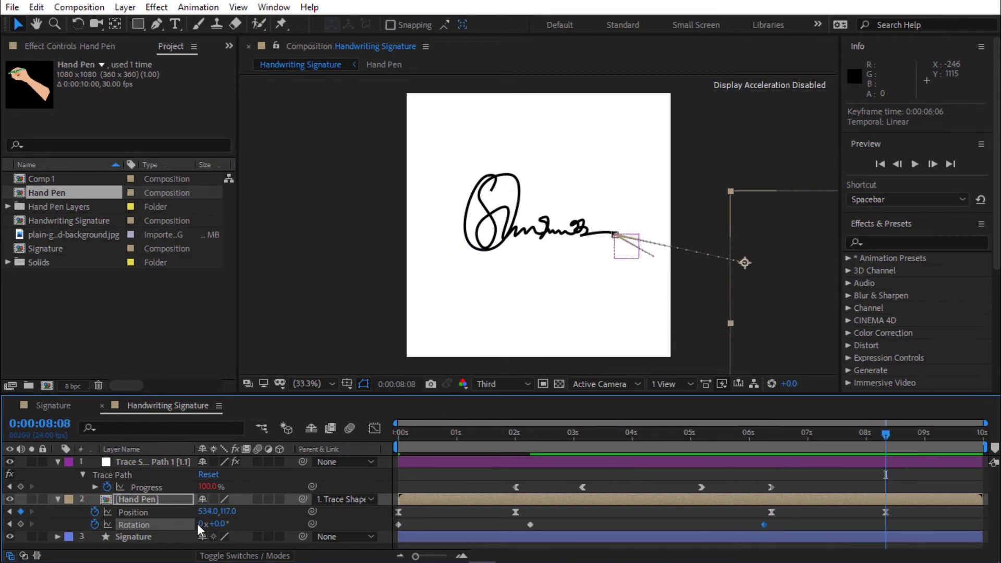
{"action": "type", "text": "10"}
{"action": "key", "text": "Return"}
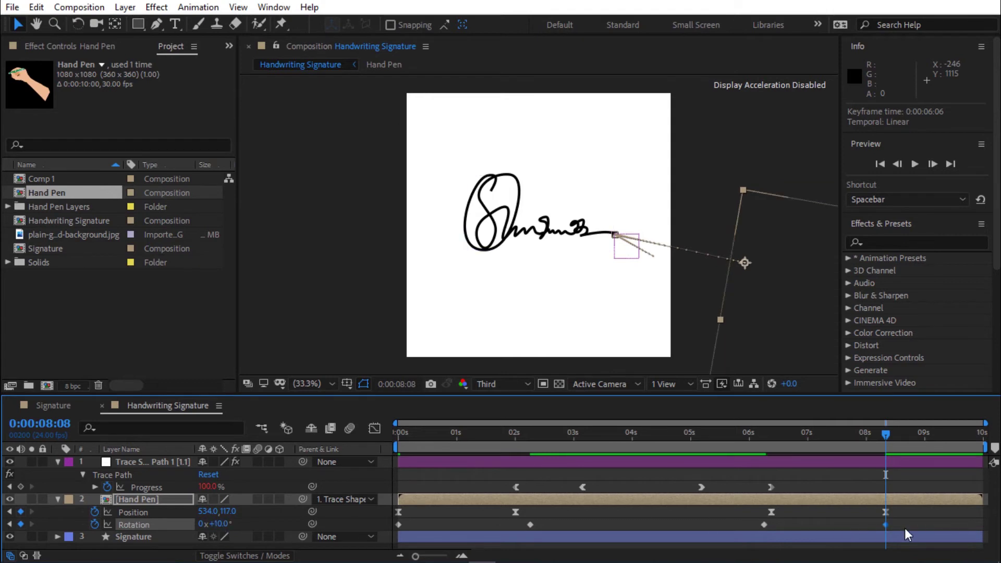
Apply Easy Ease to all four Rotation keyframes.
{"action": "left_click_drag", "start_coordinate": [905, 527], "coordinate": [374, 517]}
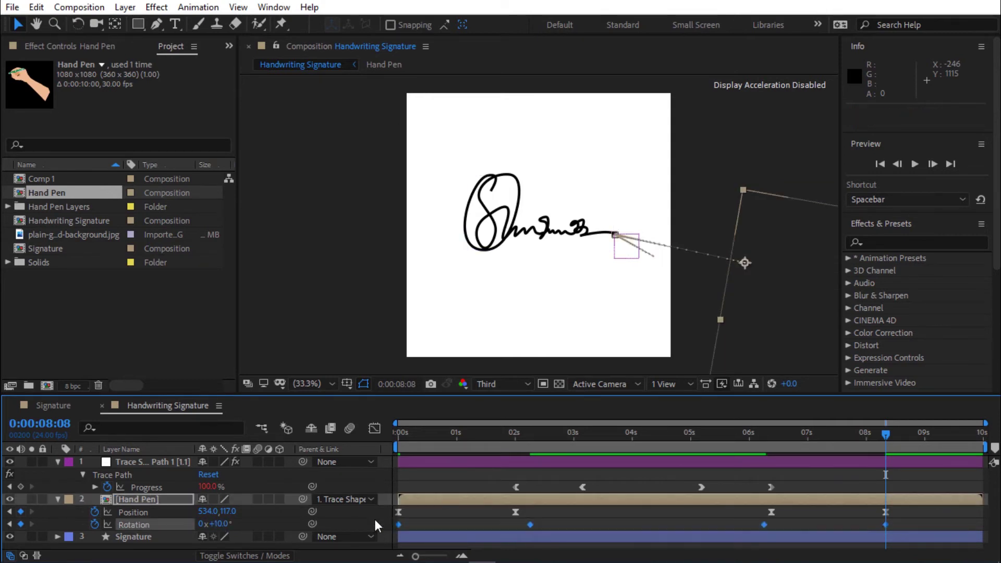
{"action": "right_click", "coordinate": [399, 525]}
{"action": "mouse_move", "coordinate": [547, 514]}
{"action": "left_click", "coordinate": [633, 401]}
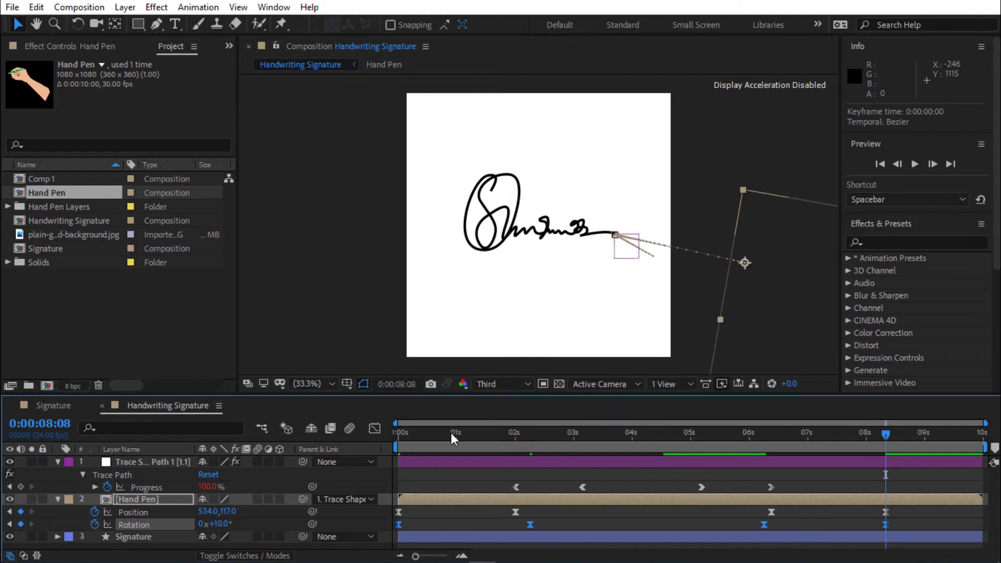
Preview the animation from the start, then collapse the Hand Pen and Trace Shape layers.
{"action": "key", "text": "Home"}
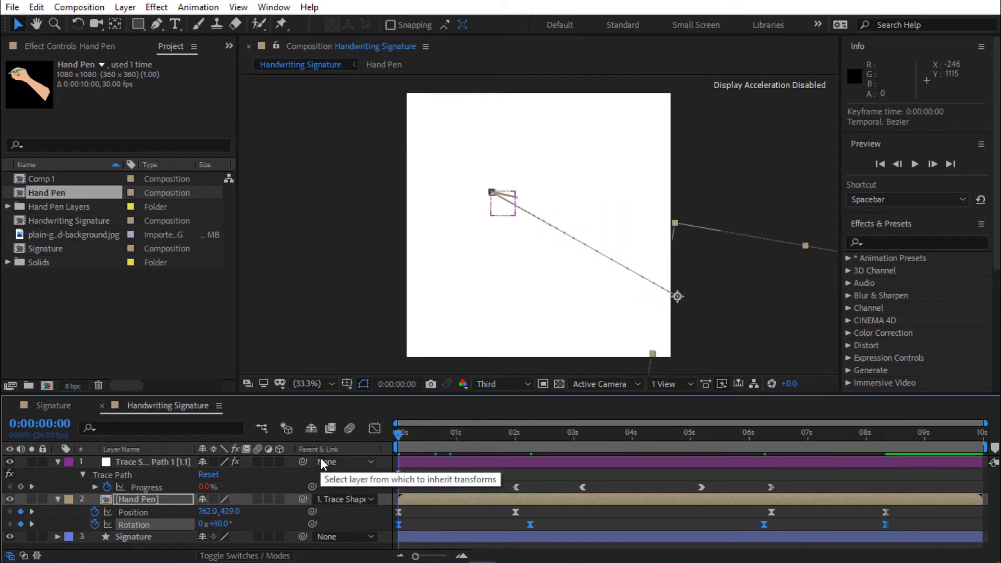
{"action": "key", "text": "space"}
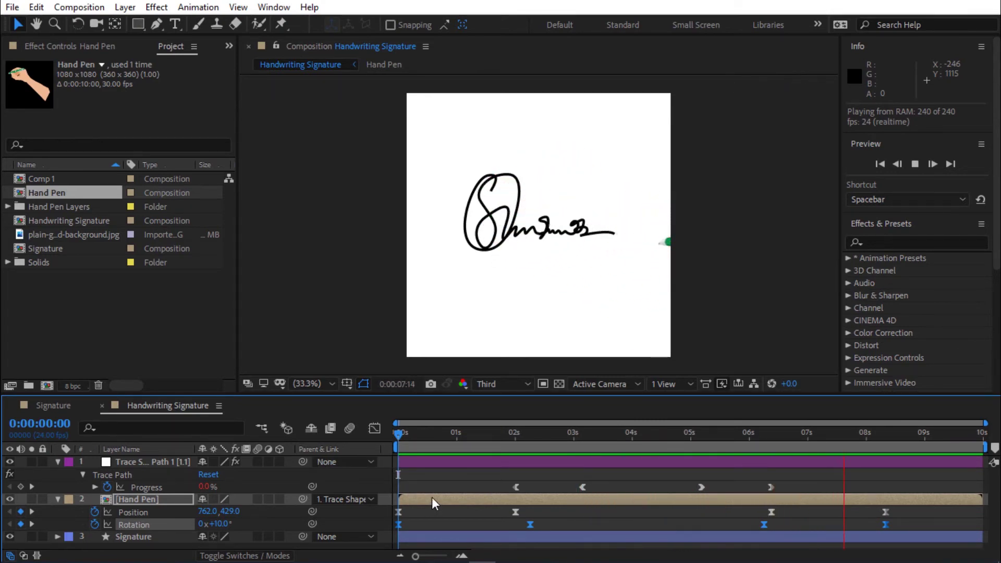
{"action": "key", "text": "space"}
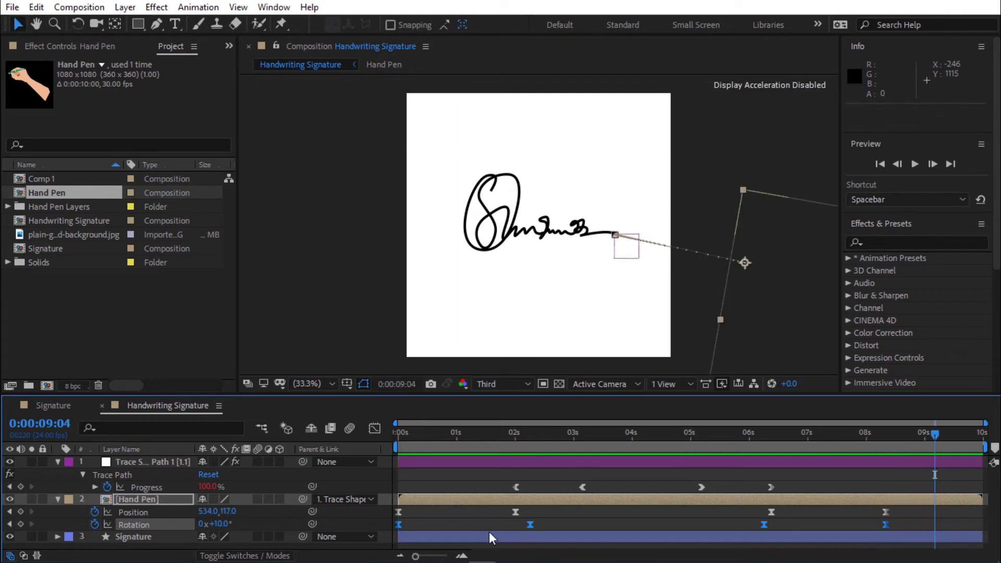
{"action": "left_click", "coordinate": [483, 526]}
{"action": "left_click", "coordinate": [58, 499]}
{"action": "left_click", "coordinate": [59, 461]}
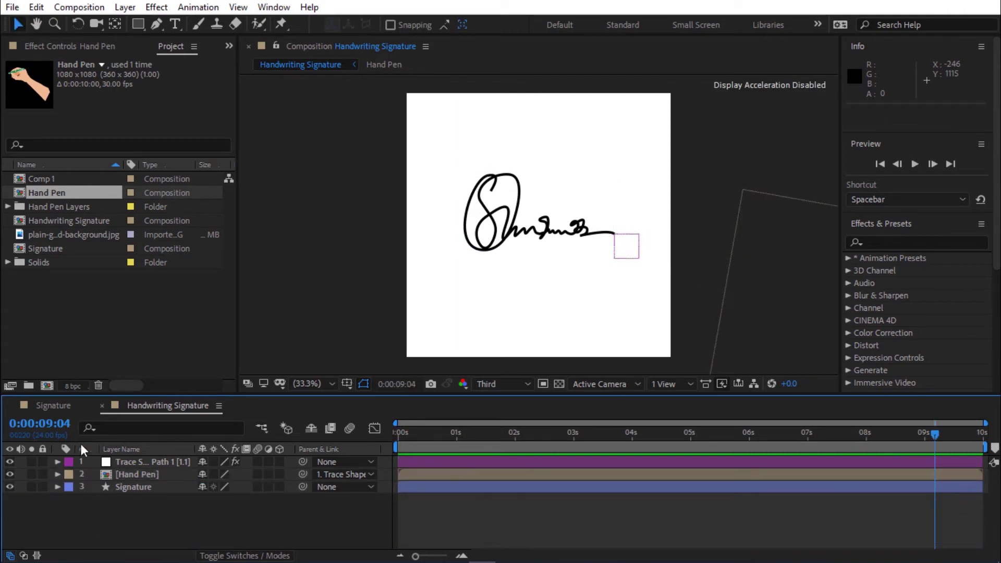
Add plain-gray-paper-textured-background.jpg to the timeline beneath the signature and reveal its Scale.
{"action": "left_click", "coordinate": [81, 233]}
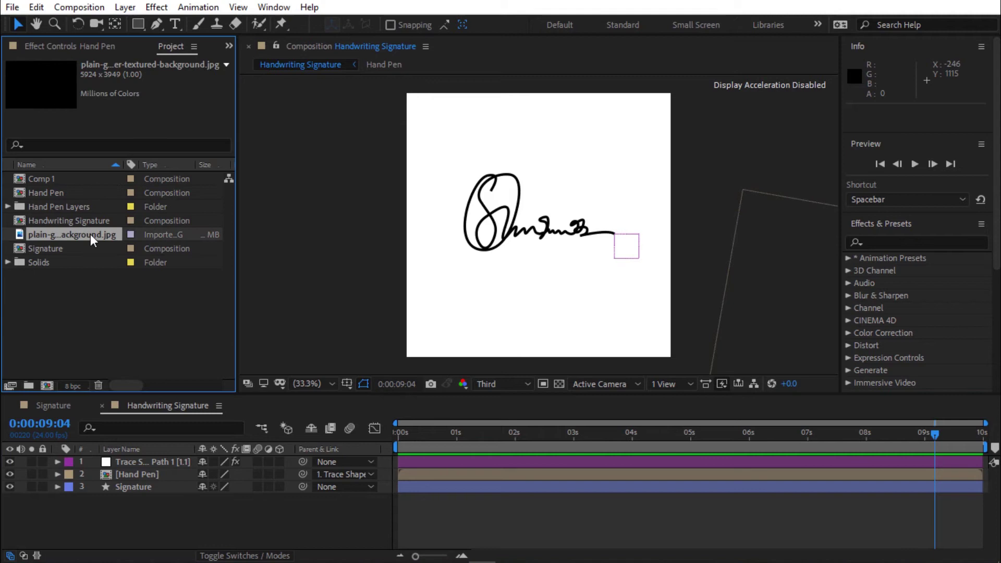
{"action": "left_click_drag", "start_coordinate": [89, 234], "coordinate": [172, 504]}
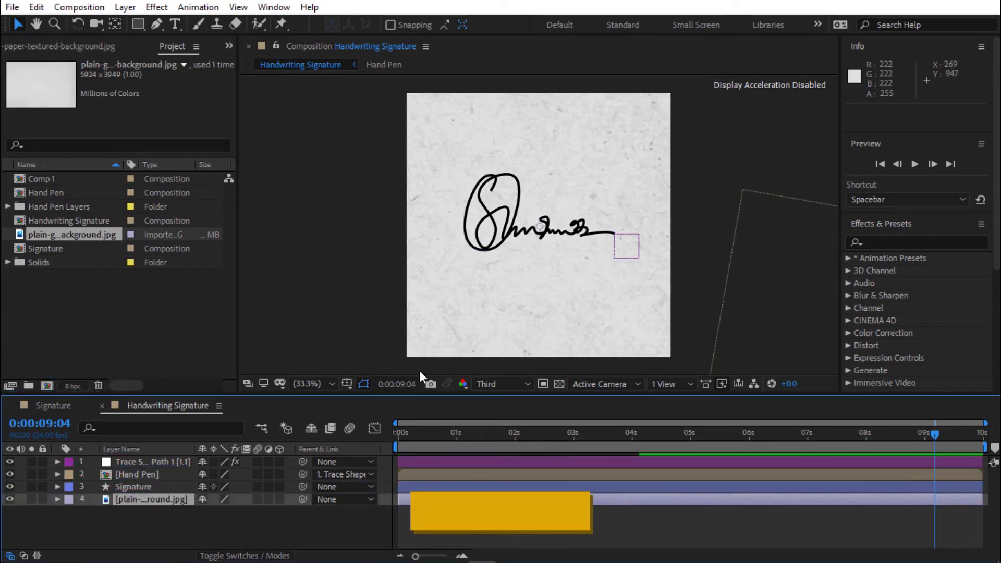
{"action": "key", "text": "s"}
{"action": "key", "text": "comma"}
{"action": "key", "text": "comma"}
{"action": "key", "text": "comma"}
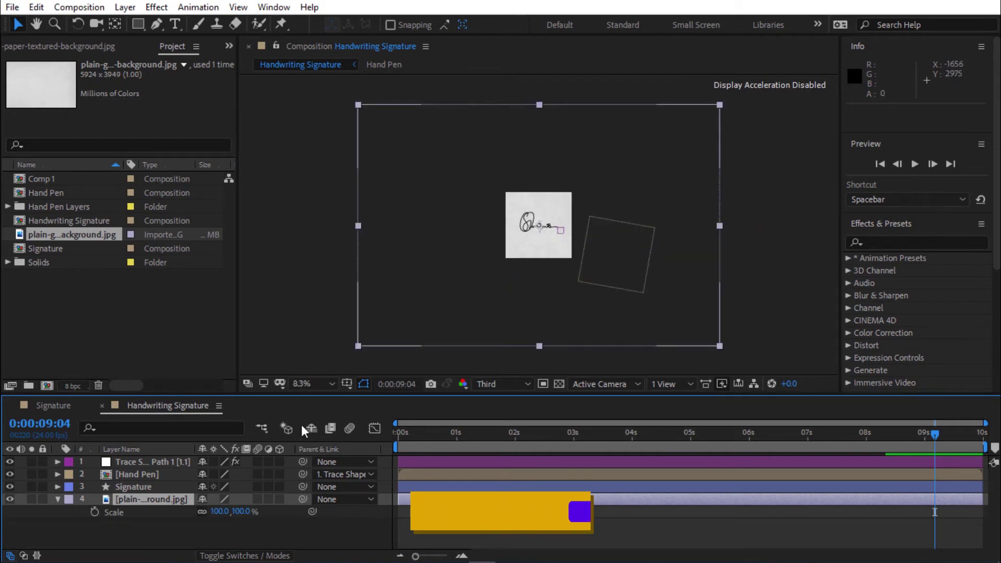
Set the paper background's Scale to 30%, after trying 23% and 26%.
{"action": "left_click", "coordinate": [236, 512]}
{"action": "type", "text": "23"}
{"action": "key", "text": "Return"}
{"action": "type", "text": "26"}
{"action": "key", "text": "Return"}
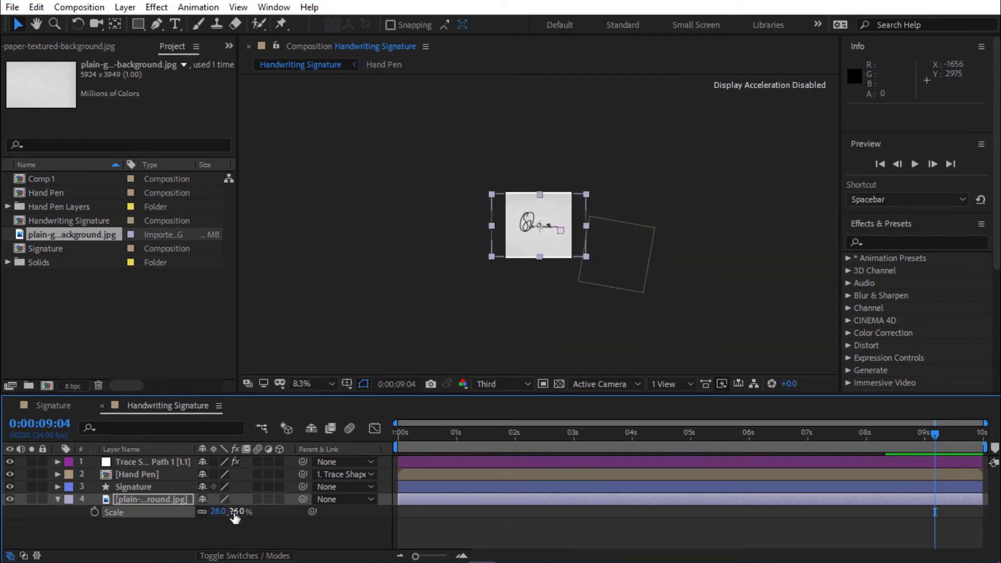
{"action": "type", "text": "30"}
{"action": "key", "text": "Return"}
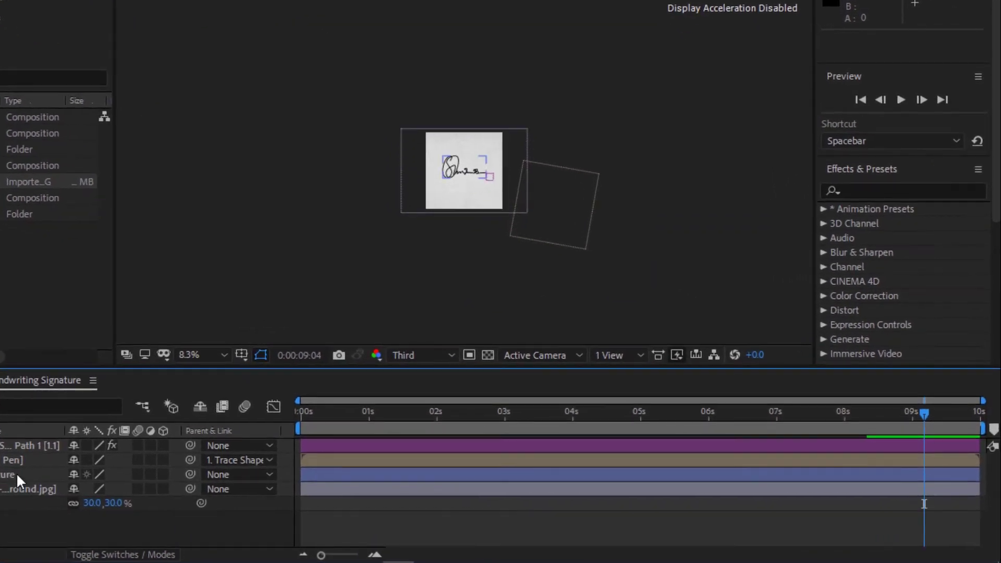
Find Set Matte in Effects & Presets and apply it to the Signature layer.
{"action": "left_click", "coordinate": [149, 487]}
{"action": "left_click", "coordinate": [880, 190]}
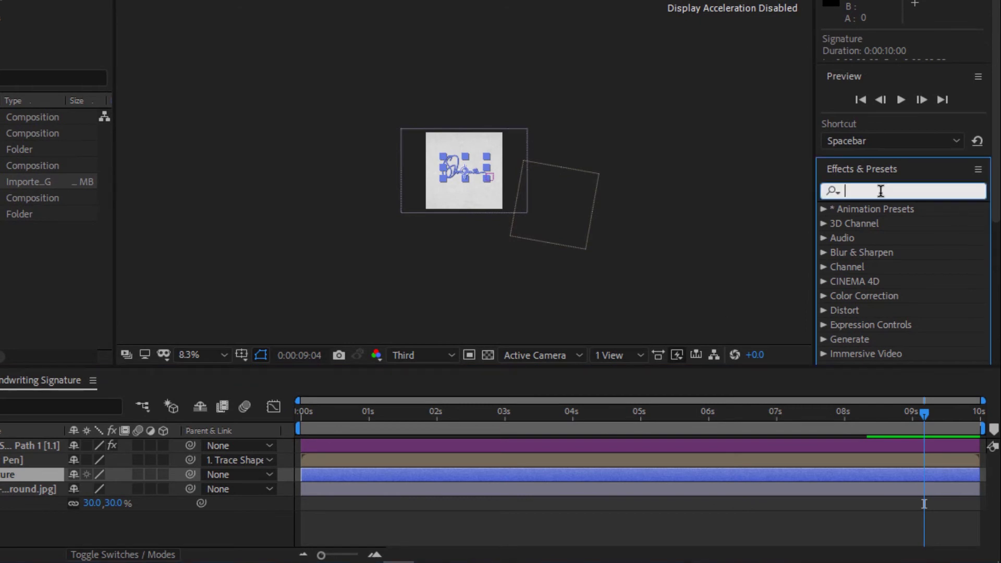
{"action": "left_click", "coordinate": [267, 8]}
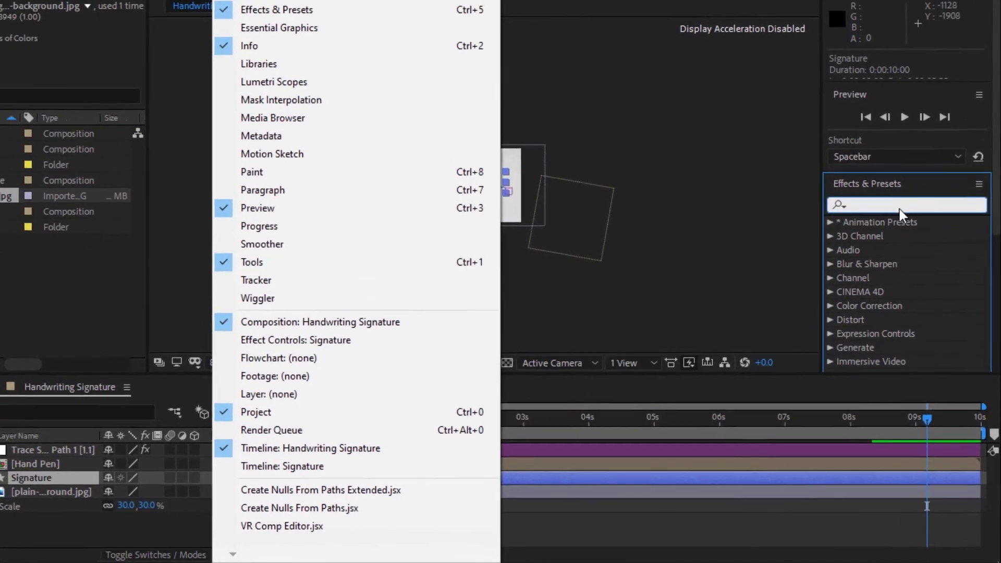
{"action": "left_click", "coordinate": [910, 239]}
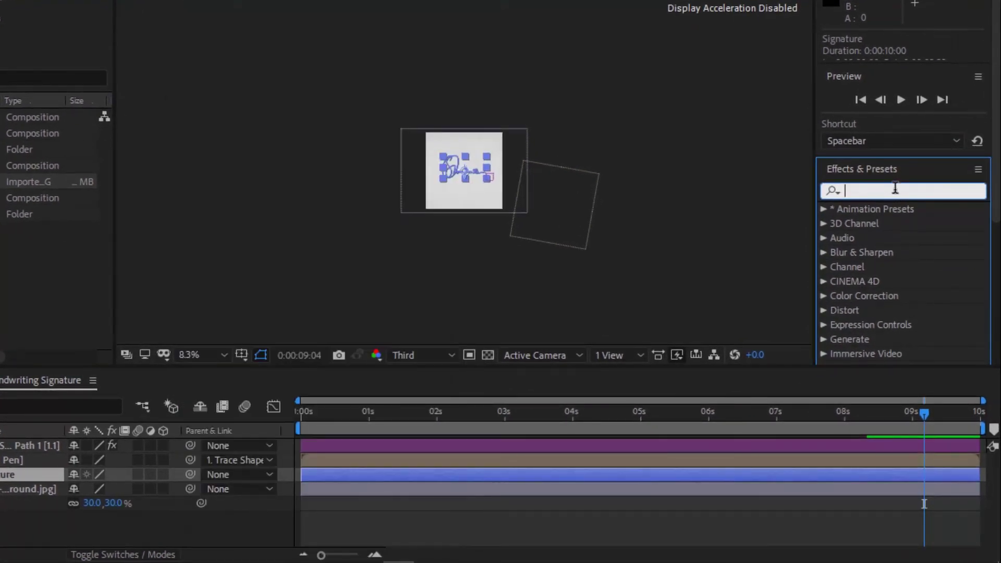
{"action": "type", "text": "set ma"}
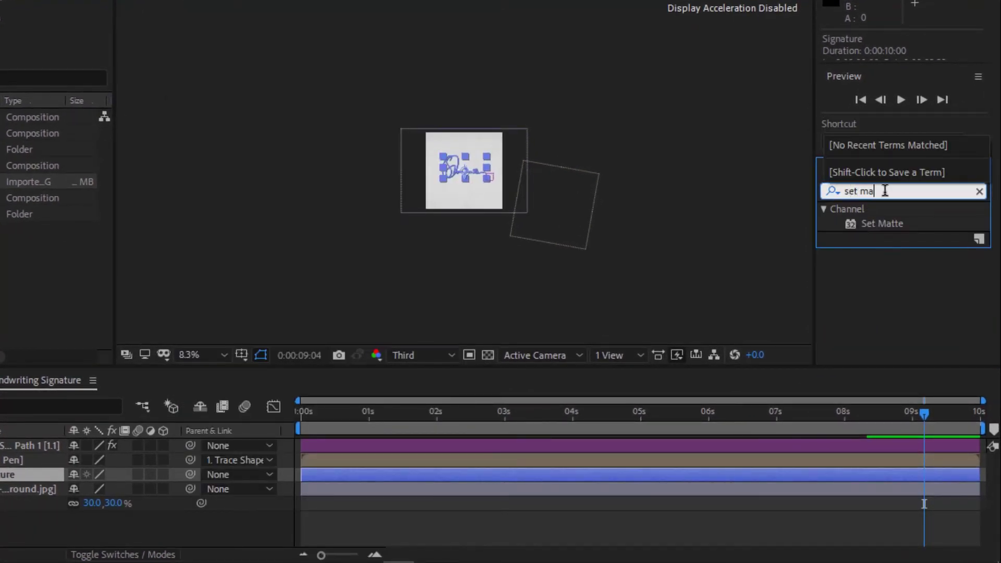
{"action": "mouse_move", "coordinate": [889, 220]}
{"action": "left_mouse_down"}
{"action": "mouse_move", "coordinate": [751, 377]}
{"action": "mouse_move", "coordinate": [747, 464]}
{"action": "mouse_move", "coordinate": [759, 471]}
{"action": "left_mouse_up"}
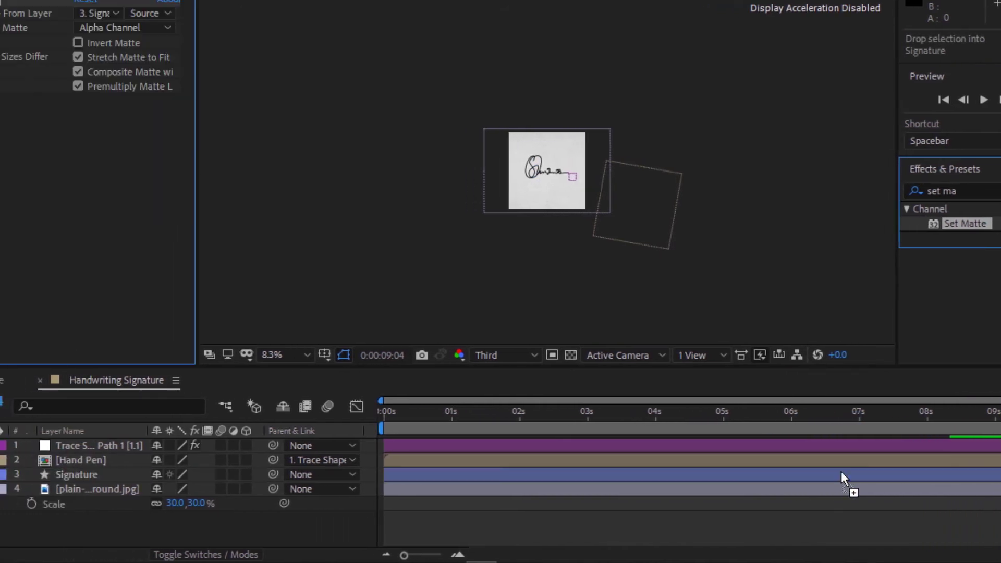
{"action": "left_click_drag", "start_coordinate": [840, 471], "coordinate": [840, 471]}
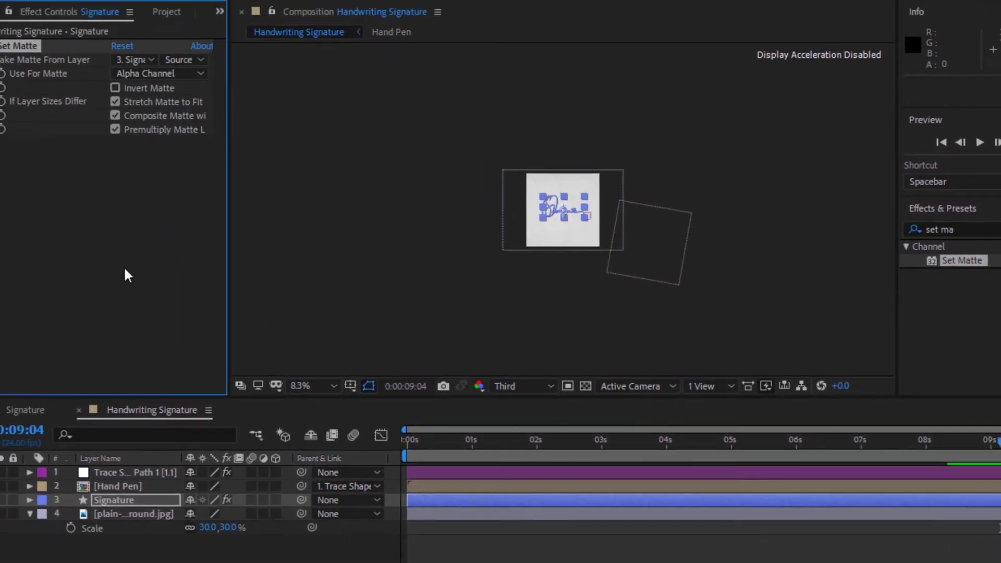
Set Matte to take the paper layer, Source Effects & Masks, using Luminance.
{"action": "left_click", "coordinate": [154, 99]}
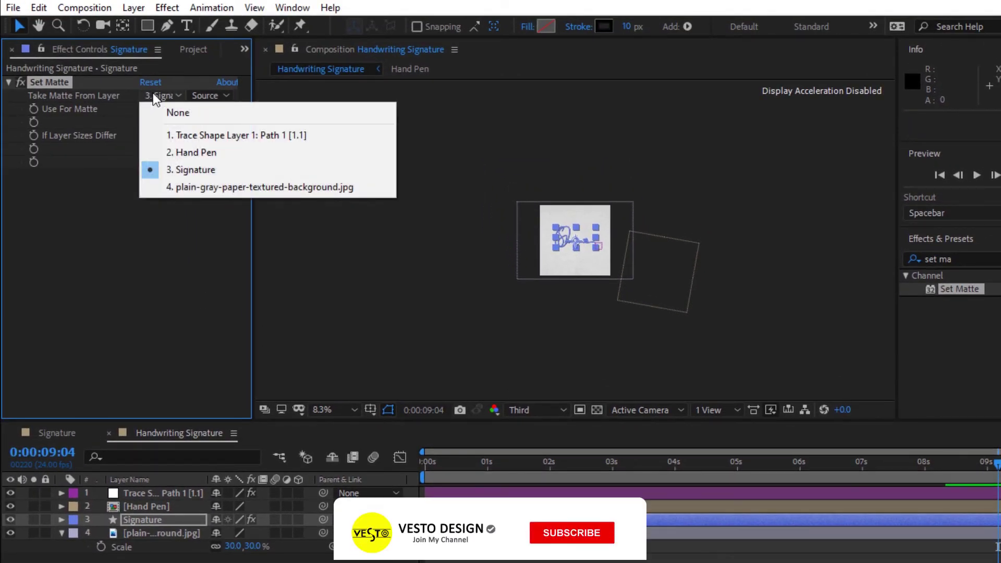
{"action": "left_click", "coordinate": [176, 189]}
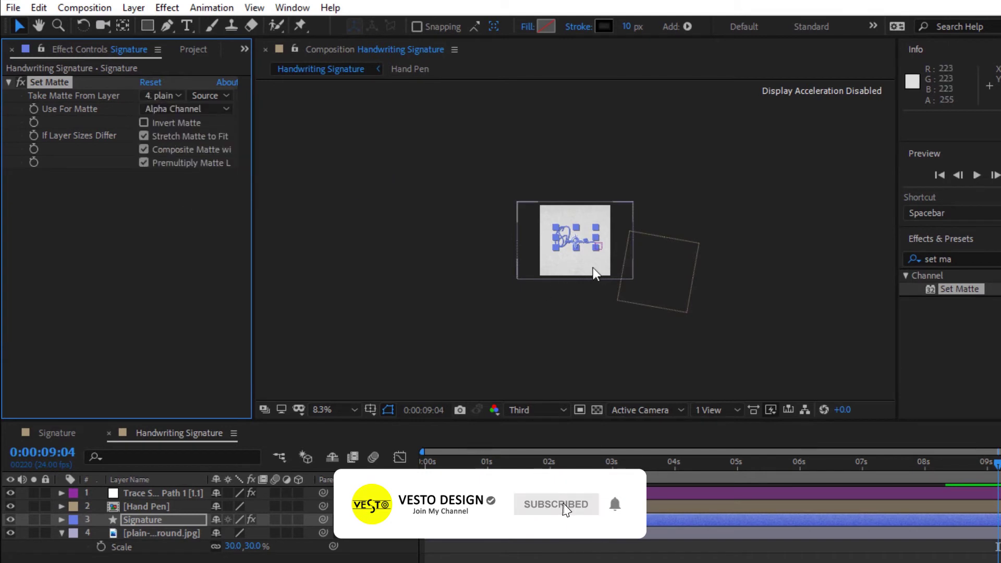
{"action": "left_click", "coordinate": [337, 410]}
{"action": "left_click", "coordinate": [350, 150]}
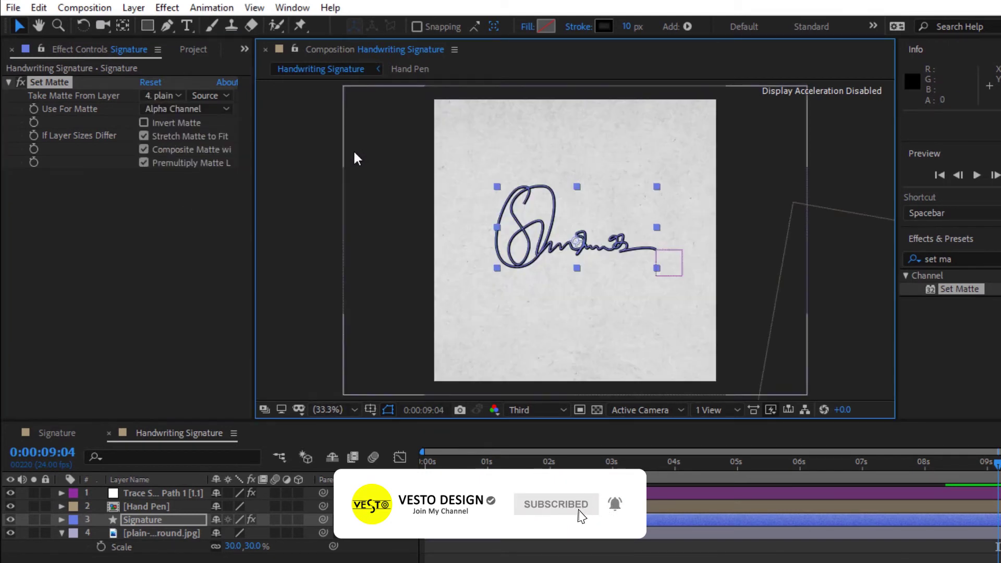
{"action": "left_click", "coordinate": [206, 96]}
{"action": "left_click", "coordinate": [225, 147]}
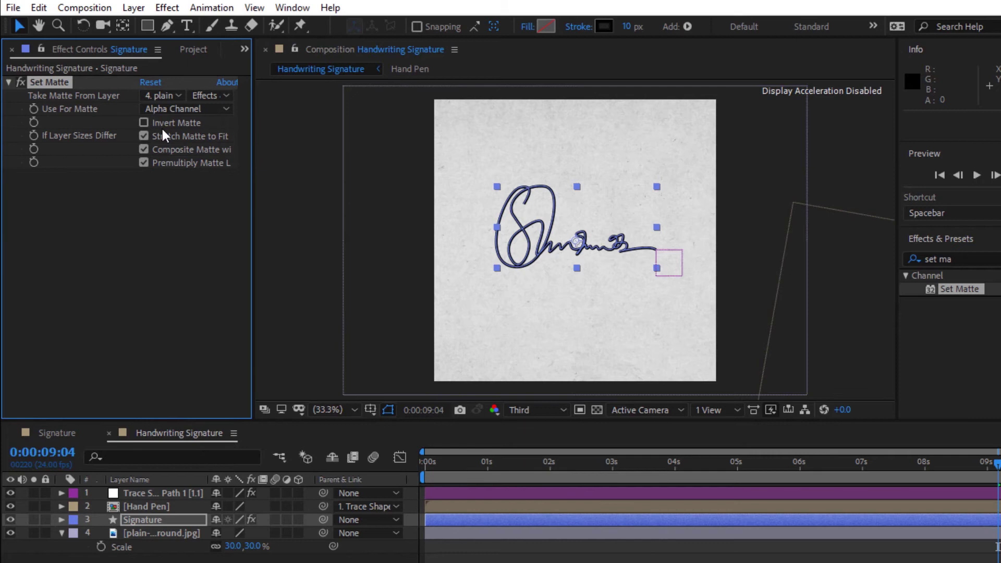
{"action": "left_click", "coordinate": [160, 109]}
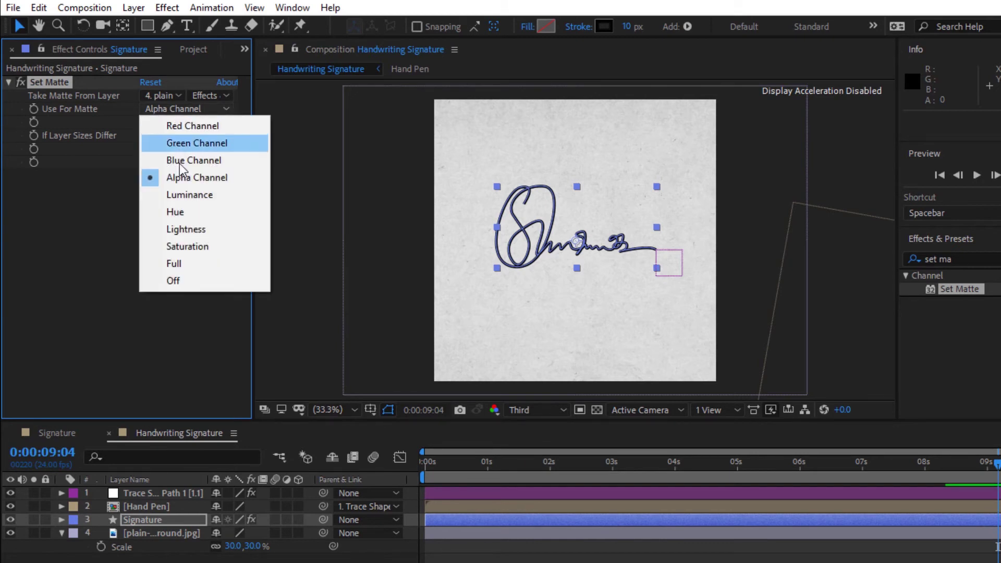
{"action": "left_click", "coordinate": [196, 203]}
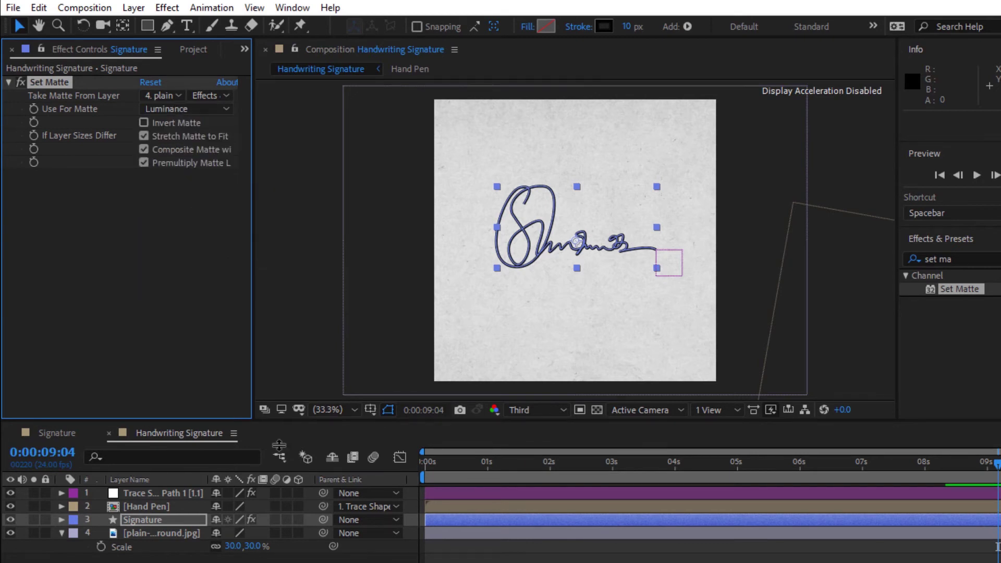
Deselect the layer and switch the preview to full resolution.
{"action": "left_click", "coordinate": [279, 445]}
{"action": "scroll", "coordinate": [556, 224], "scroll_direction": "up", "scroll_amount": 4}
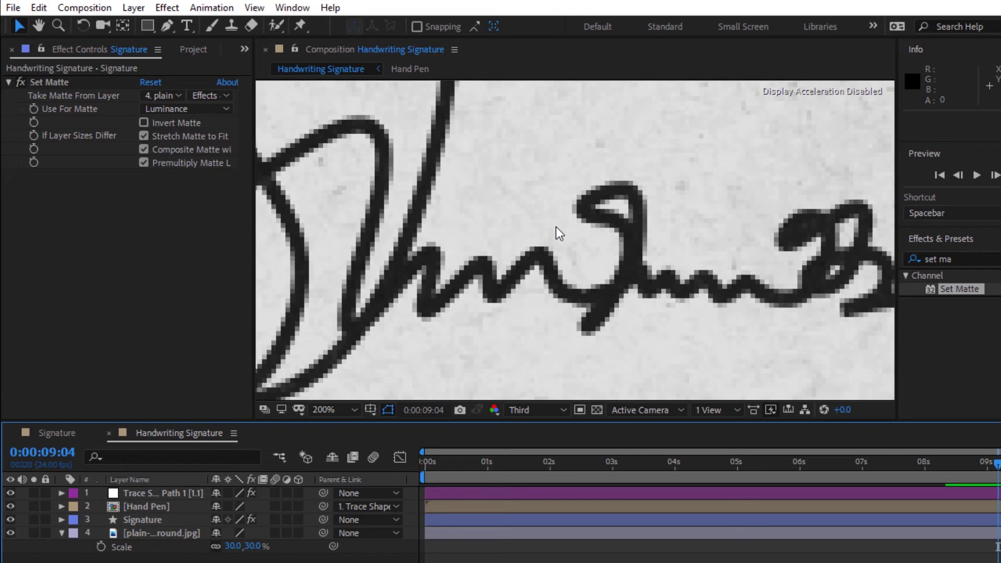
{"action": "left_click", "coordinate": [533, 415]}
{"action": "left_click", "coordinate": [537, 447]}
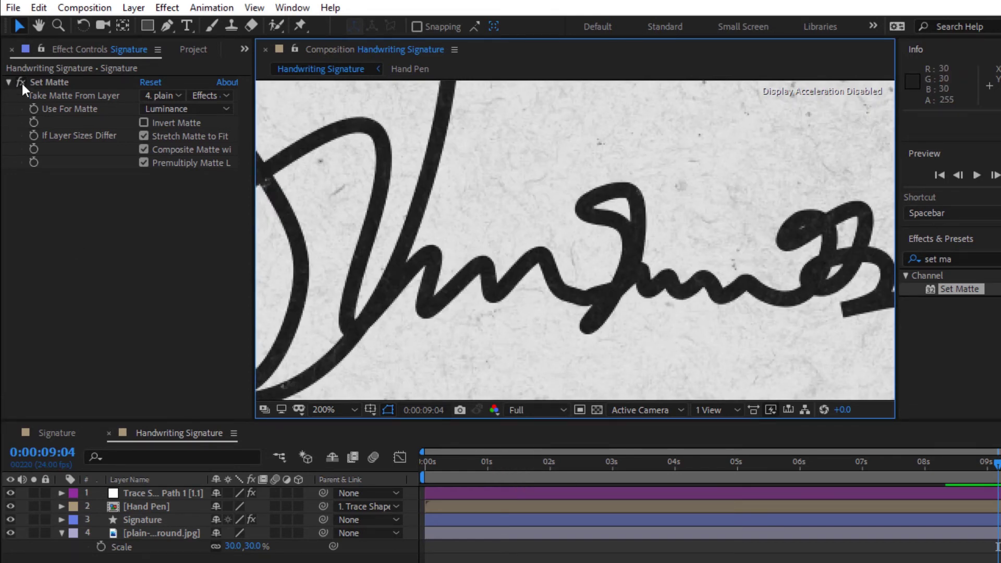
{"action": "scroll", "coordinate": [341, 234], "scroll_direction": "down", "scroll_amount": 4}
Add a new adjustment layer and apply Posterize Time at 12 fps to it.
{"action": "right_click", "coordinate": [349, 562]}
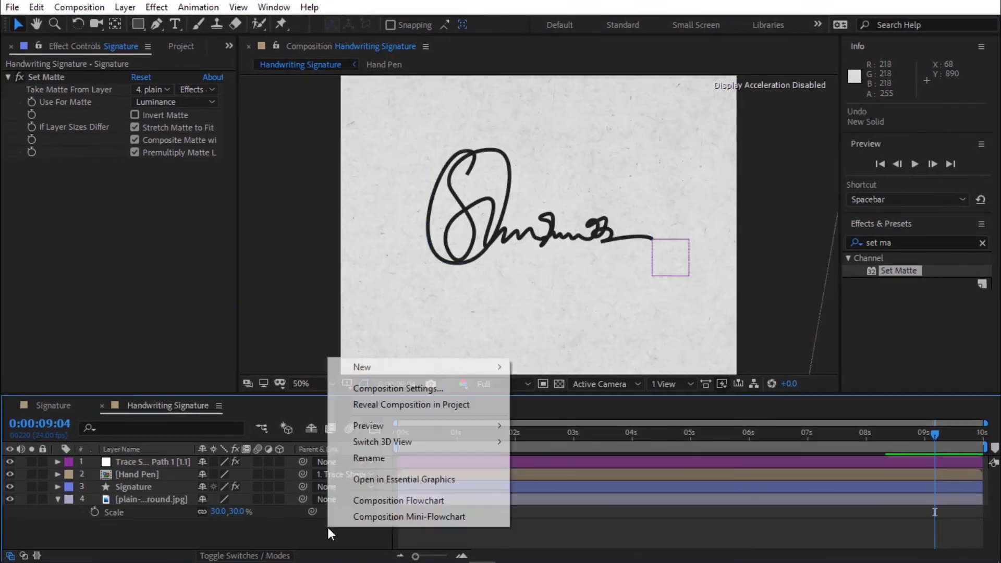
{"action": "mouse_move", "coordinate": [401, 370]}
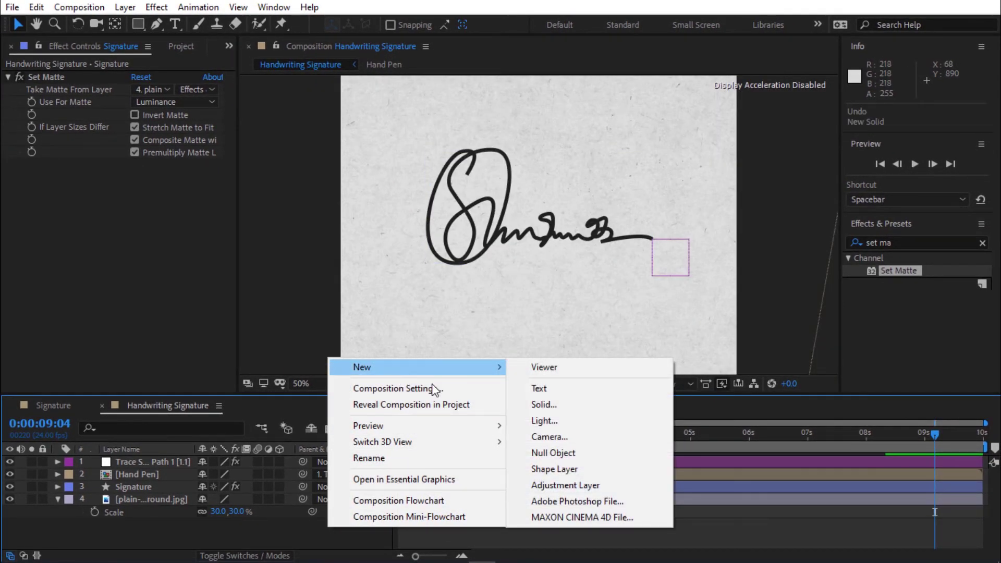
{"action": "left_click", "coordinate": [547, 485]}
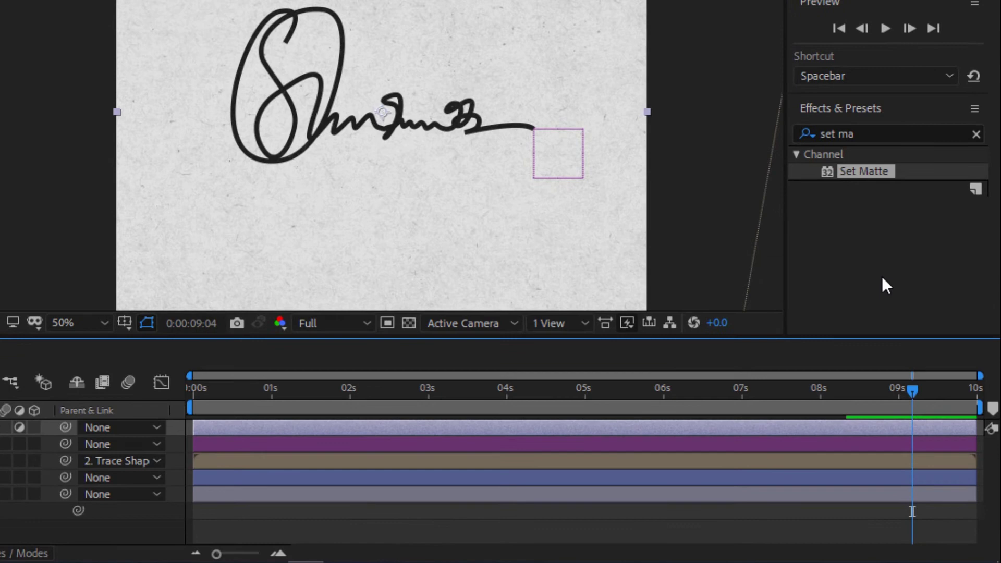
{"action": "left_click", "coordinate": [860, 134]}
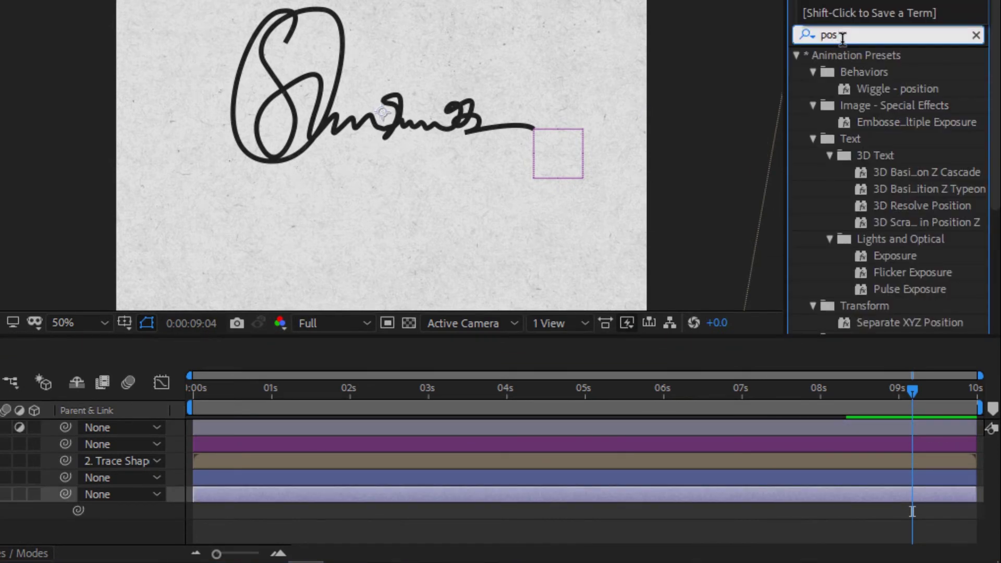
{"action": "type", "text": "ter"}
{"action": "left_click_drag", "start_coordinate": [910, 203], "coordinate": [749, 429]}
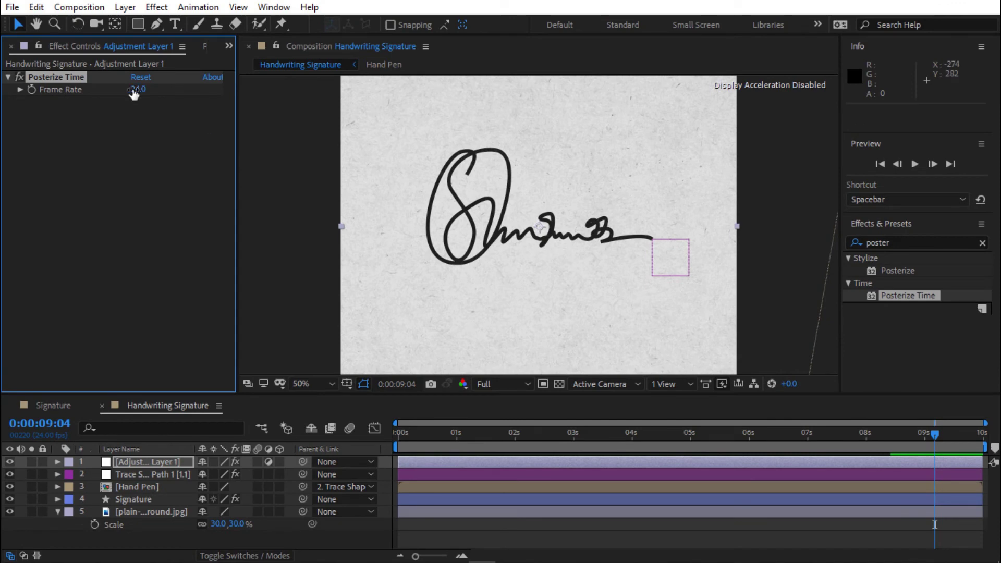
{"action": "left_click", "coordinate": [137, 89]}
{"action": "type", "text": "12"}
{"action": "key", "text": "Return"}
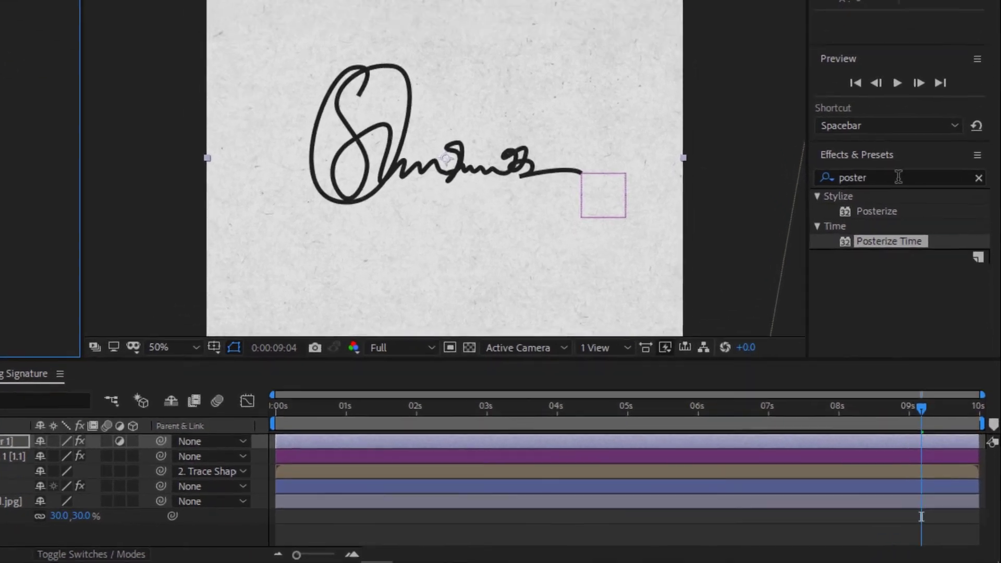
Apply Turbulent Displace to the adjustment layer with Amount 5, Size 10 and Complexity 6.
{"action": "double_click", "coordinate": [931, 242]}
{"action": "type", "text": "t"}
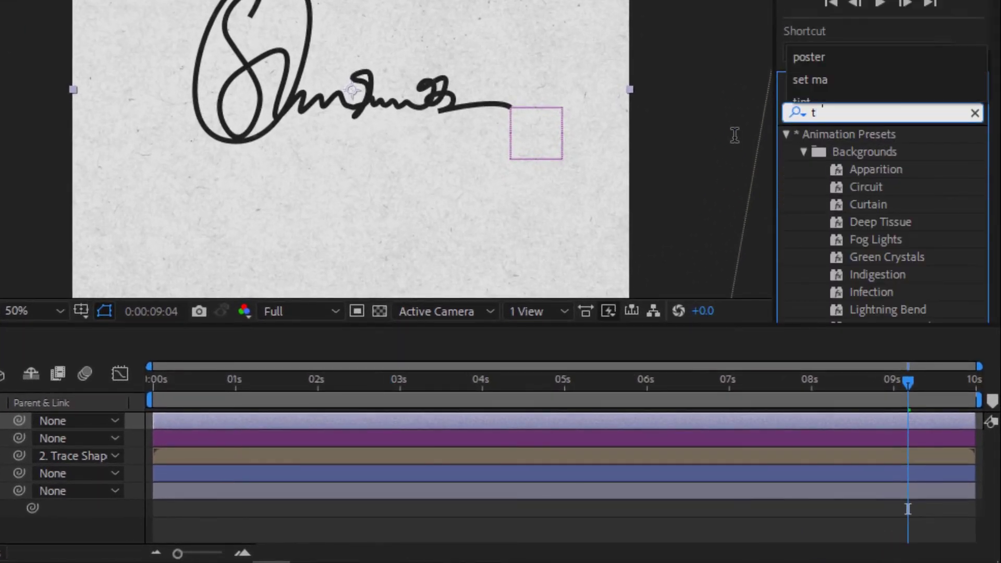
{"action": "type", "text": "urb"}
{"action": "left_click_drag", "start_coordinate": [815, 152], "coordinate": [720, 425]}
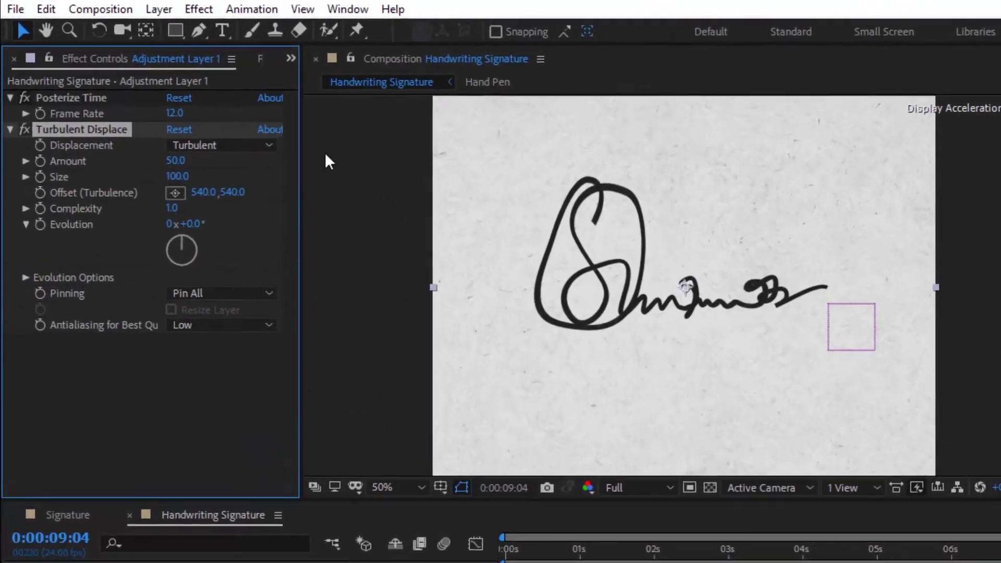
{"action": "left_click", "coordinate": [137, 89]}
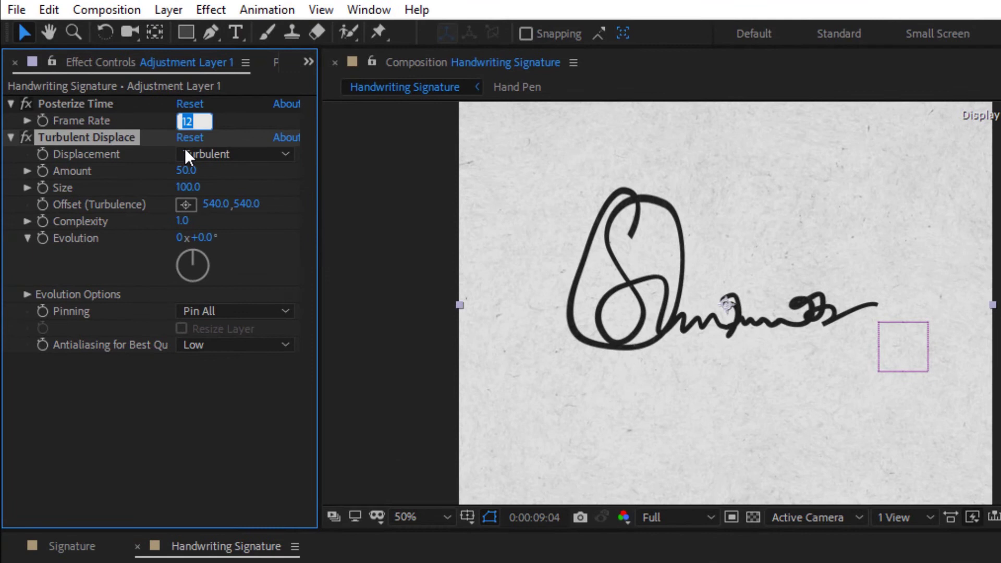
{"action": "left_click", "coordinate": [185, 170]}
{"action": "type", "text": "5"}
{"action": "left_click", "coordinate": [189, 187]}
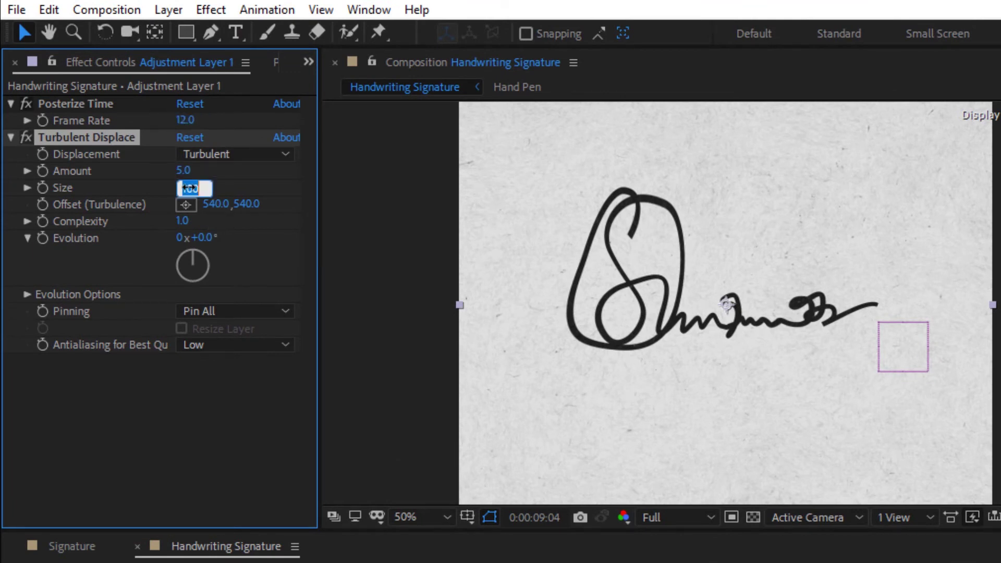
{"action": "type", "text": "10"}
{"action": "key", "text": "Return"}
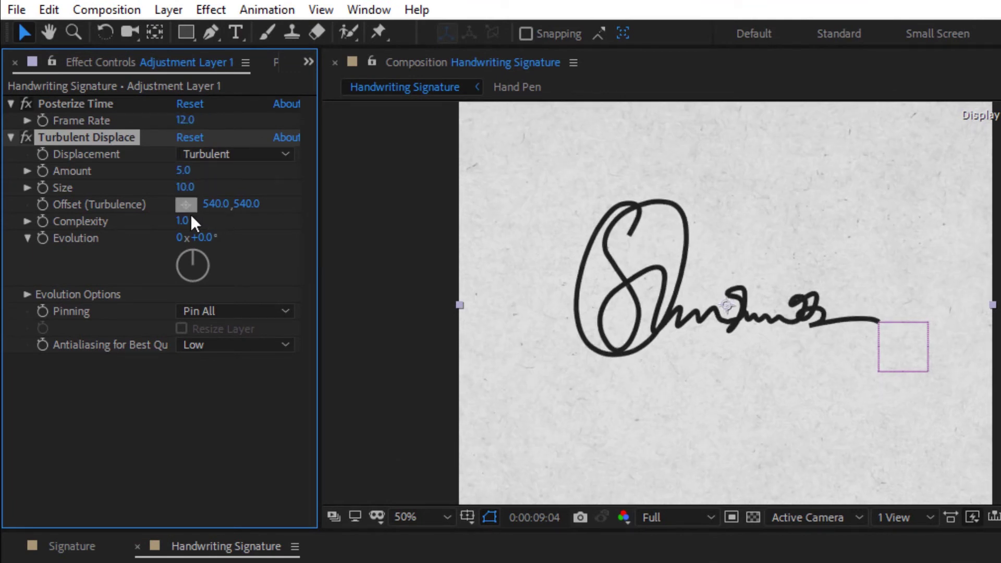
{"action": "type", "text": "6"}
{"action": "key", "text": "Return"}
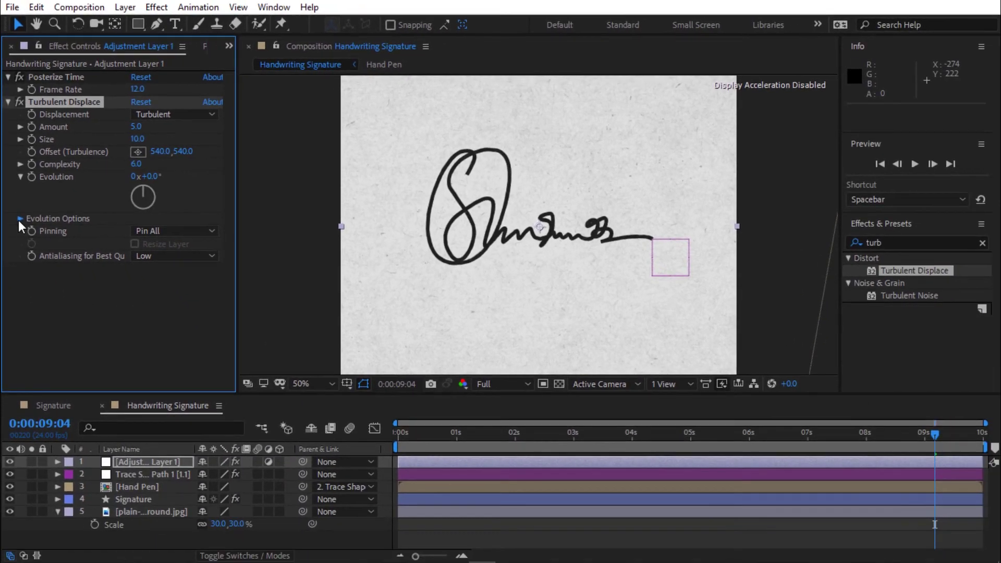
Drive Turbulent Displace's Random Seed with the expression time*8.
{"action": "left_click", "coordinate": [23, 257]}
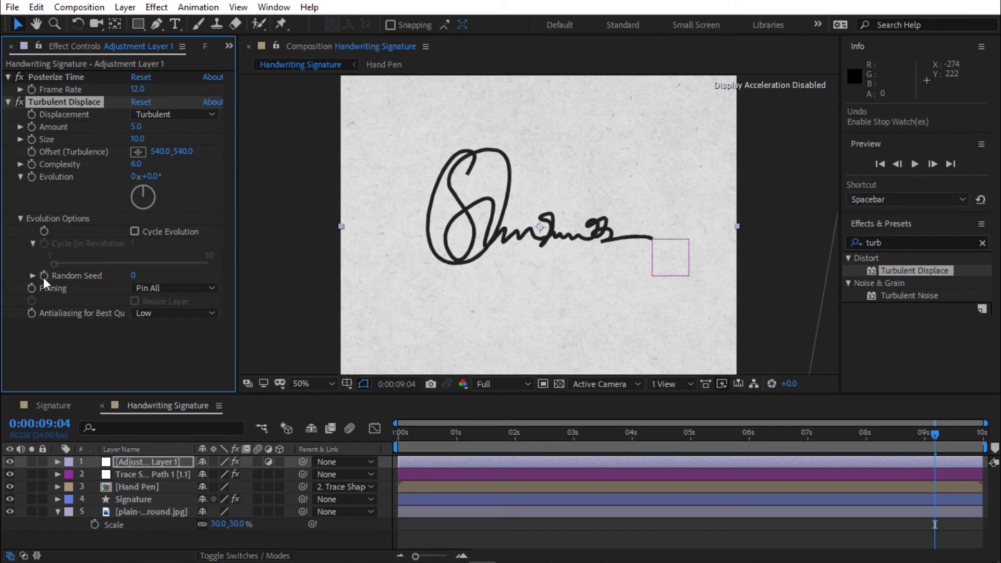
{"action": "left_click", "coordinate": [43, 278], "text": "alt"}
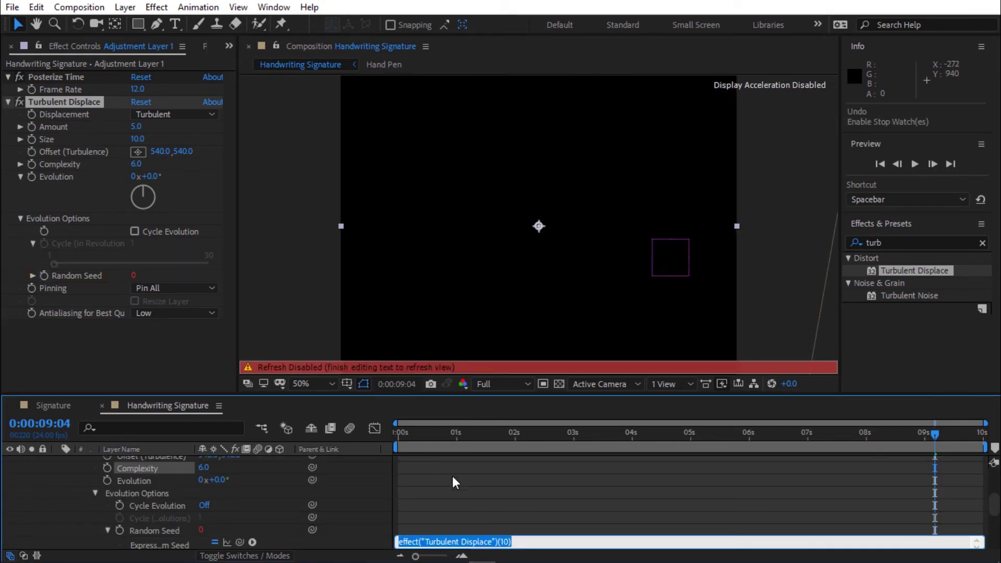
{"action": "type", "text": "time*"}
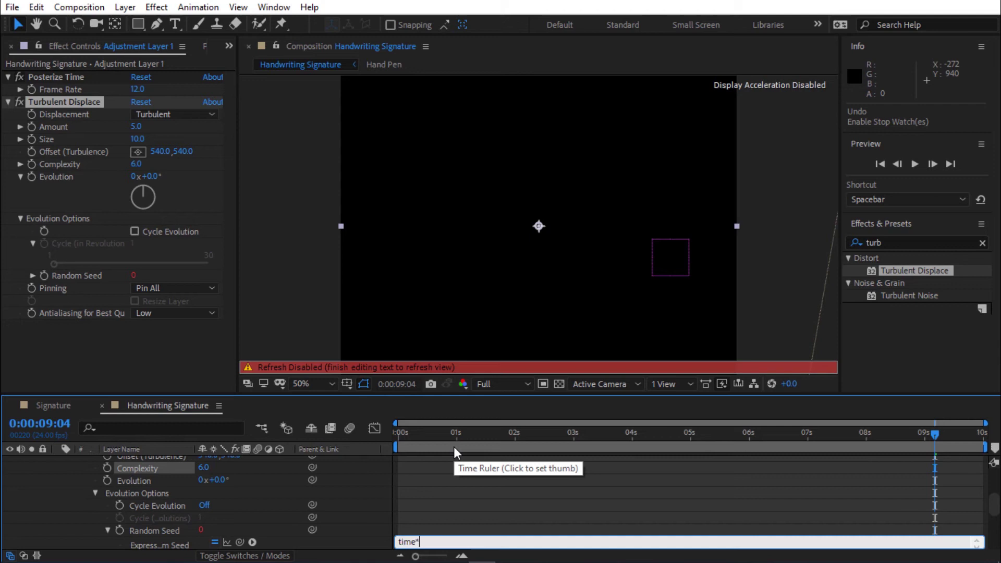
{"action": "type", "text": "8"}
{"action": "key", "text": "KP_Enter"}
Preview the jittery ink from the start at one-third resolution, fitted to the viewer, then collapse the layer.
{"action": "left_click_drag", "start_coordinate": [429, 435], "coordinate": [381, 452]}
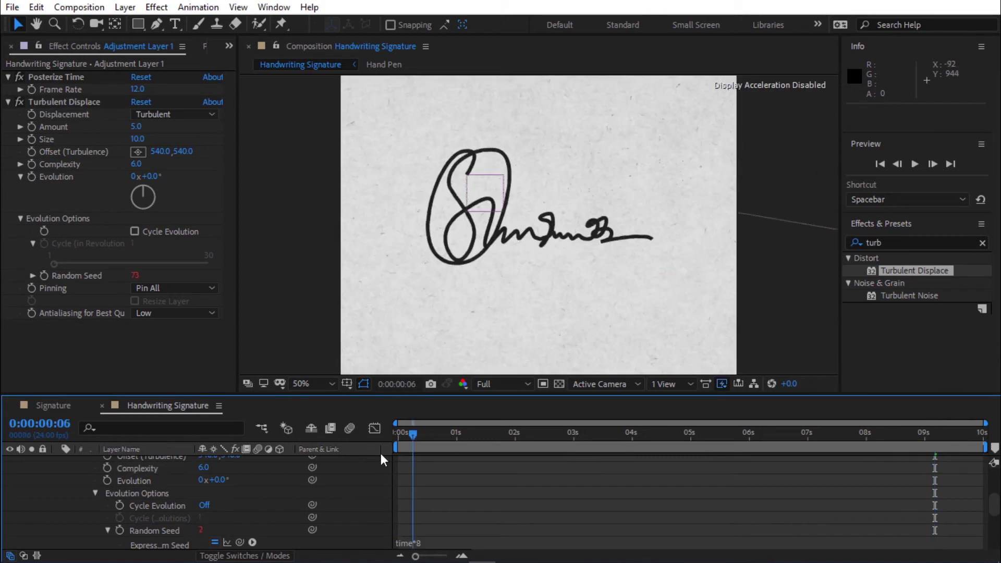
{"action": "left_click", "coordinate": [515, 384]}
{"action": "left_click", "coordinate": [505, 446]}
{"action": "left_click", "coordinate": [317, 383]}
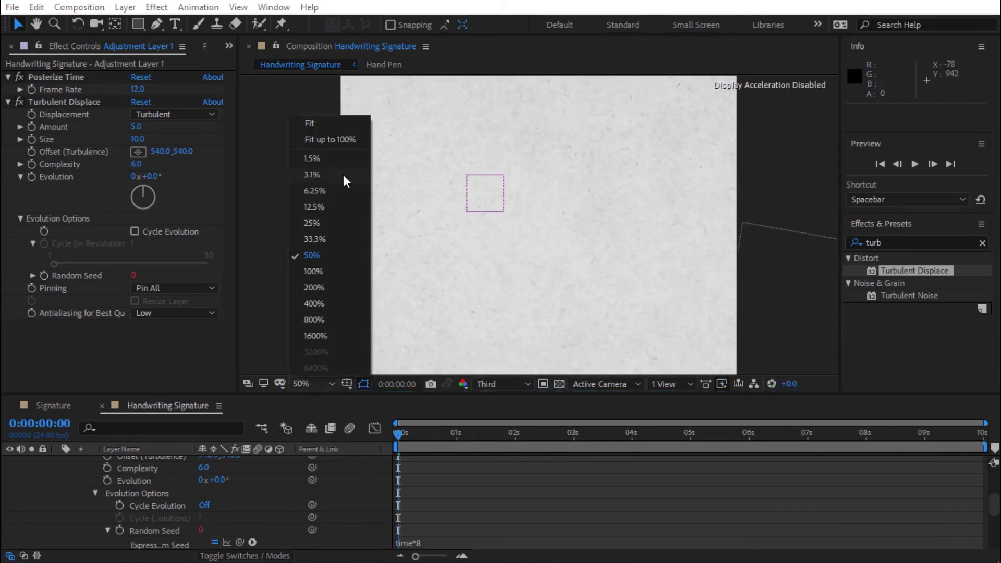
{"action": "left_click", "coordinate": [343, 139]}
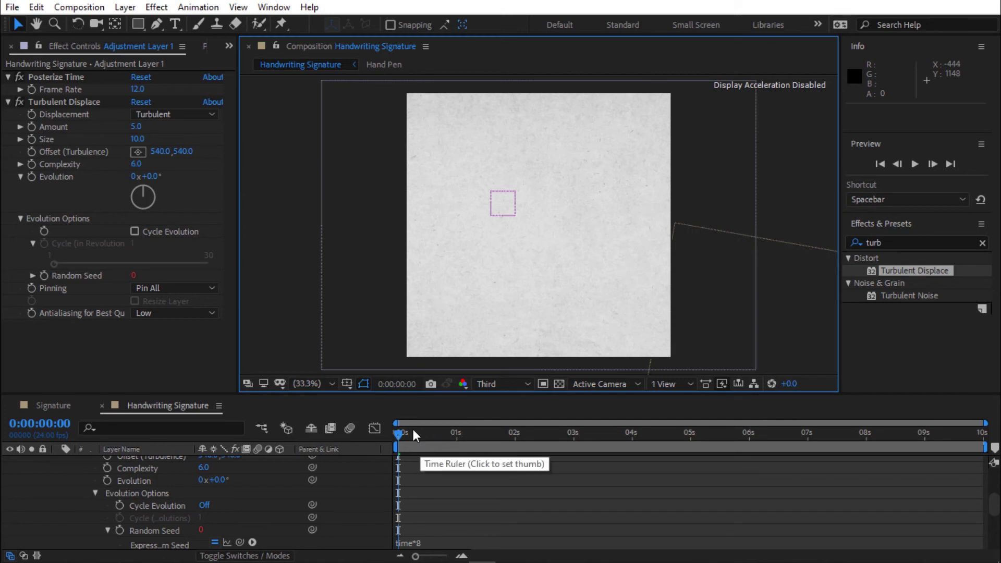
{"action": "key", "text": "space"}
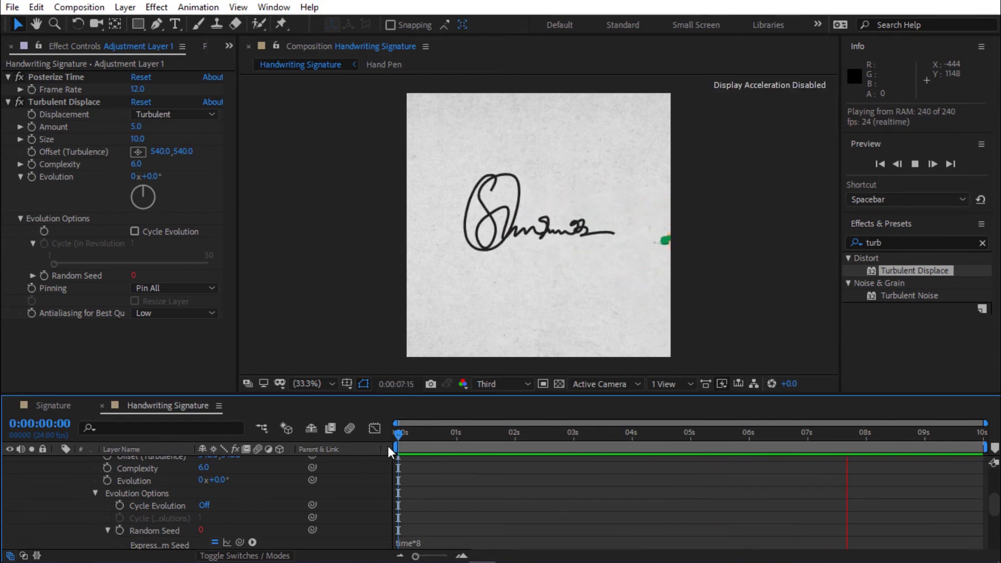
{"action": "key", "text": "space"}
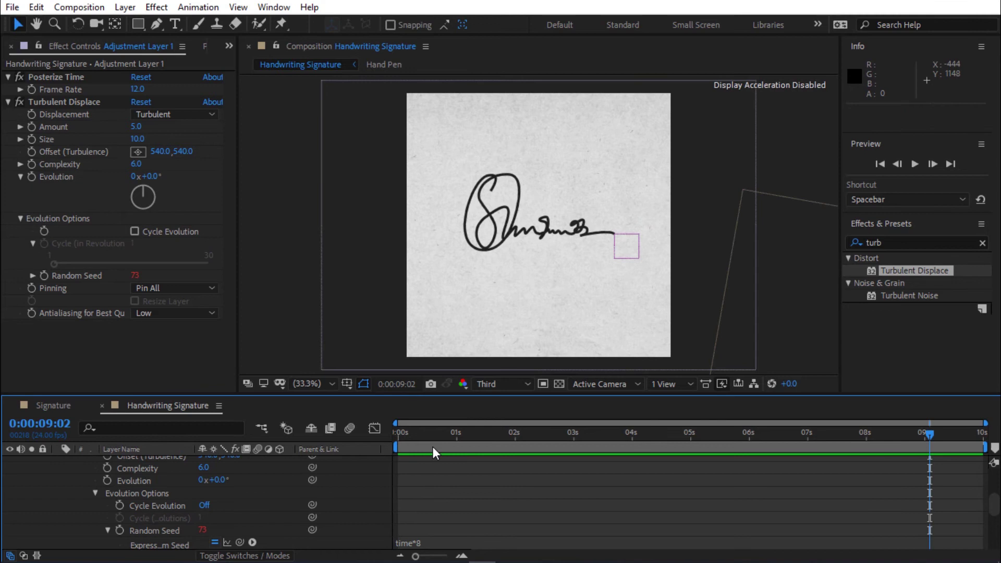
{"action": "scroll", "coordinate": [530, 472], "scroll_direction": "up", "scroll_amount": 5}
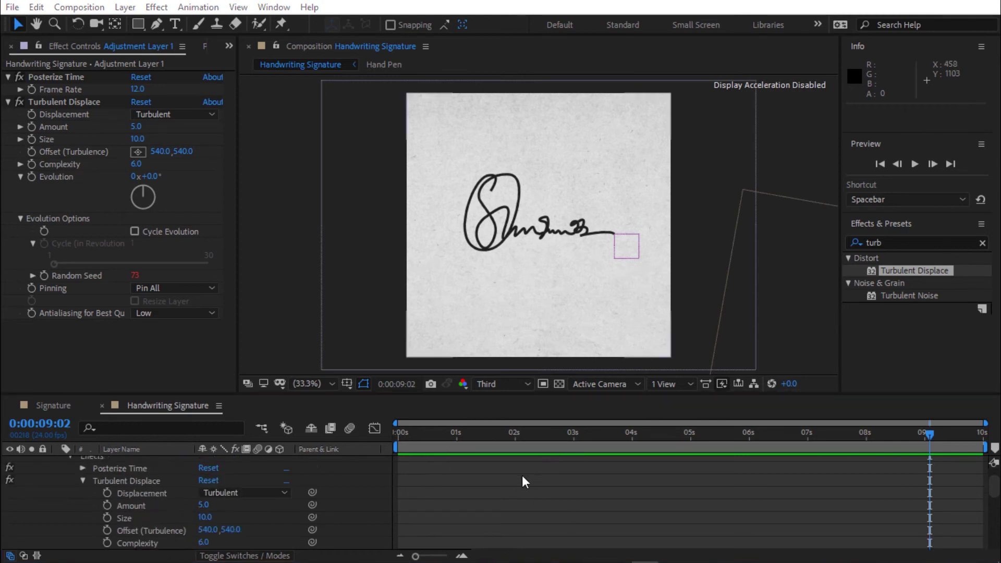
{"action": "left_click", "coordinate": [57, 462]}
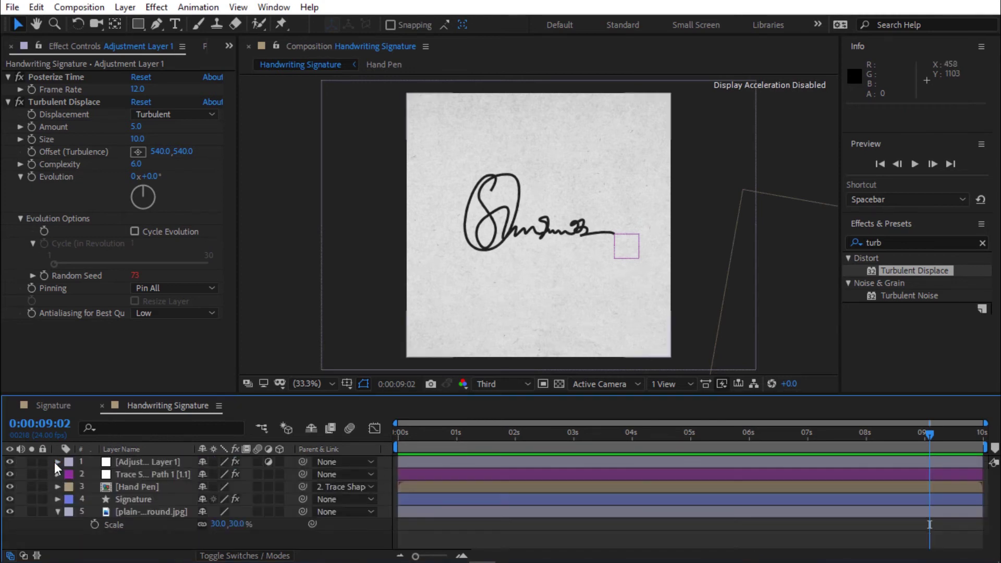
Pre-compose the trace, hand and signature layers into 'Writing Sifnature'.
{"action": "left_click", "coordinate": [150, 472]}
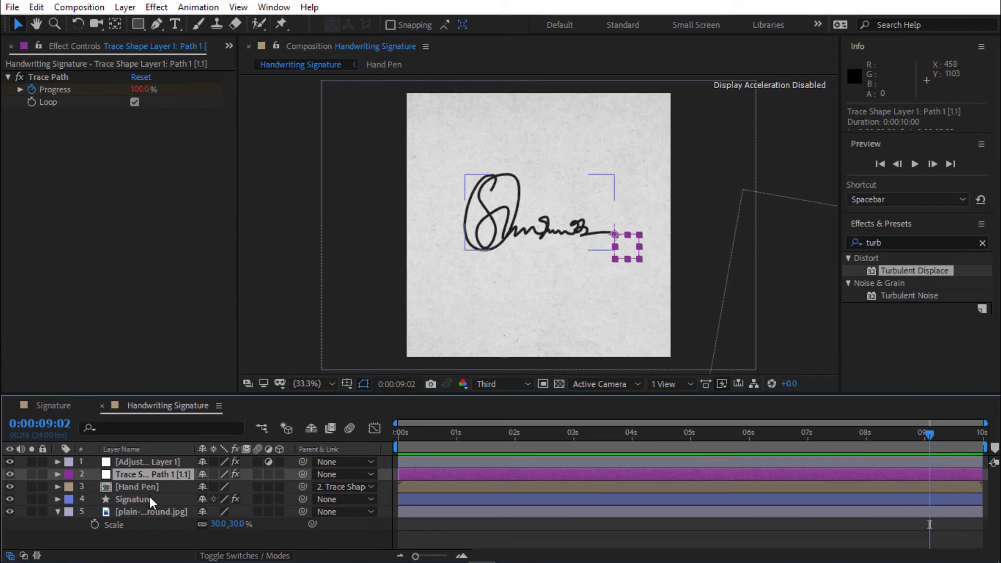
{"action": "left_click", "coordinate": [149, 497], "text": "shift"}
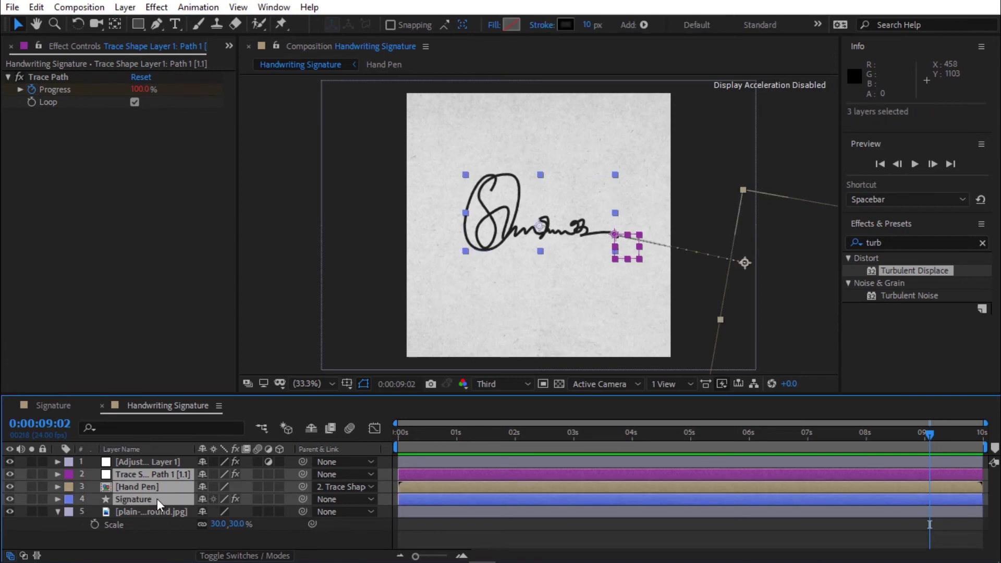
{"action": "key", "text": "ctrl+shift+c"}
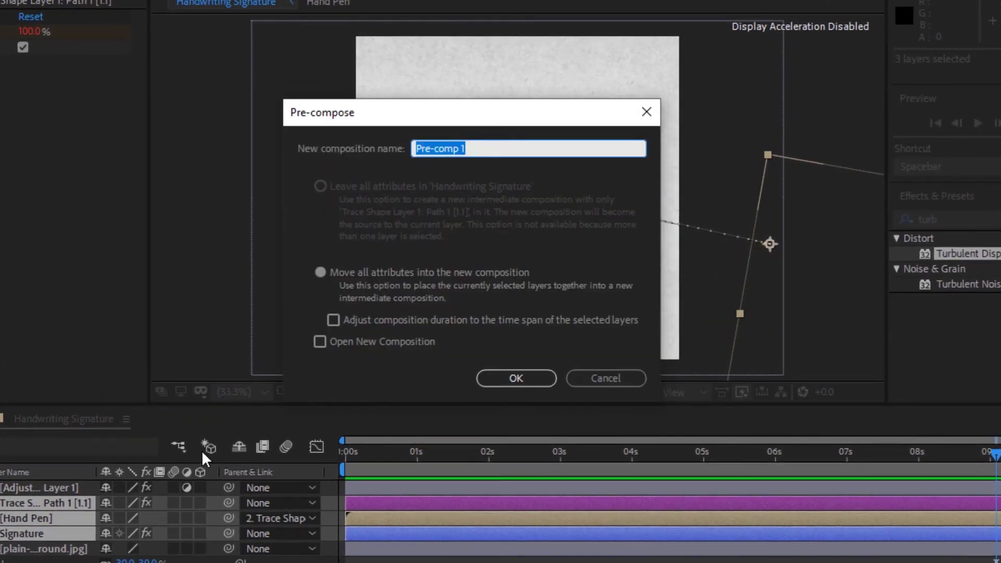
{"action": "type", "text": "Writ"}
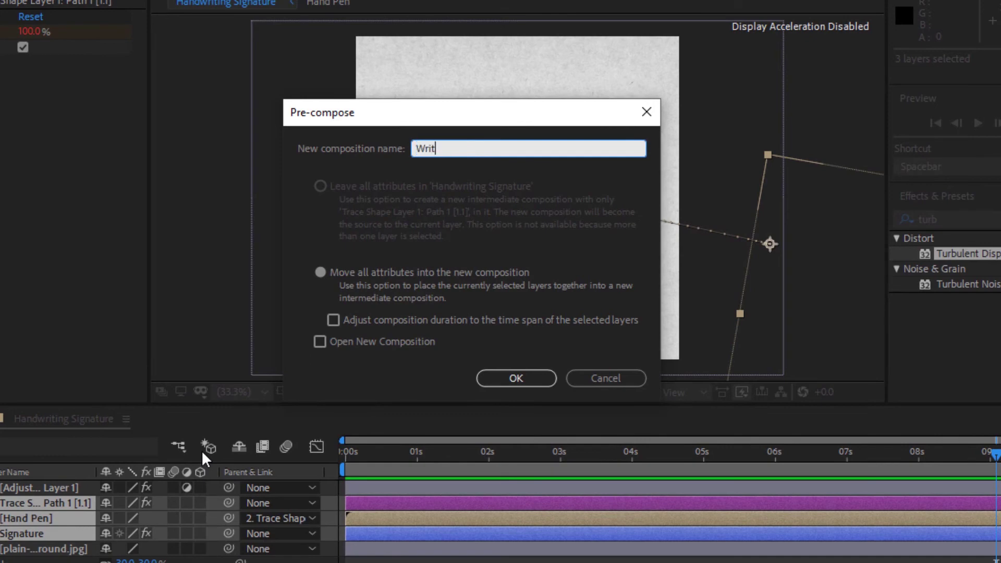
{"action": "type", "text": "ing Sifn"}
{"action": "type", "text": "atu"}
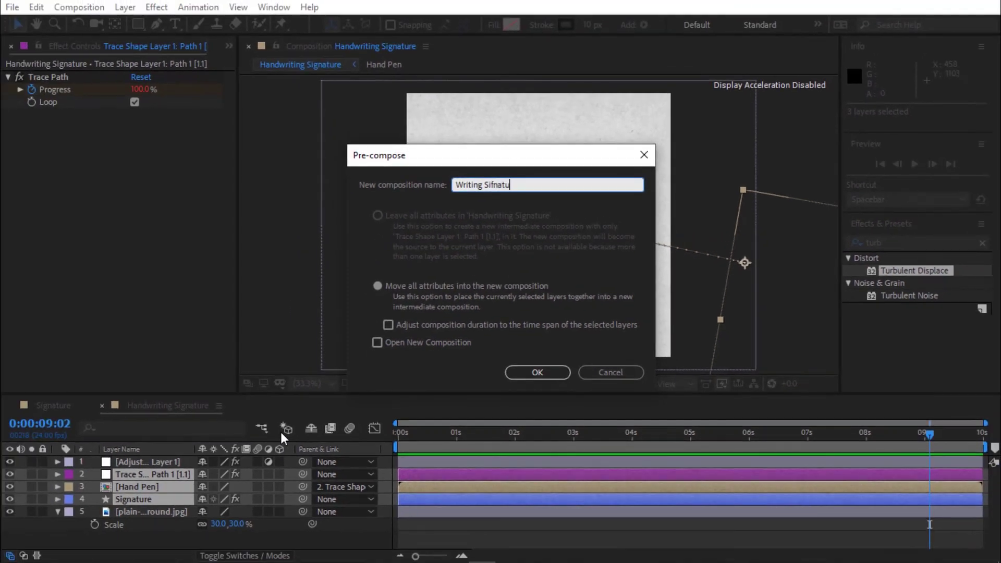
{"action": "type", "text": "re"}
{"action": "key", "text": "Return"}
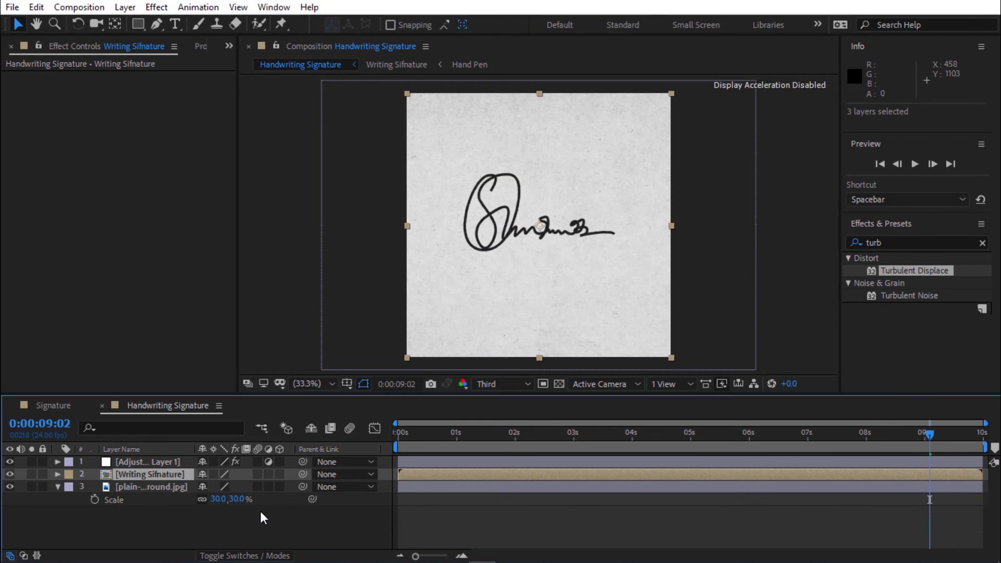
Rotate the Writing Sifnature layer to -10°, deselect it and return to 0:00:00:00.
{"action": "key", "text": "r"}
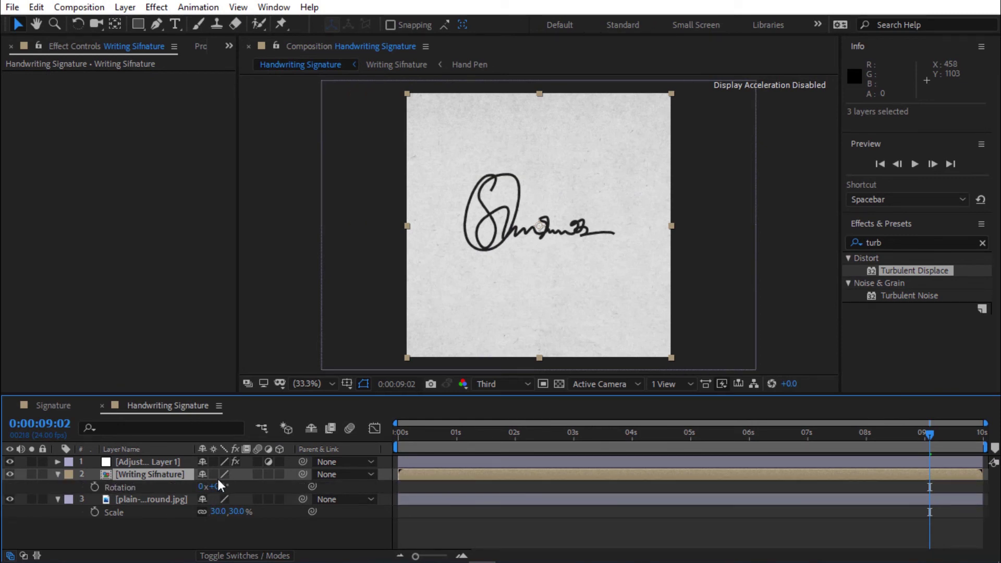
{"action": "left_click_drag", "start_coordinate": [216, 485], "coordinate": [211, 486]}
{"action": "key", "text": "Return"}
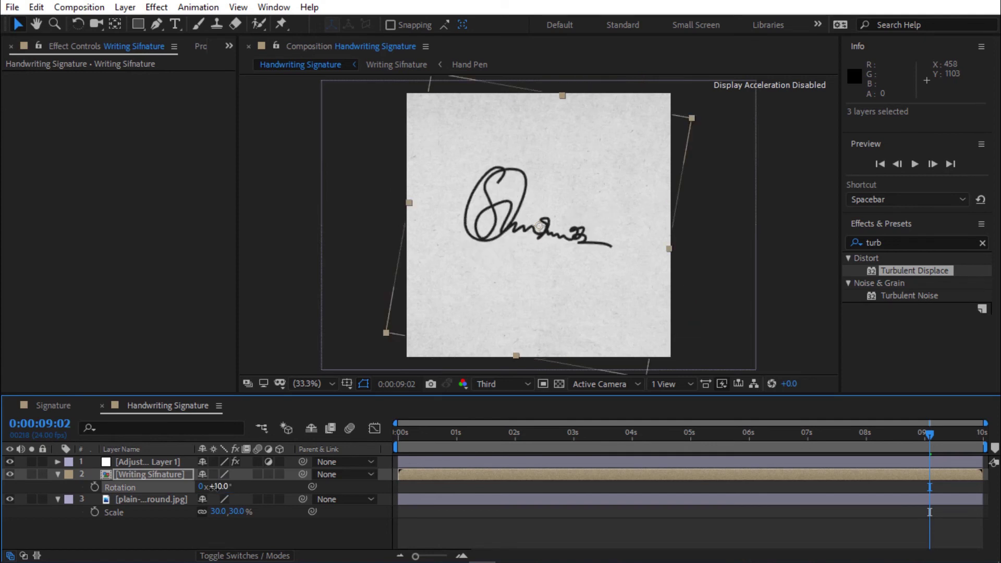
{"action": "key", "text": "Return"}
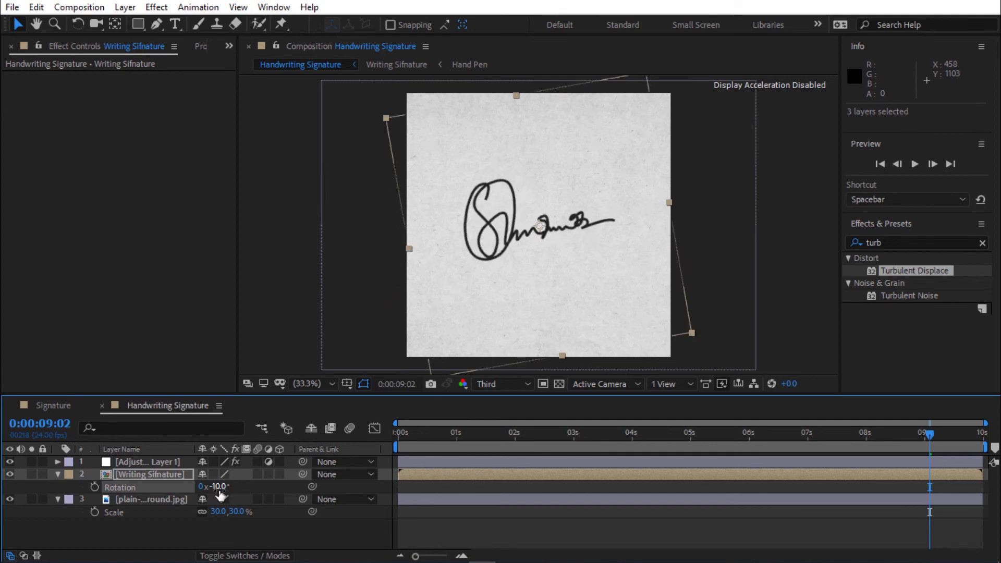
{"action": "left_click", "coordinate": [328, 533]}
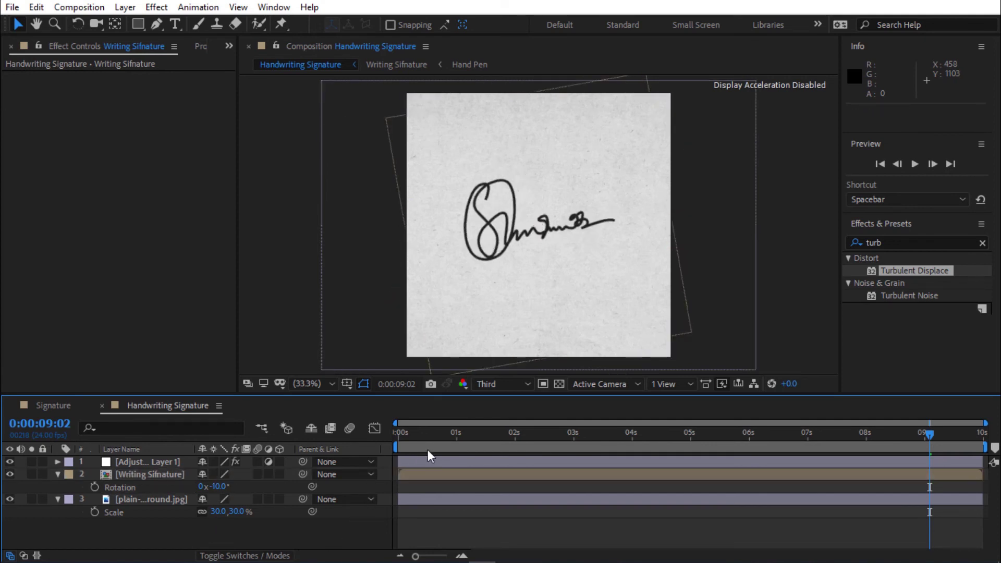
{"action": "key", "text": "Home"}
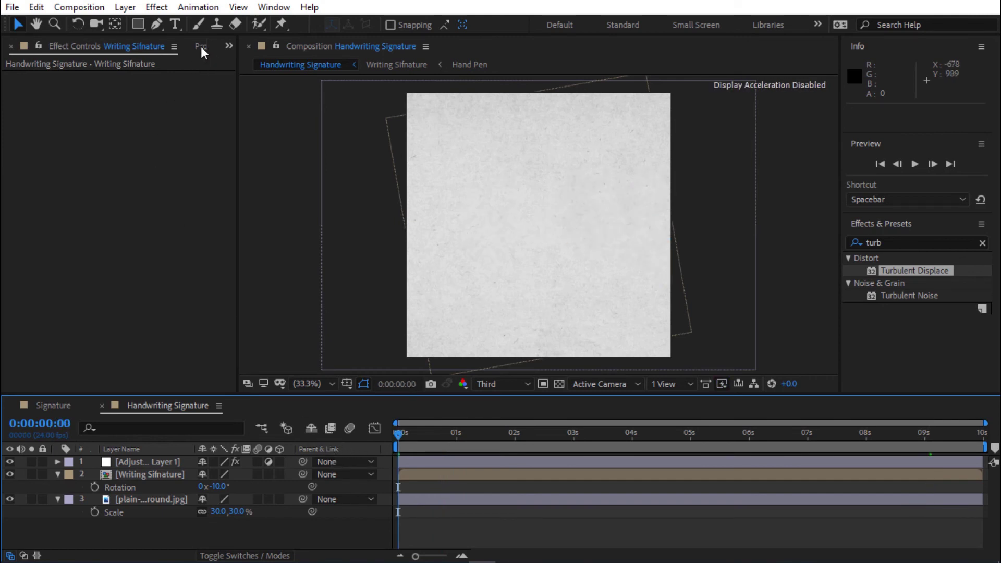
Preview the tilted hand-and-pen animation, stopping around 7 seconds.
{"action": "left_click", "coordinate": [201, 46]}
{"action": "left_click", "coordinate": [625, 474]}
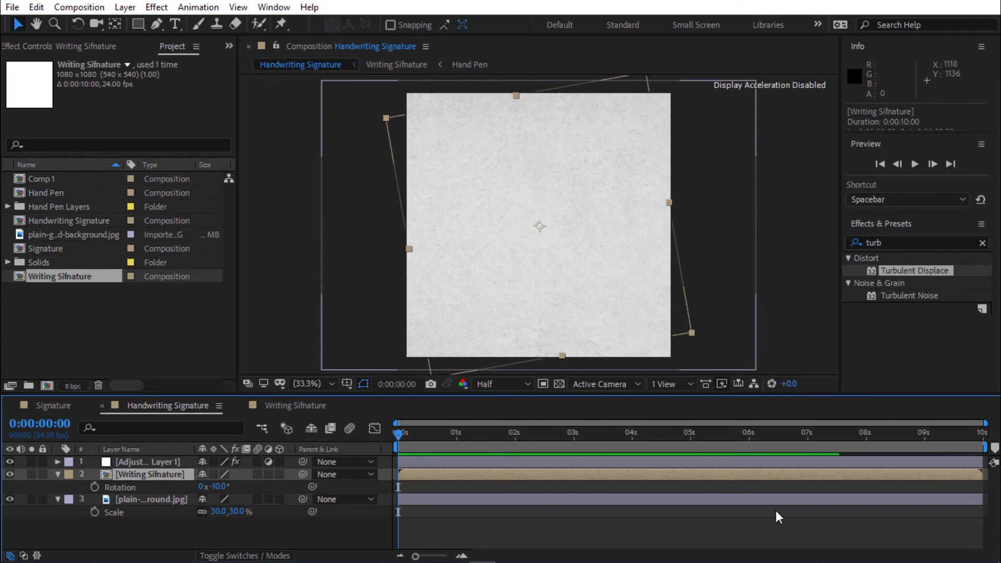
{"action": "key", "text": "space"}
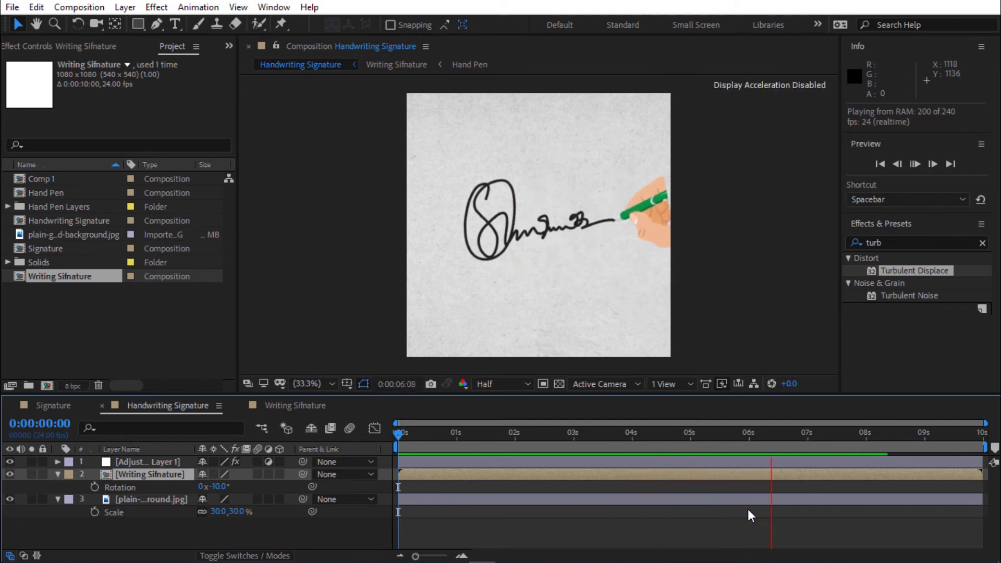
{"action": "key", "text": "space"}
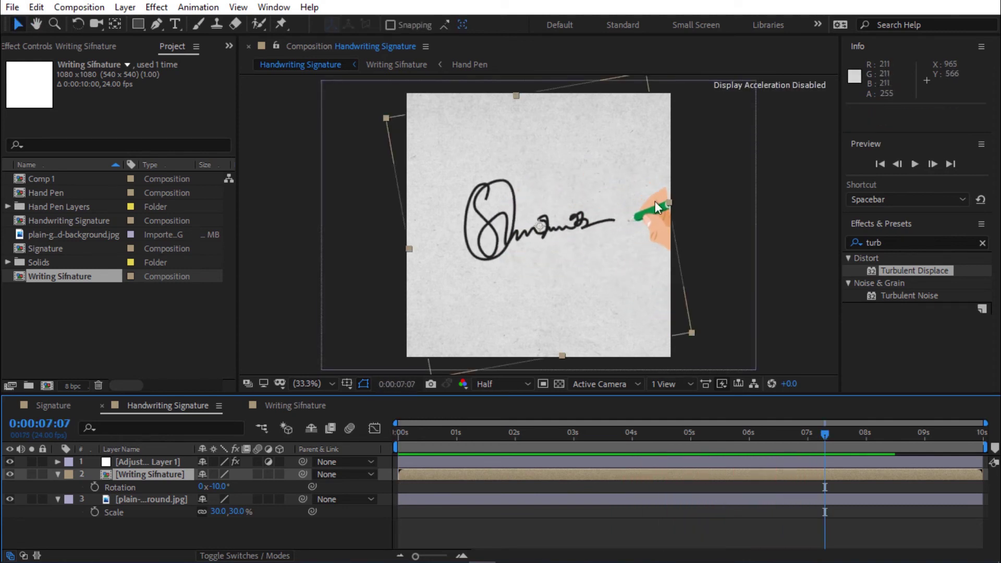
Zoom to 100% on the pen tip and signature end, then open the Writing Sifnature pre-comp.
{"action": "key", "text": "slash"}
{"action": "mouse_move", "coordinate": [714, 183]}
{"action": "left_mouse_down"}
{"action": "mouse_move", "coordinate": [465, 232]}
{"action": "mouse_move", "coordinate": [451, 245]}
{"action": "left_mouse_up"}
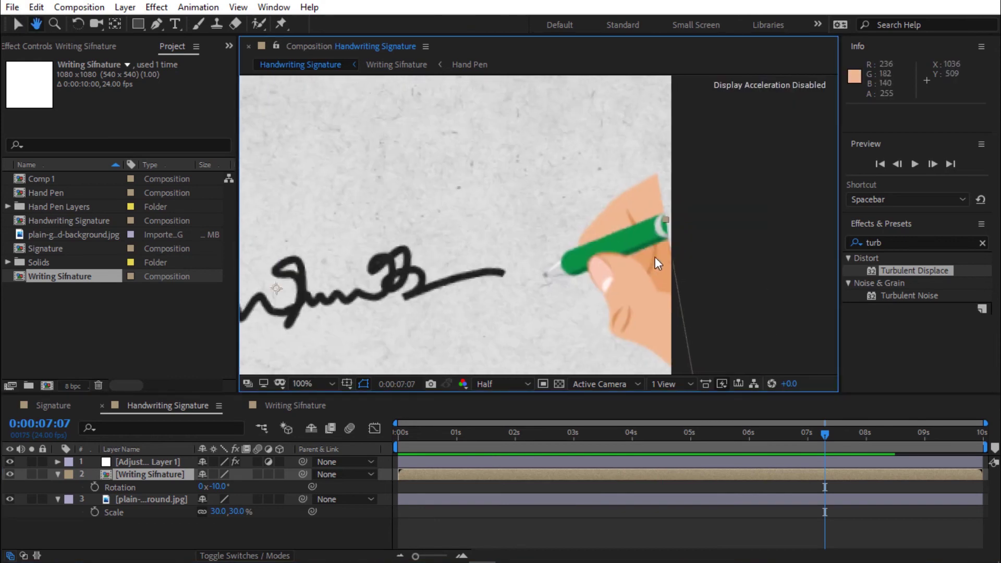
{"action": "double_click", "coordinate": [550, 471]}
Resize the Writing Sifnature composition to 2000 × 2000 px.
{"action": "left_click", "coordinate": [584, 487]}
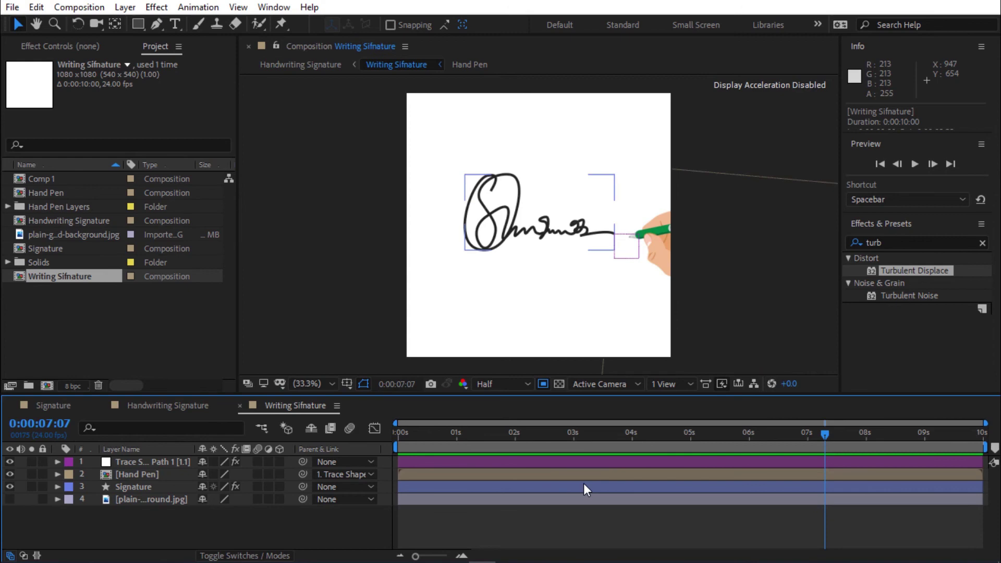
{"action": "key", "text": "ctrl+k"}
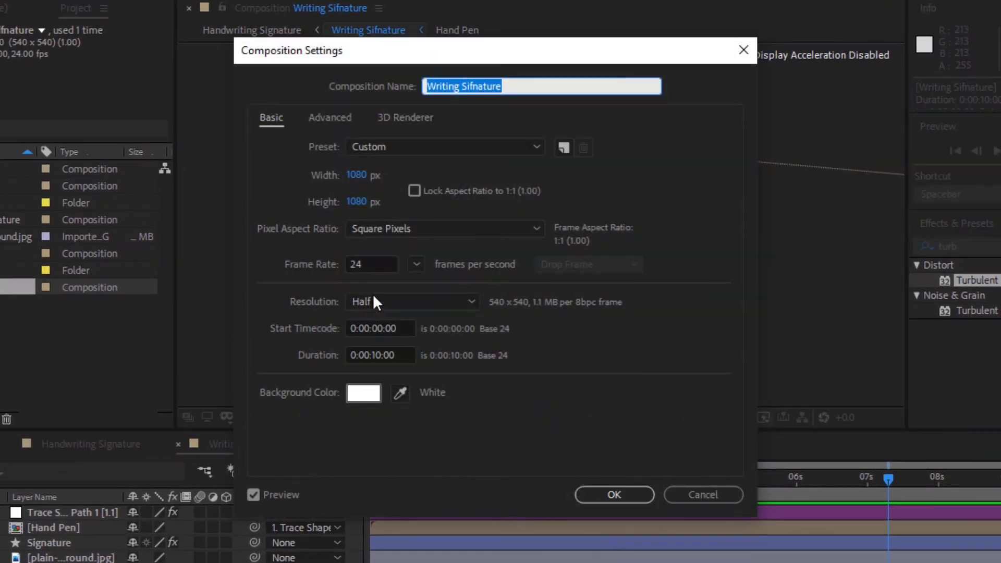
{"action": "left_click", "coordinate": [362, 179]}
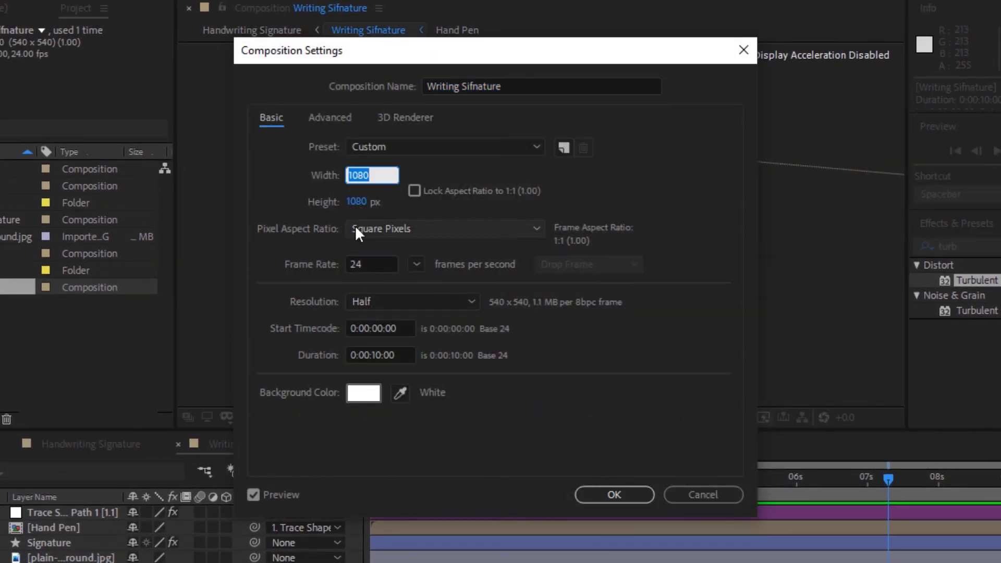
{"action": "type", "text": "10"}
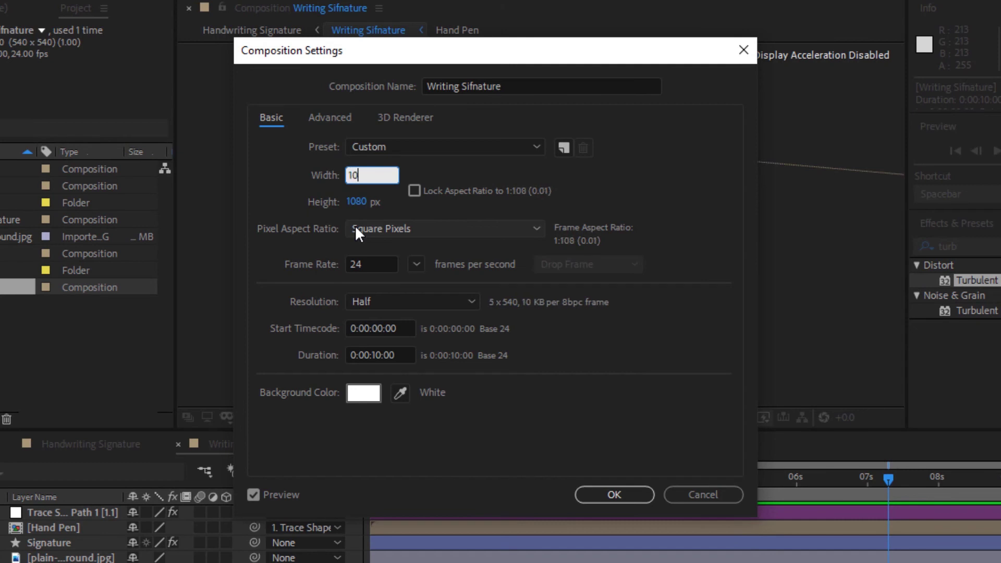
{"action": "key", "text": "BackSpace"}
{"action": "key", "text": "BackSpace"}
{"action": "type", "text": "2000"}
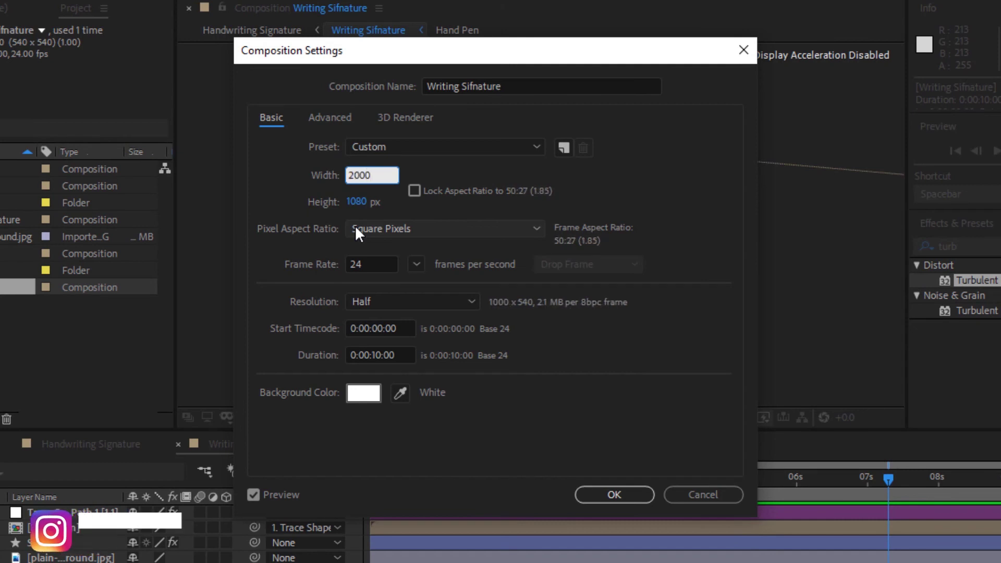
{"action": "left_click", "coordinate": [357, 201]}
{"action": "type", "text": "2000"}
{"action": "key", "text": "Return"}
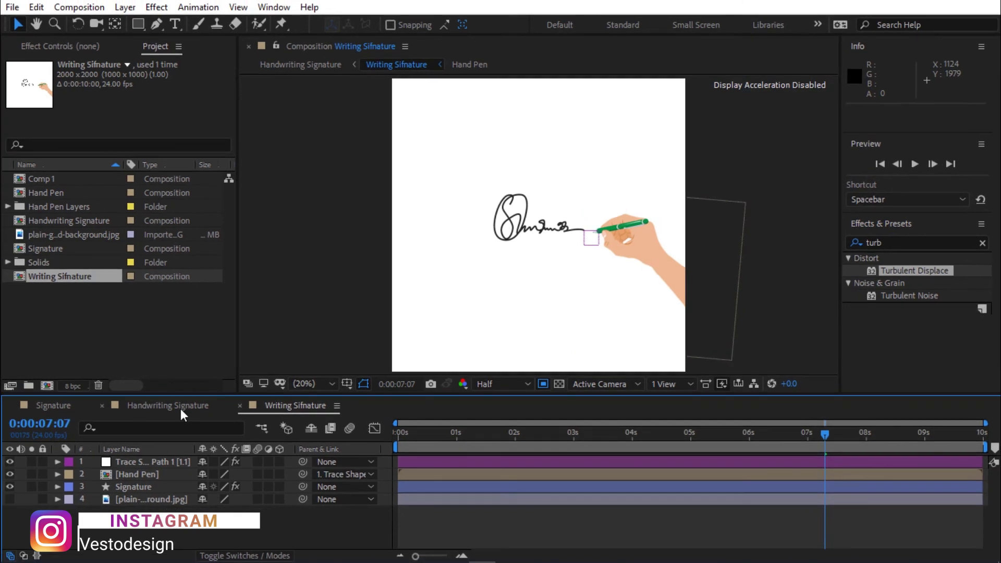
Return to Handwriting Signature and move the current time to 0:00:00:15.
{"action": "left_click", "coordinate": [181, 408]}
{"action": "scroll", "coordinate": [516, 225], "scroll_direction": "down", "scroll_amount": 3}
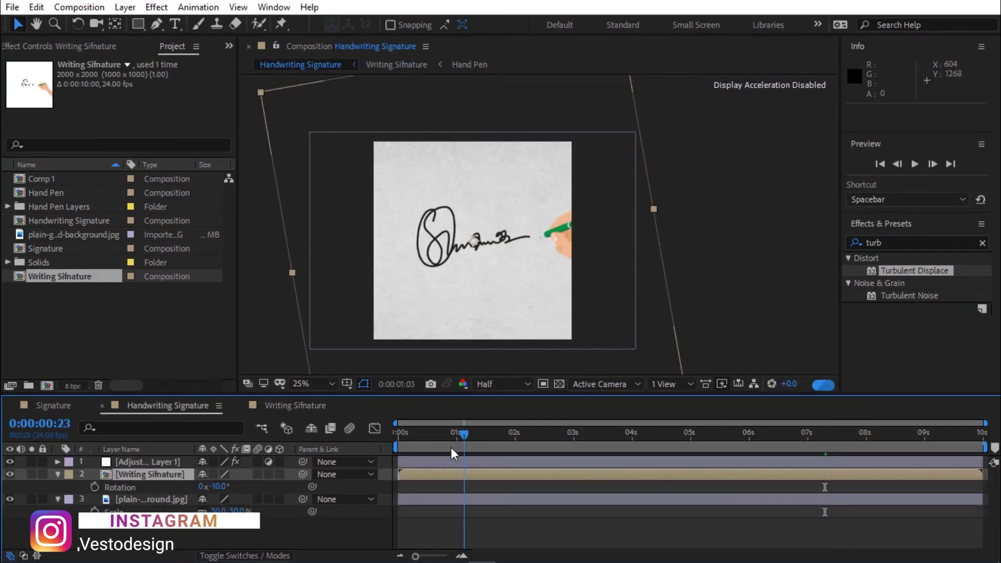
{"action": "left_click", "coordinate": [436, 451]}
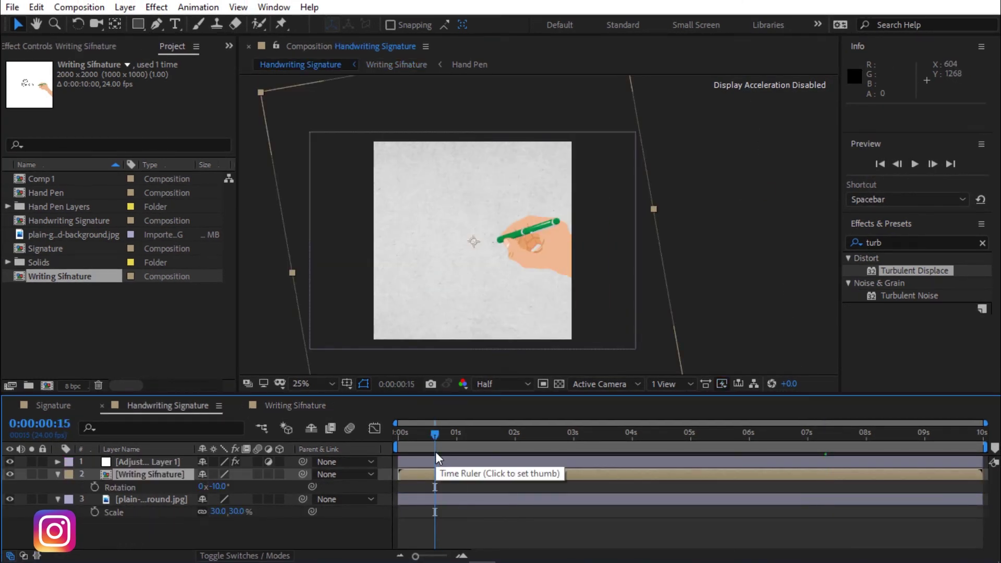
Apply a Drop Shadow to the Hand Pen layer inside Writing Sifnature.
{"action": "double_click", "coordinate": [440, 474]}
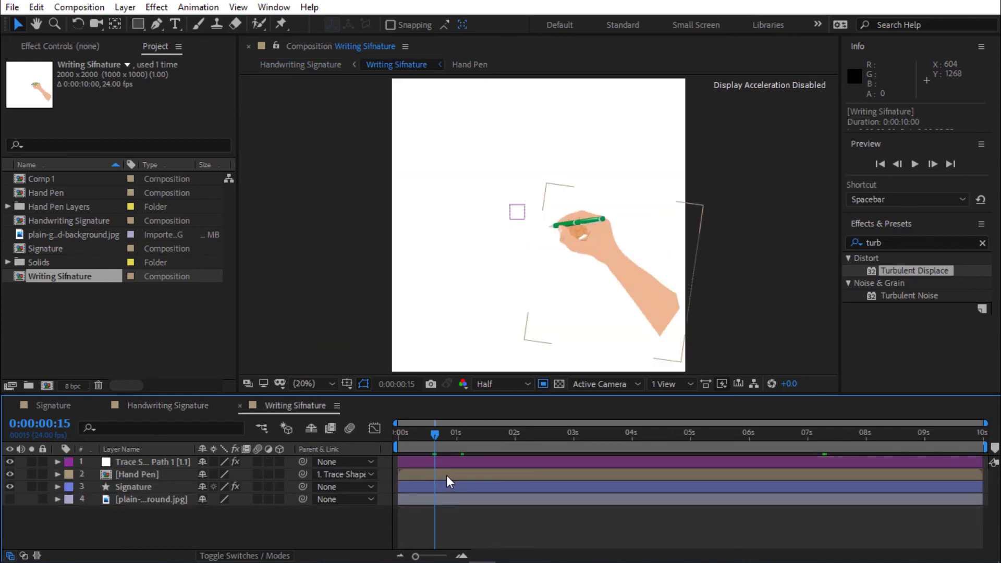
{"action": "left_click", "coordinate": [619, 475]}
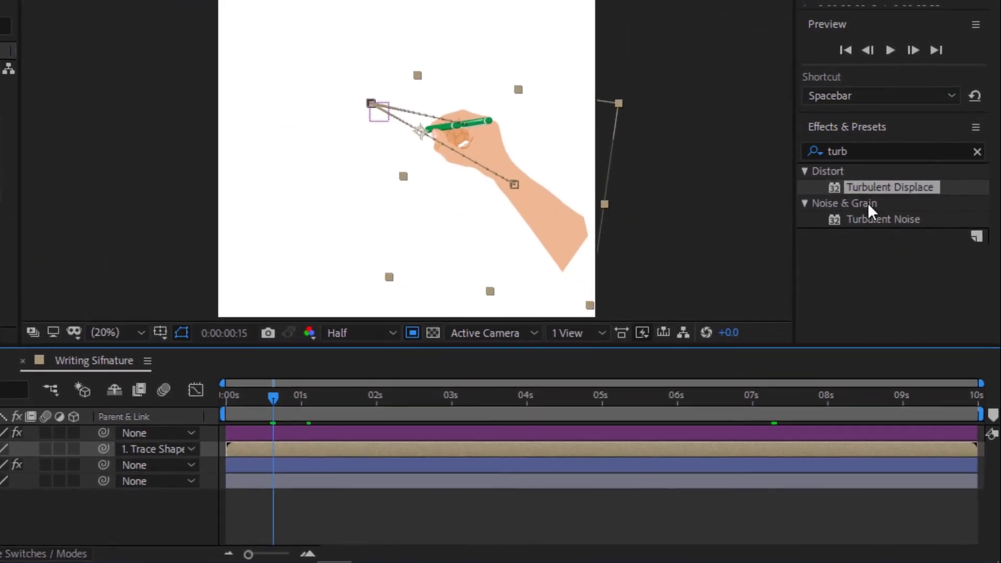
{"action": "left_click", "coordinate": [870, 197]}
{"action": "type", "text": "drop"}
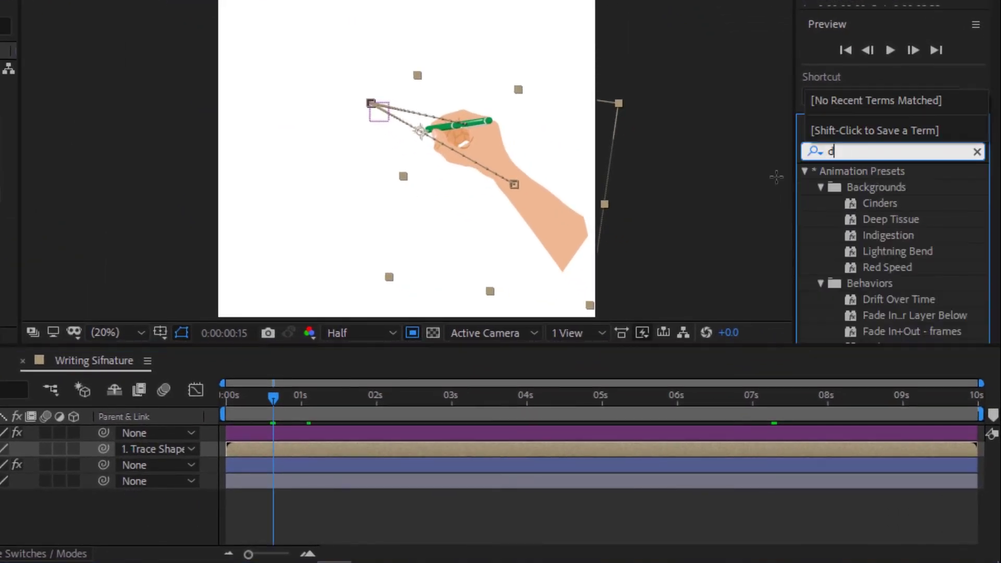
{"action": "type", "text": " s"}
{"action": "double_click", "coordinate": [887, 192]}
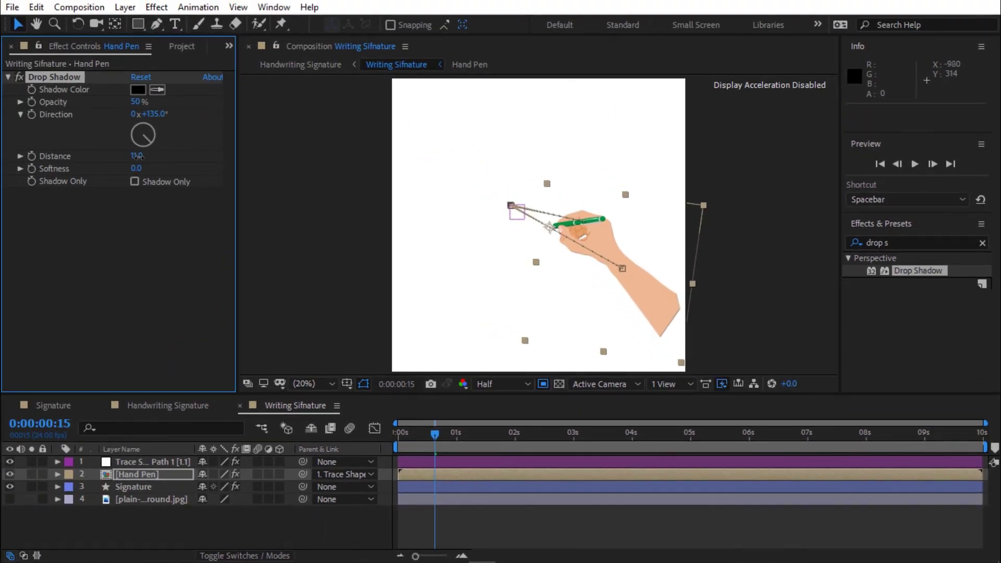
Increase the shadow Distance, set Opacity to 19%, and return to Handwriting Signature.
{"action": "left_click_drag", "start_coordinate": [137, 156], "coordinate": [156, 168]}
{"action": "scroll", "coordinate": [440, 225], "scroll_direction": "up", "scroll_amount": 2}
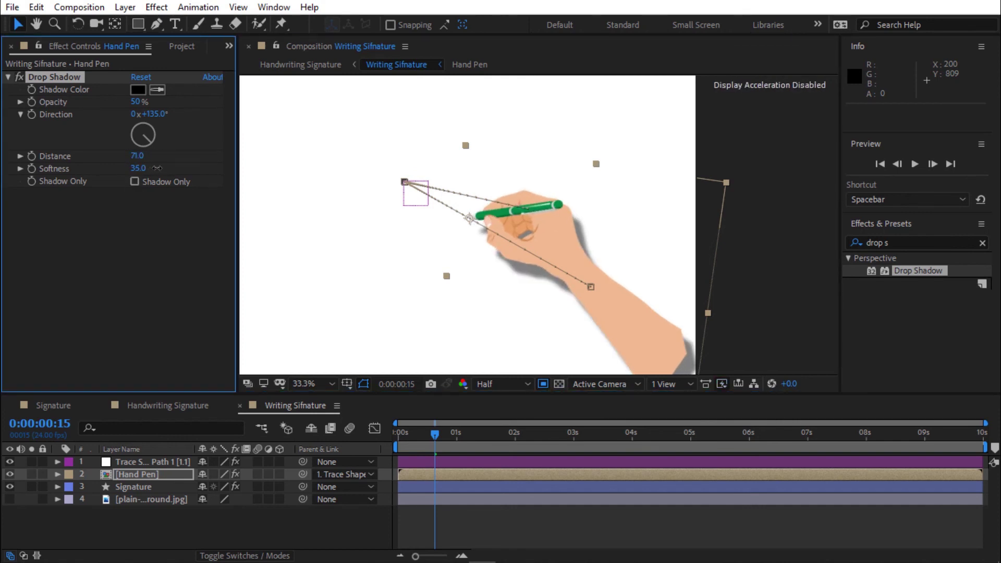
{"action": "type", "text": "20"}
{"action": "key", "text": "Return"}
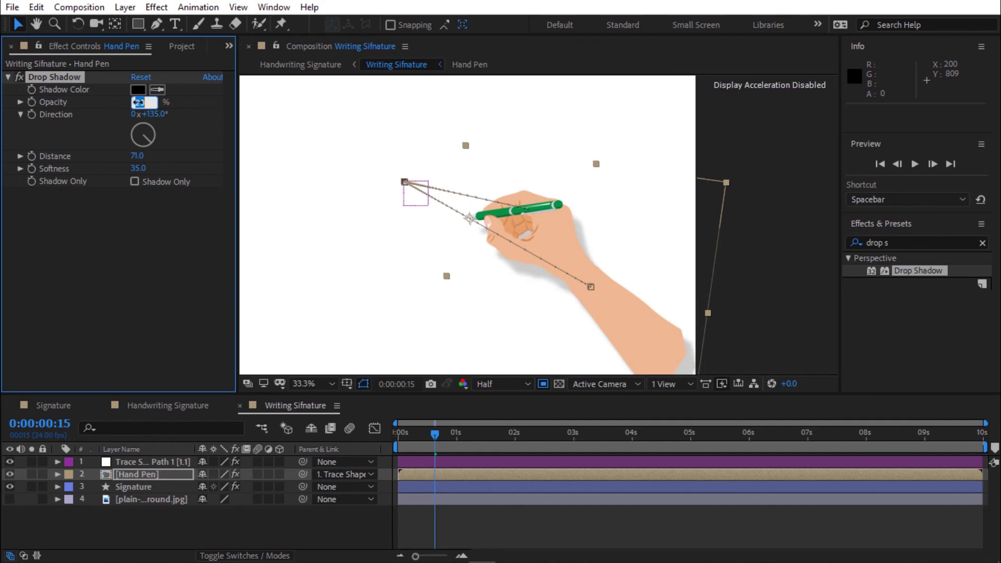
{"action": "type", "text": "19"}
{"action": "key", "text": "Return"}
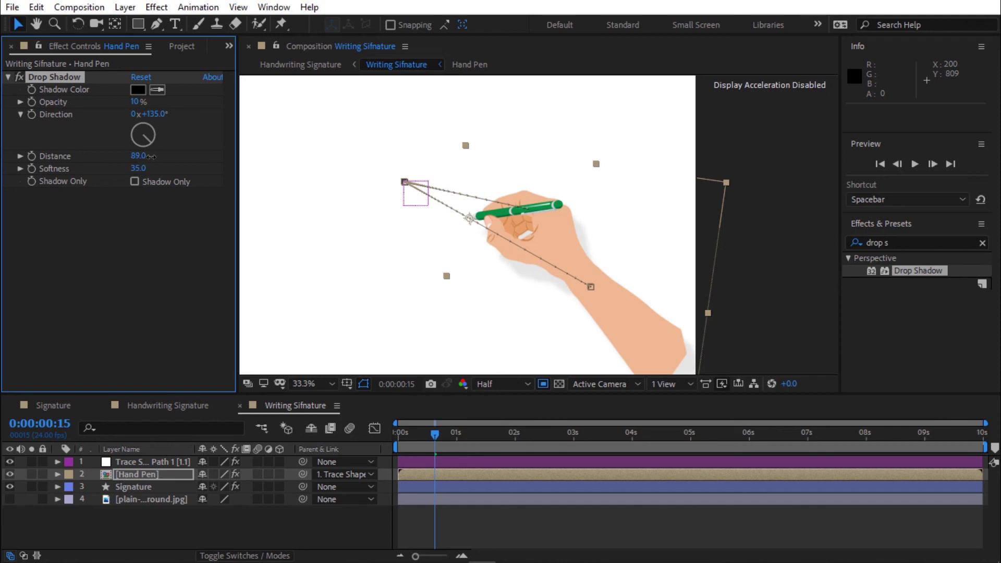
{"action": "left_click", "coordinate": [319, 546]}
{"action": "left_click", "coordinate": [167, 405]}
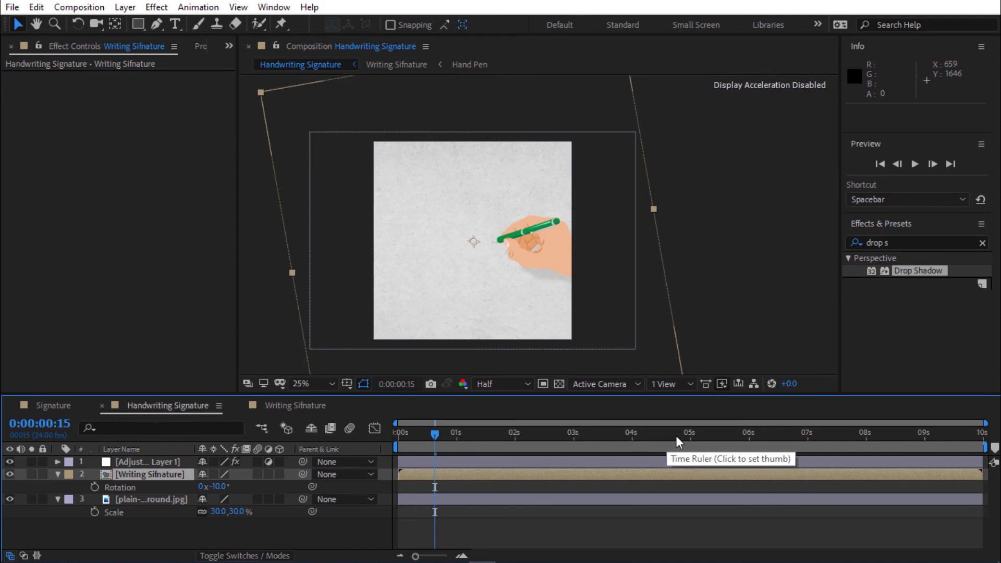
End the work area at 9 seconds and preview the finished animation from the start.
{"action": "left_click", "coordinate": [923, 437]}
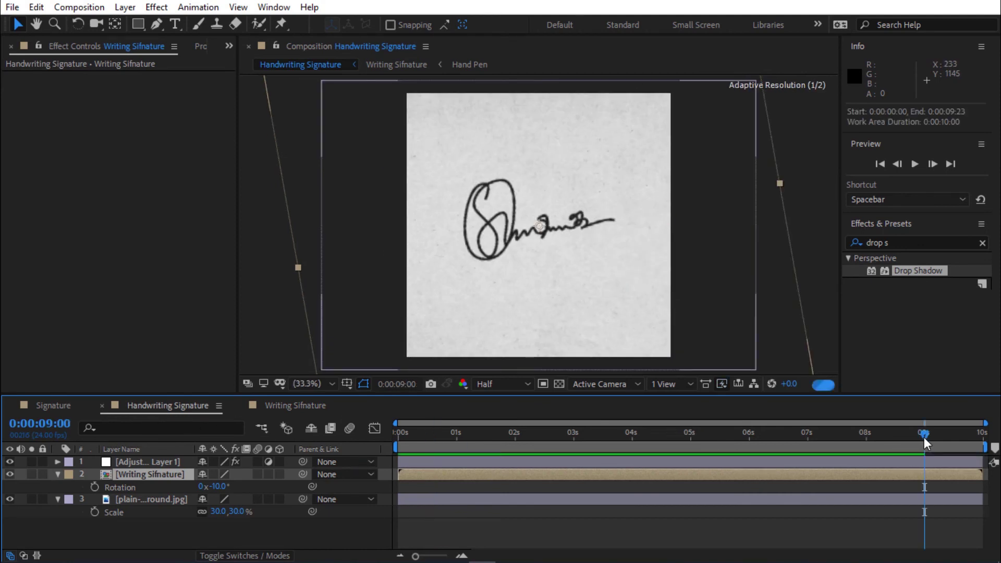
{"action": "key", "text": "n"}
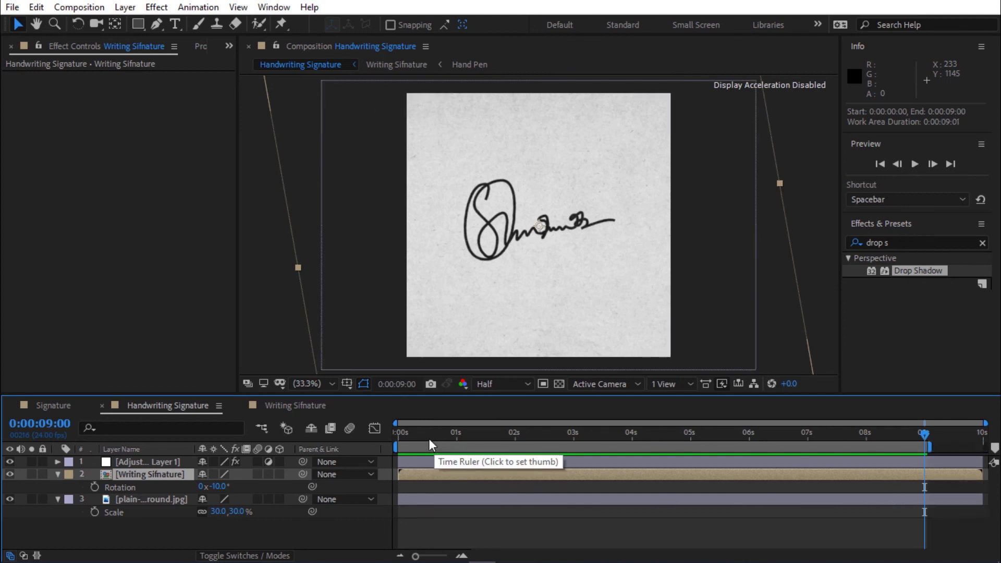
{"action": "key", "text": "Home"}
{"action": "key", "text": "space"}
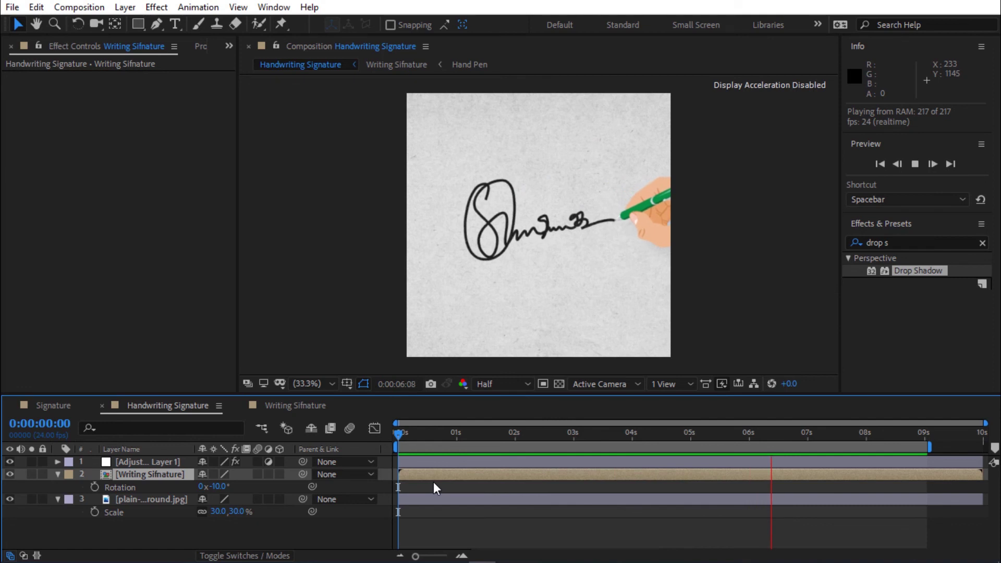
{"action": "left_click", "coordinate": [197, 44]}
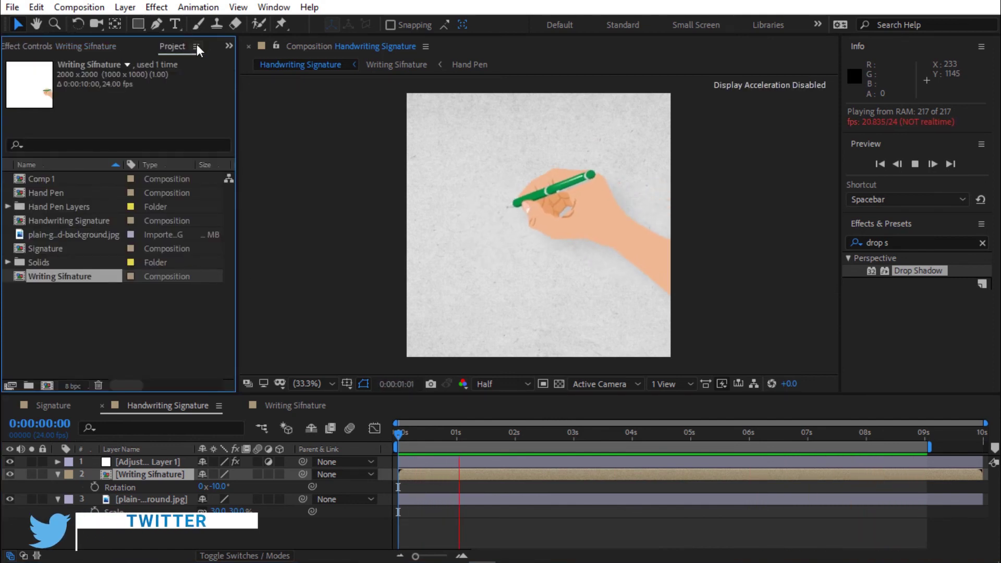